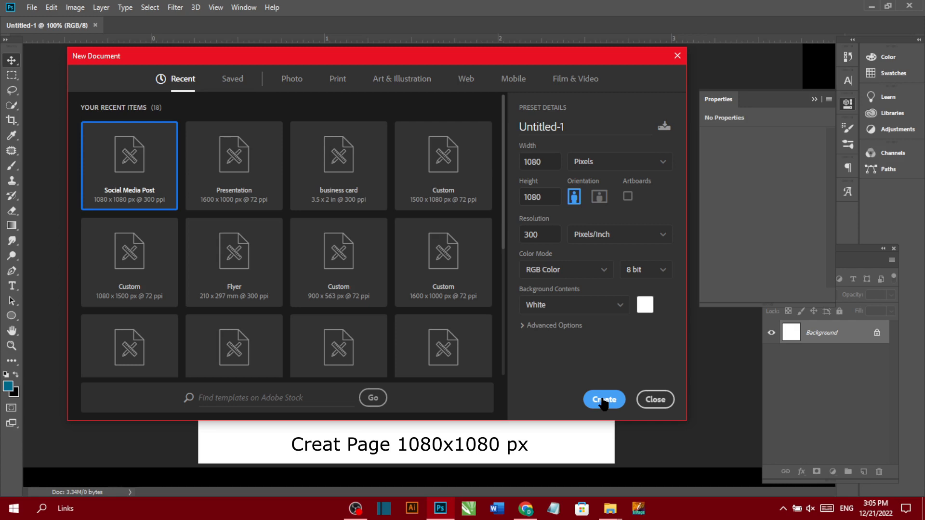
Step: Create a 1080 × 1080 px RGB document at 300 pixels/inch and unlock its background layer
left_click(604, 400)
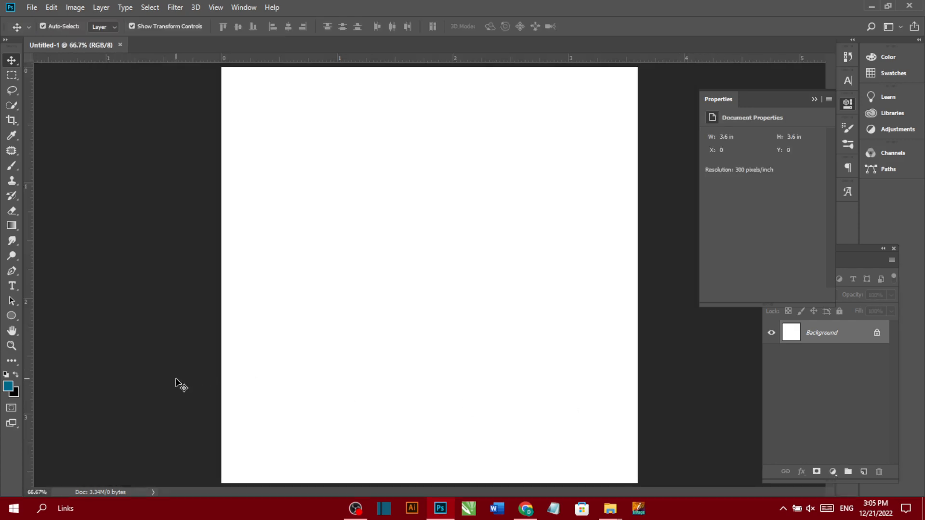
left_click(876, 334)
Step: Set the background color to black (000000) and fill the canvas layer with it
left_click(15, 392)
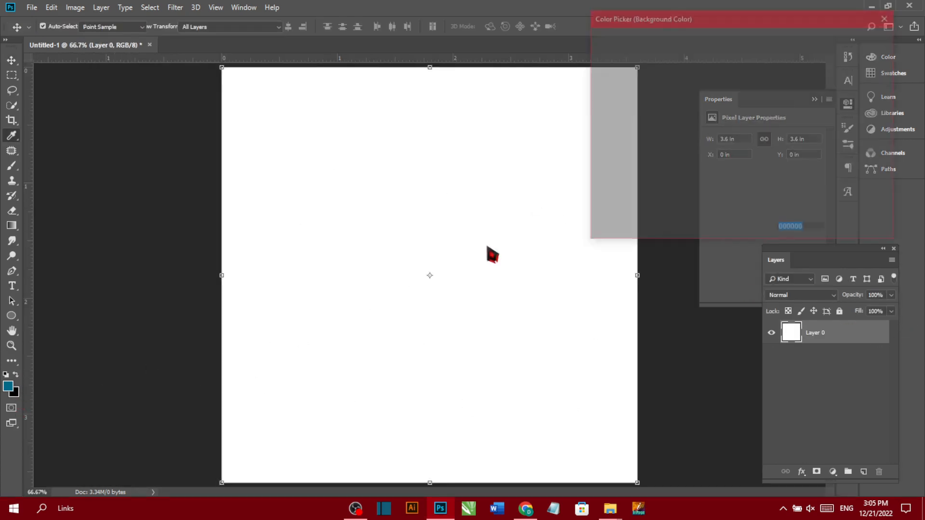
left_click(757, 149)
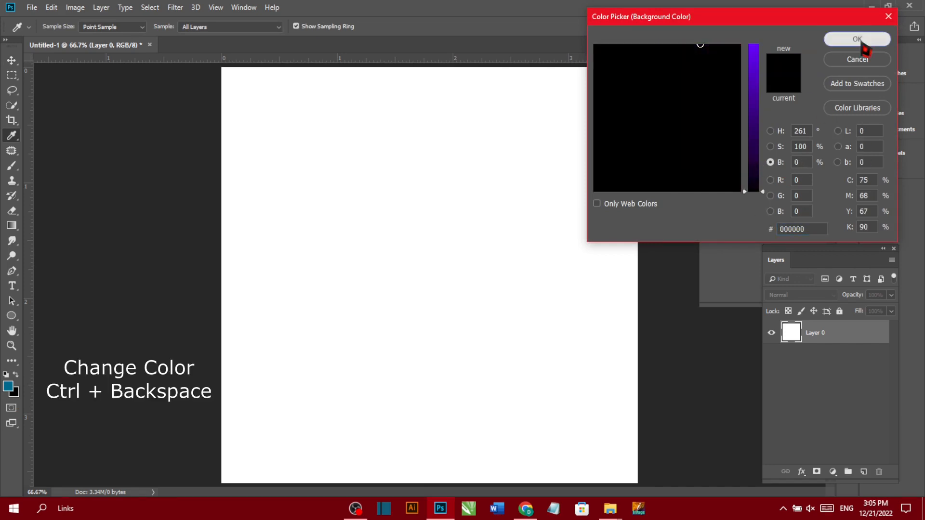
left_click(862, 41)
key("ctrl+BackSpace")
left_click(43, 26)
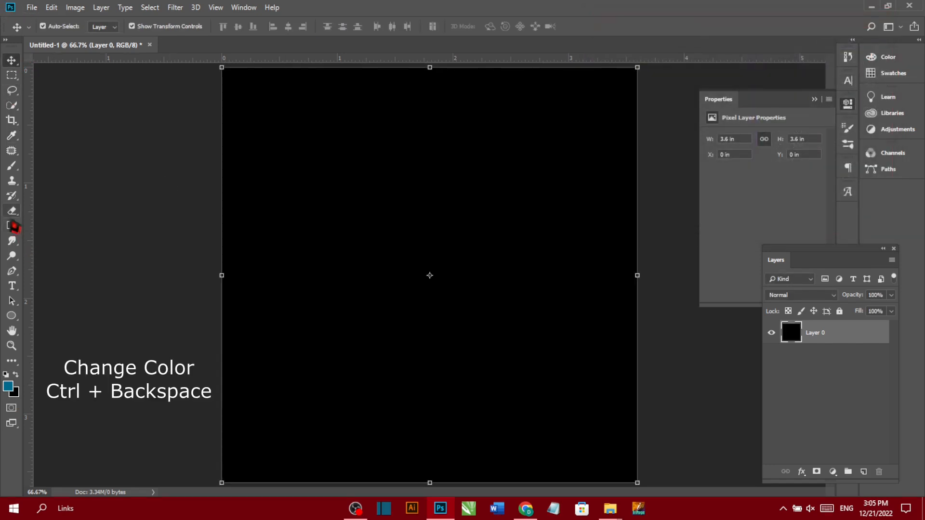
Step: Draw a circle about 453 px in diameter near the canvas center and fill it with orange-red
left_click(11, 315)
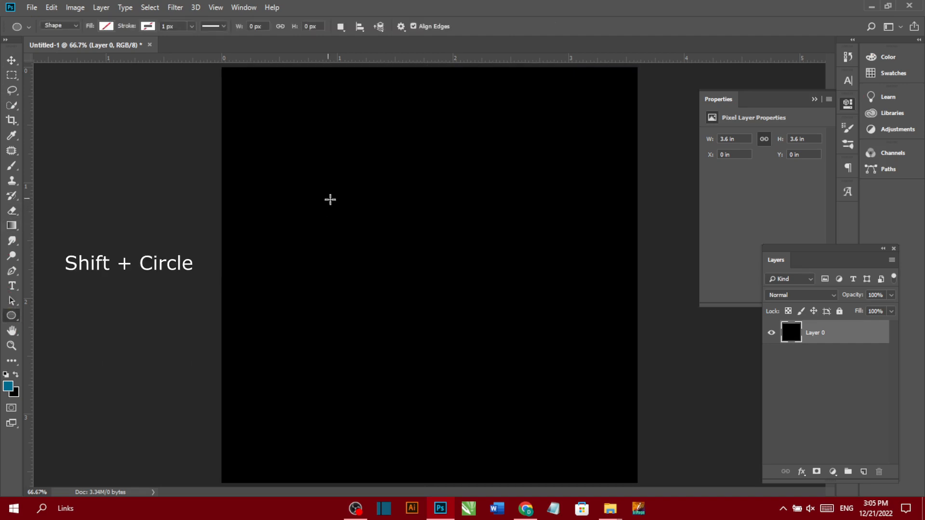
left_click_drag(330, 199, 493, 409)
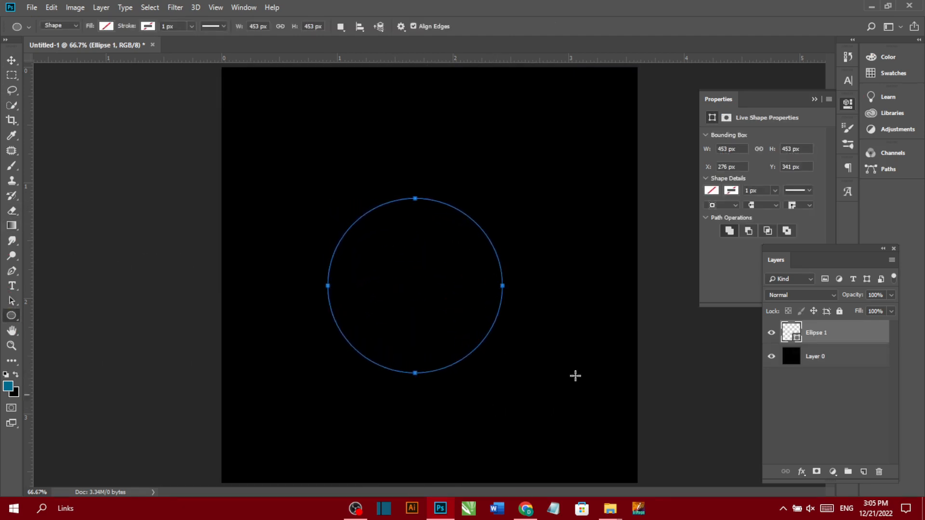
left_click(711, 191)
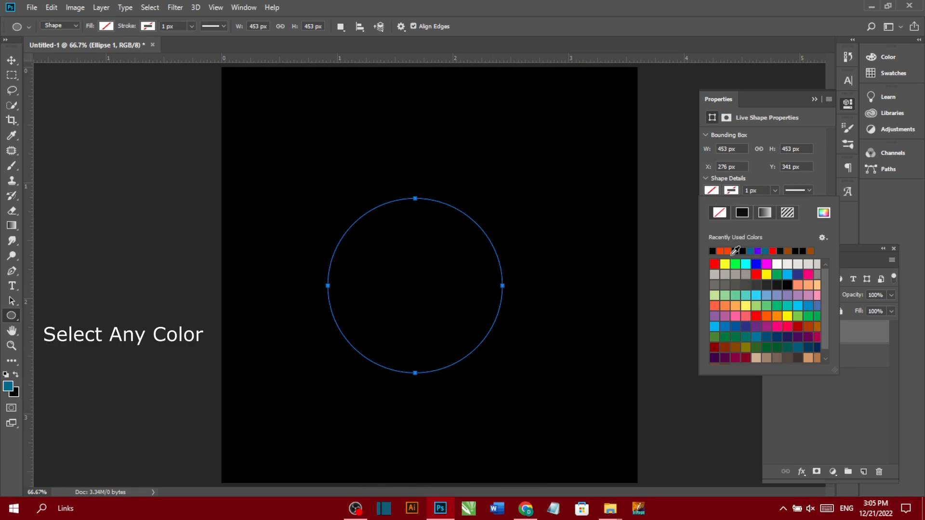
left_click(728, 251)
Step: Move the orange-red circle straight up into the upper part of the canvas
left_click(814, 99)
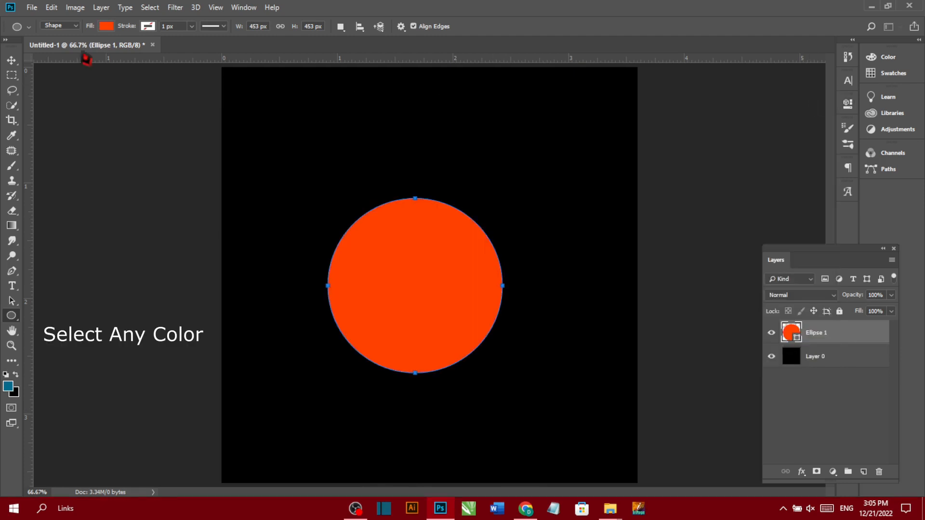
left_click(12, 61)
left_click_drag(423, 248, 435, 174)
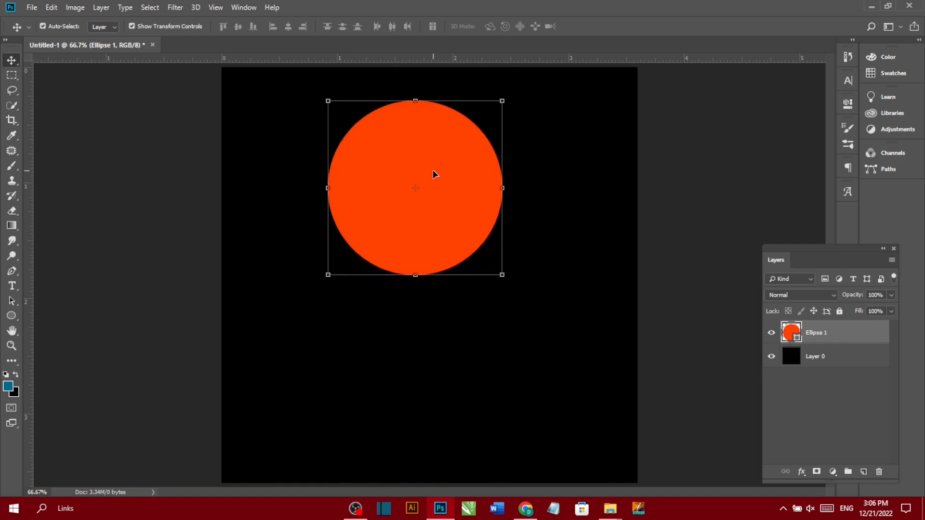
Step: Add a Gradient Overlay effect to the circle's layer, keeping the circle in view
double_click(881, 335)
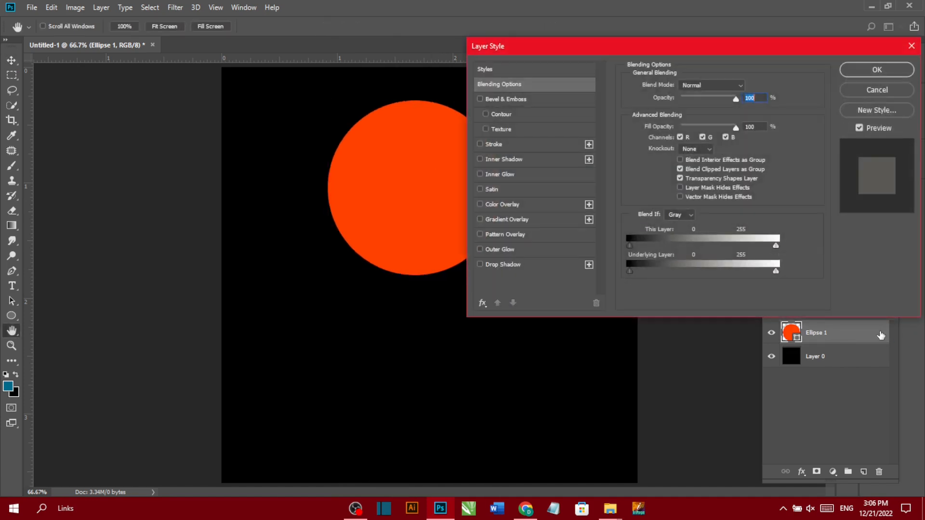
left_click(512, 219)
left_click_drag(688, 50, 773, 55)
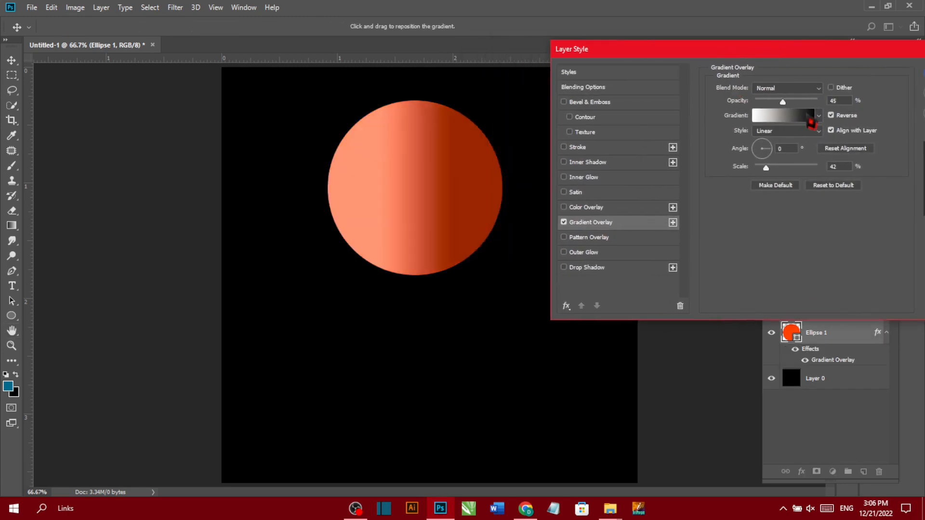
Step: Set the first color stop of the overlay gradient to ff511b
left_click(810, 121)
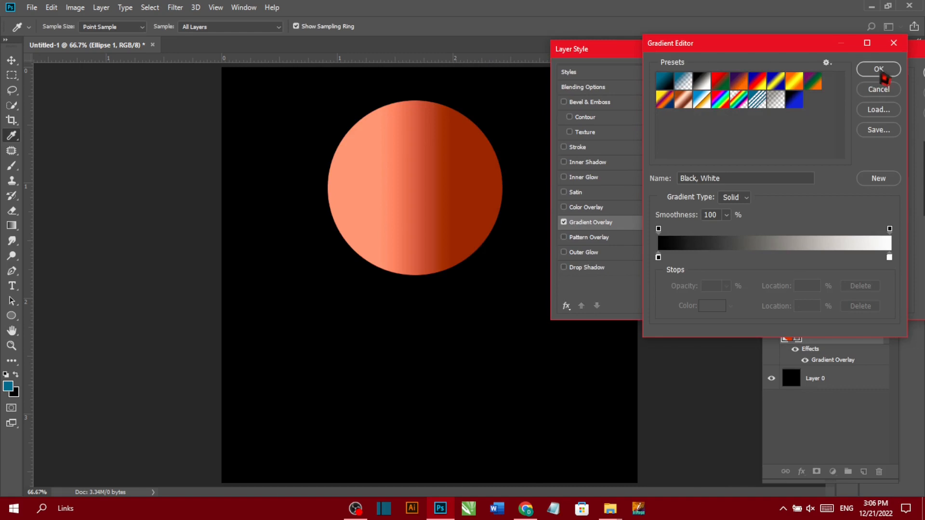
left_click(658, 257)
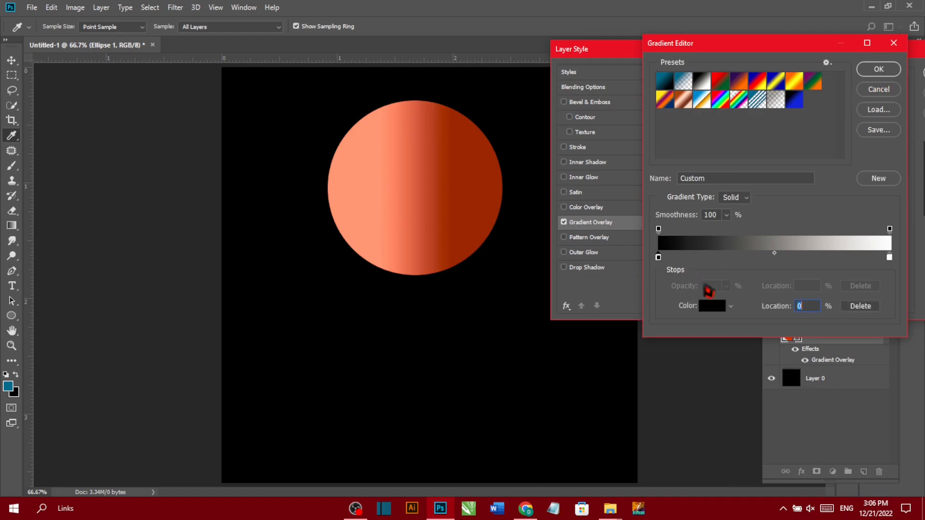
left_click(717, 311)
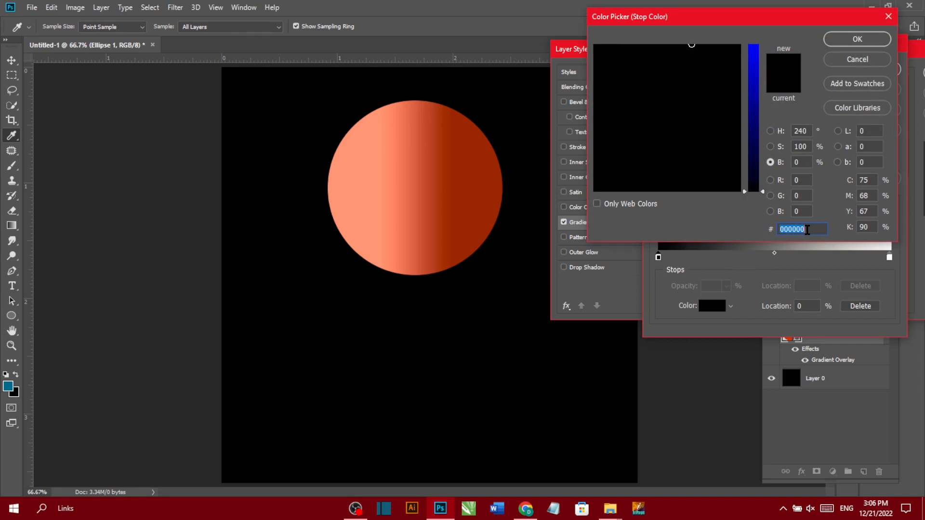
type("ff")
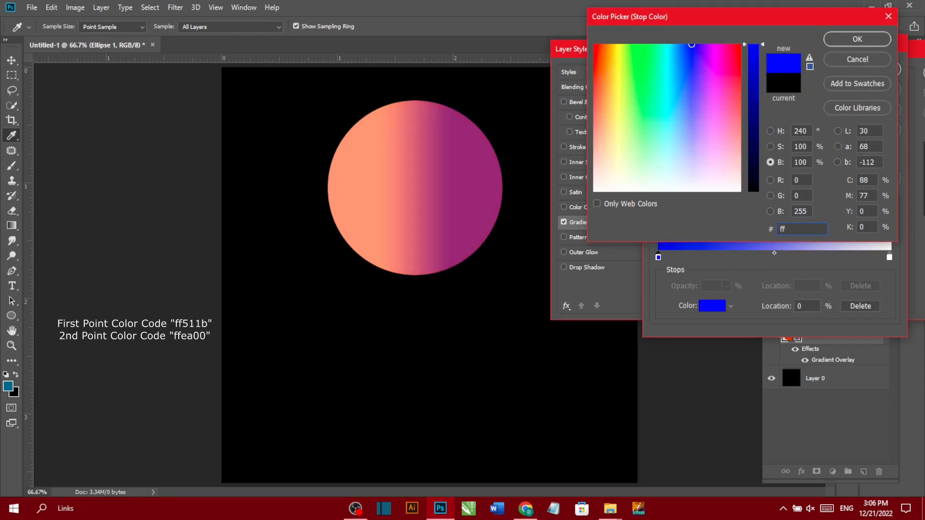
type("511b")
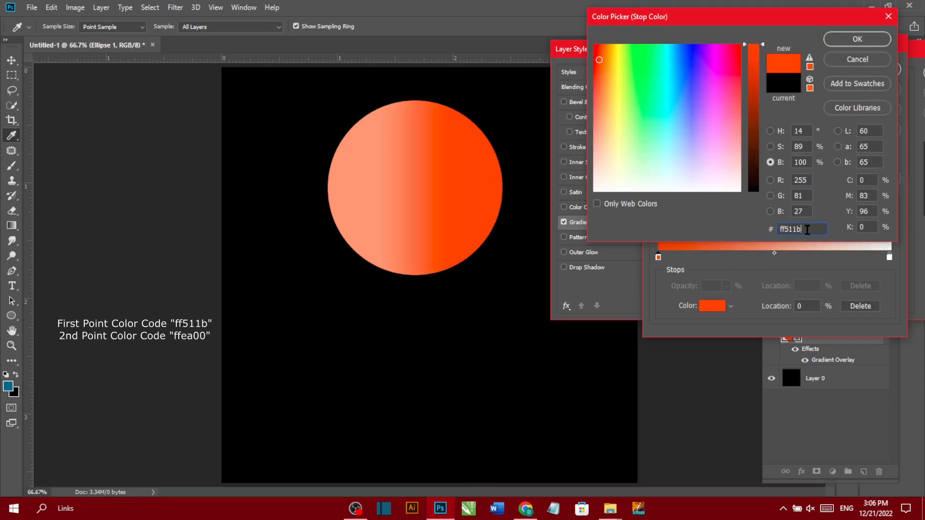
left_click(865, 41)
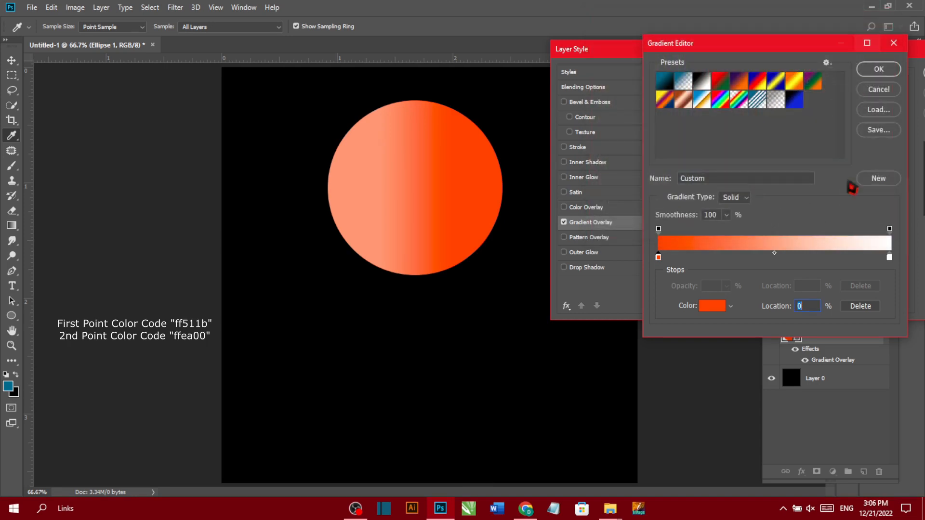
Step: Set the gradient's end color stop to ffea00 and accept the edited gradient
left_click(889, 257)
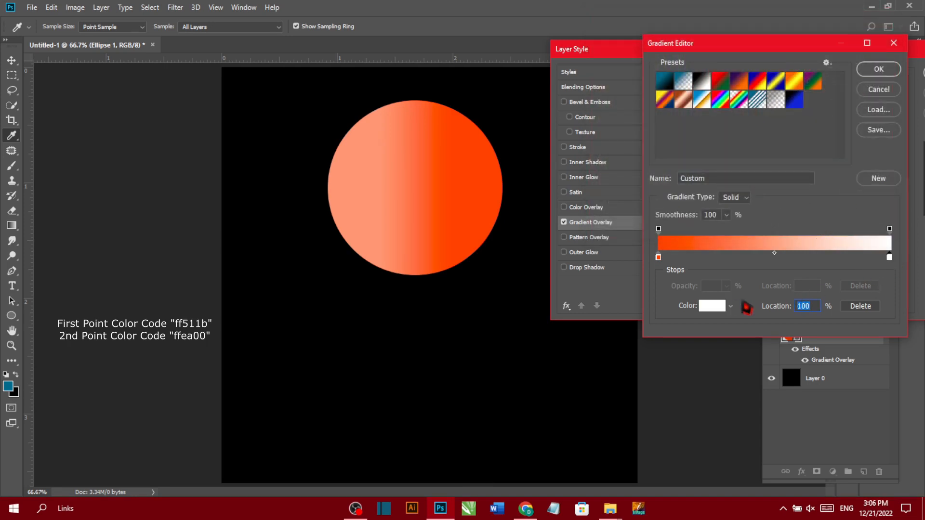
left_click(712, 306)
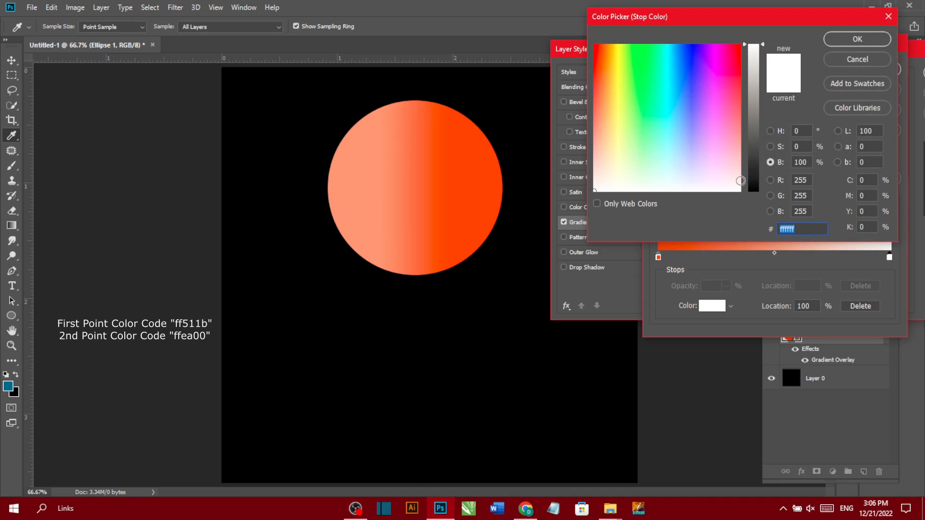
type("ff")
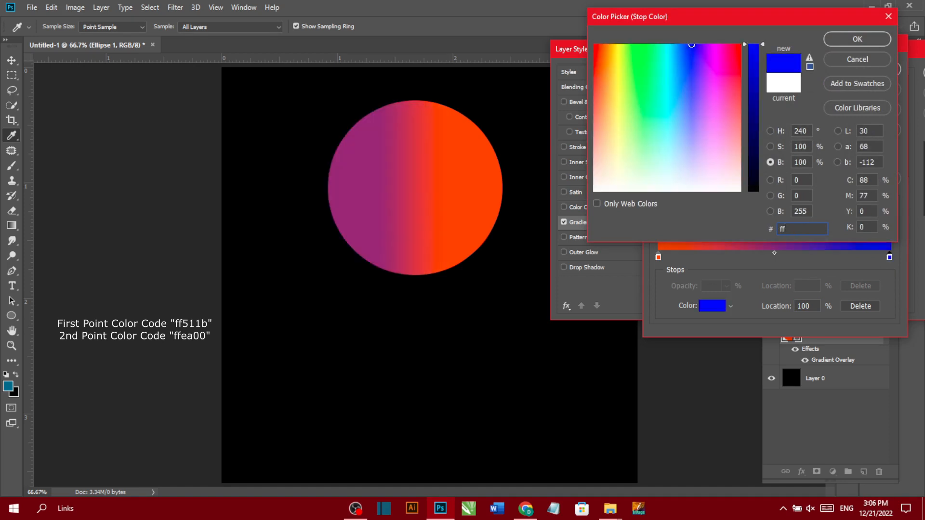
type("ea00")
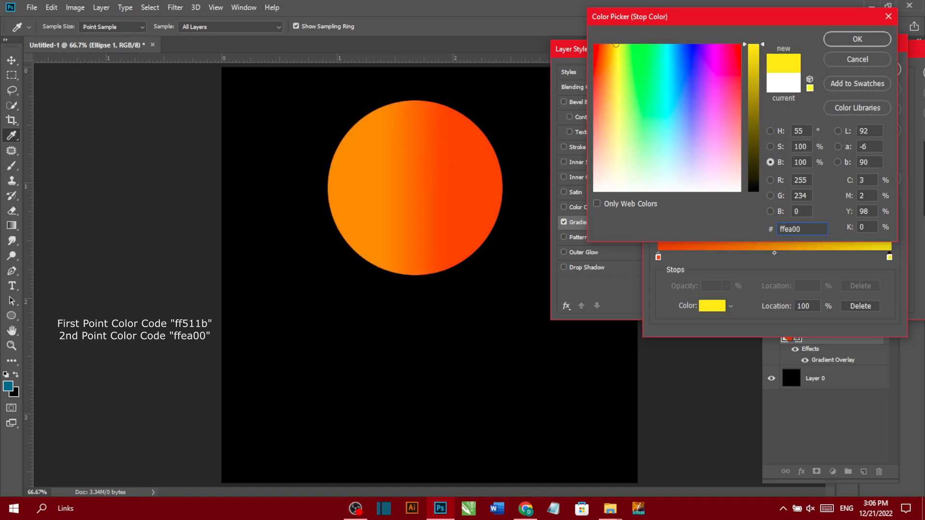
key("Return")
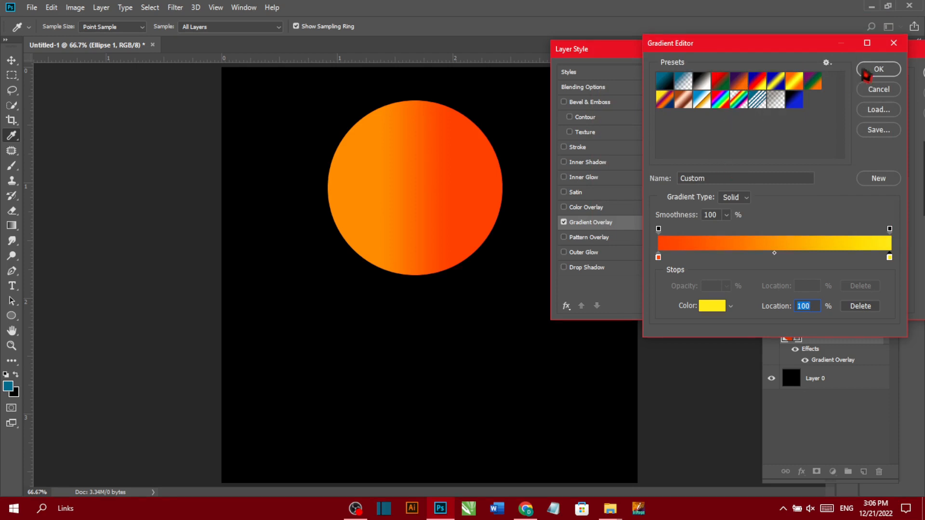
left_click(872, 70)
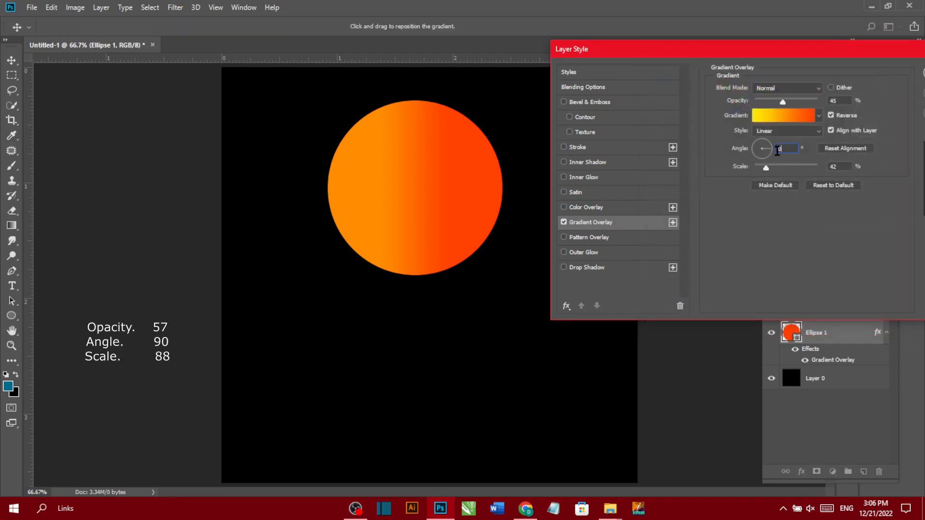
Step: Set the gradient overlay's angle to 90°, scale to 88% and opacity to 57%, and apply the layer style
type("90")
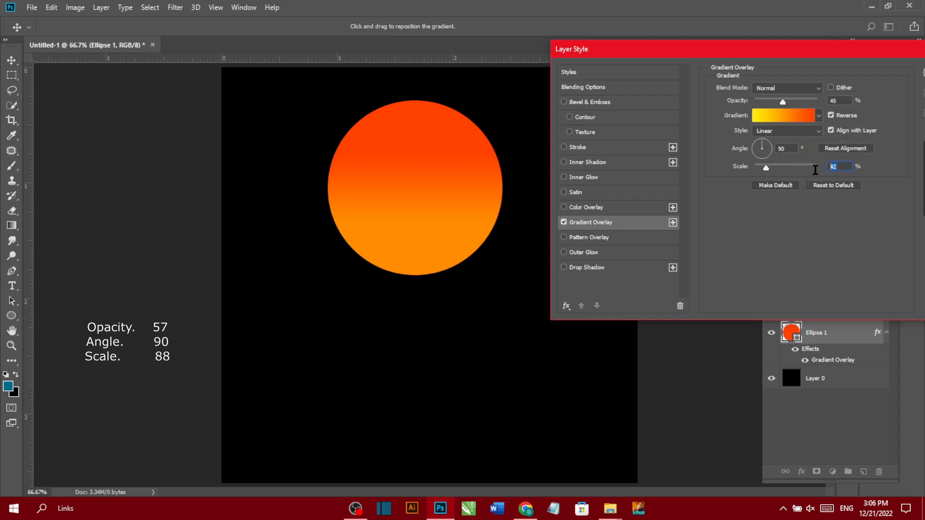
type("88")
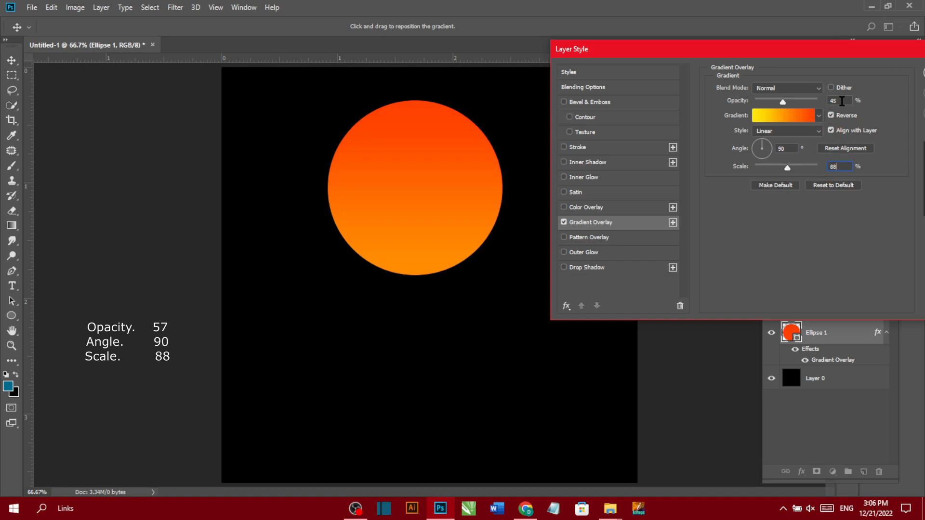
type("57")
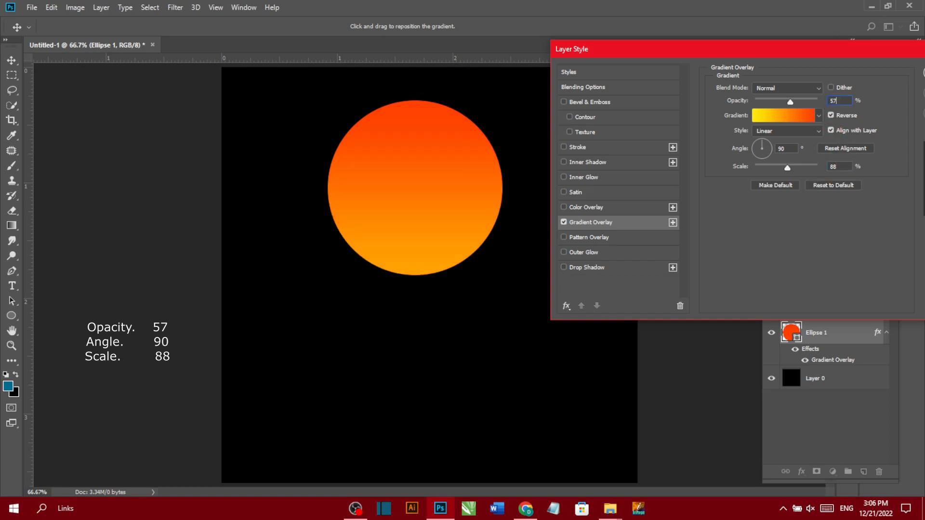
left_click_drag(843, 53, 756, 37)
left_click(889, 56)
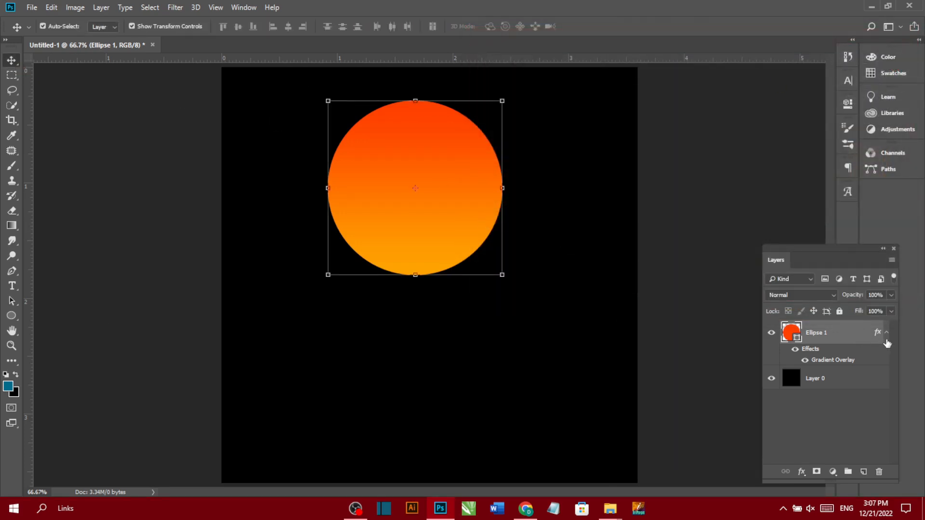
Step: Collapse the circle layer's effects list and duplicate the layer
left_click(887, 332)
key("ctrl+j")
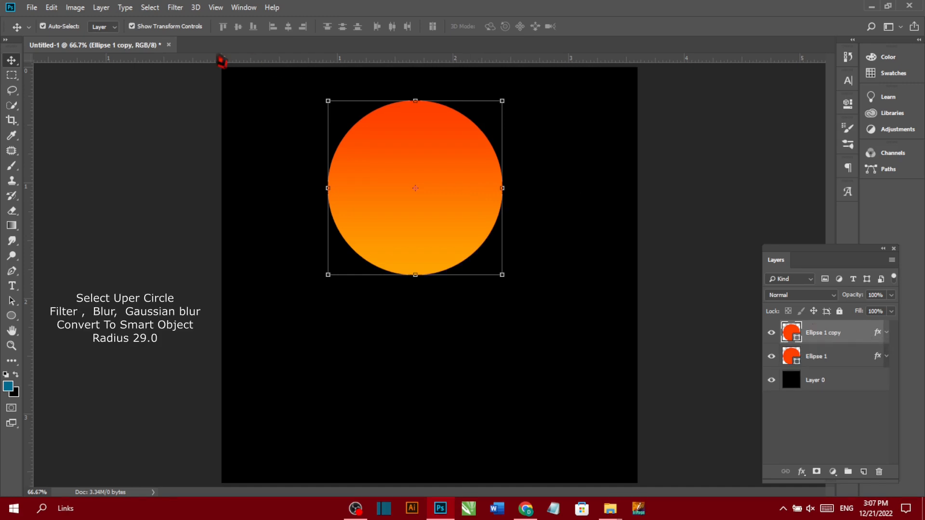
Step: Convert the upper circle copy to a smart object and apply a Gaussian Blur with a 29.0 px radius
left_click(149, 7)
mouse_move(175, 7)
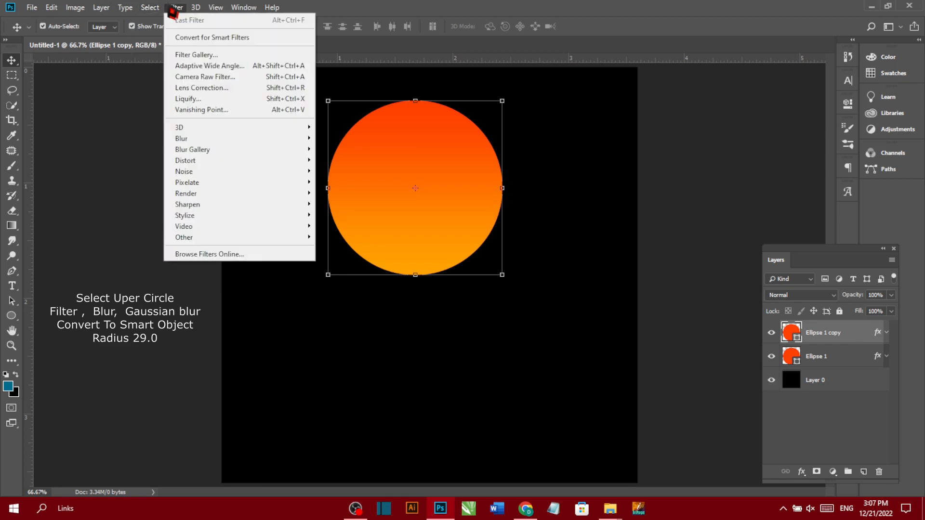
mouse_move(197, 140)
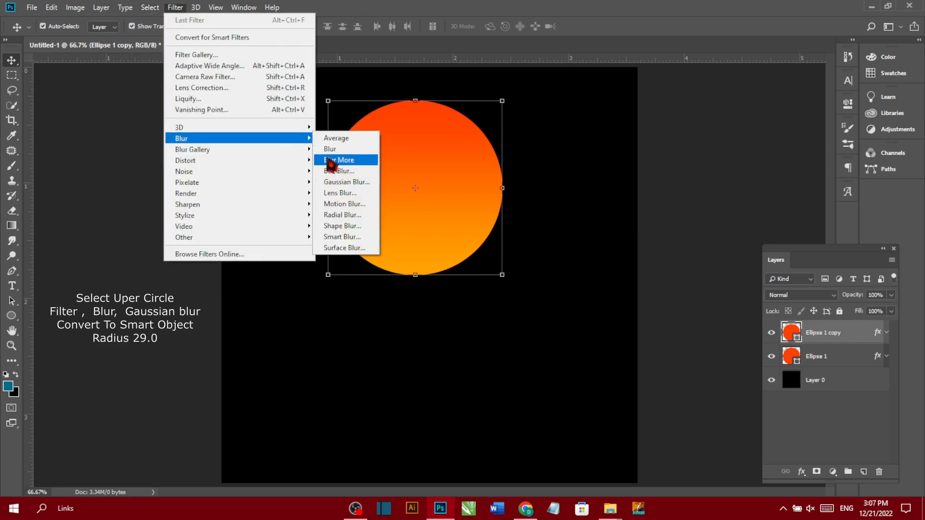
left_click(346, 182)
left_click(422, 194)
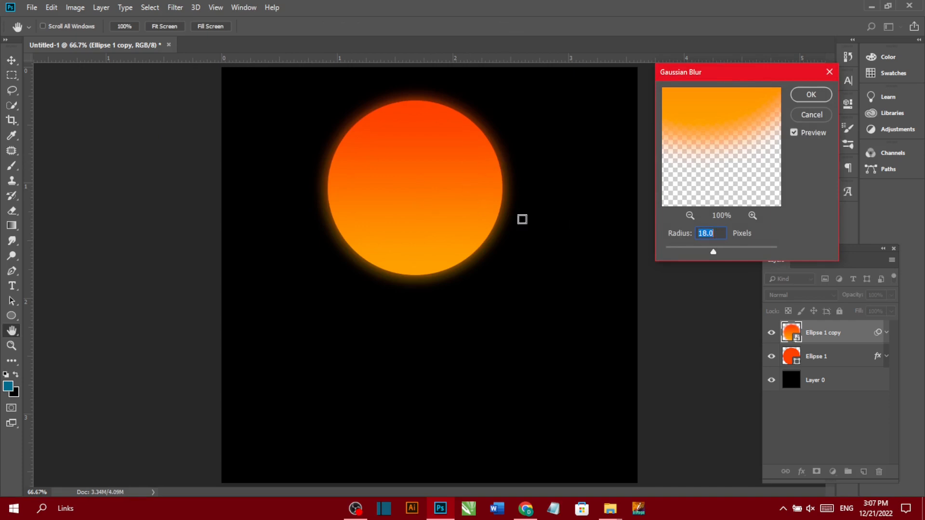
left_click(679, 235)
type("29.")
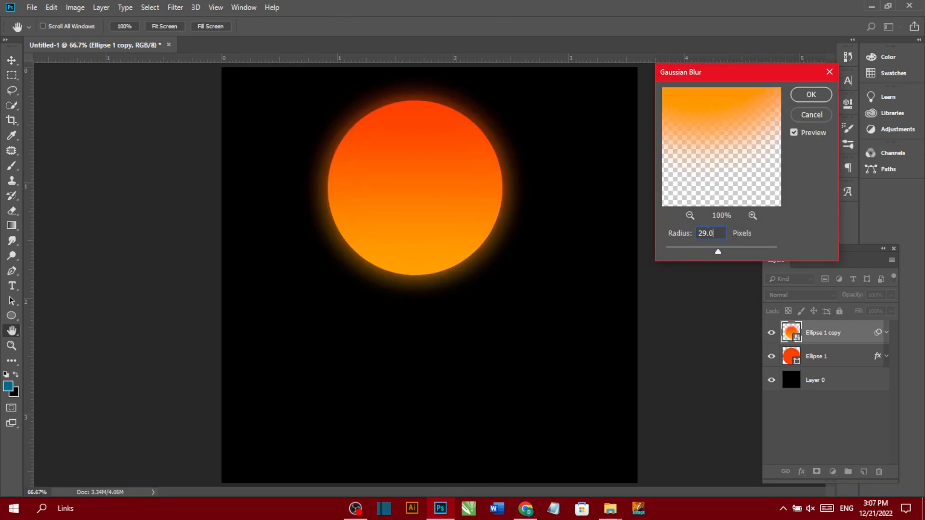
left_click(811, 95)
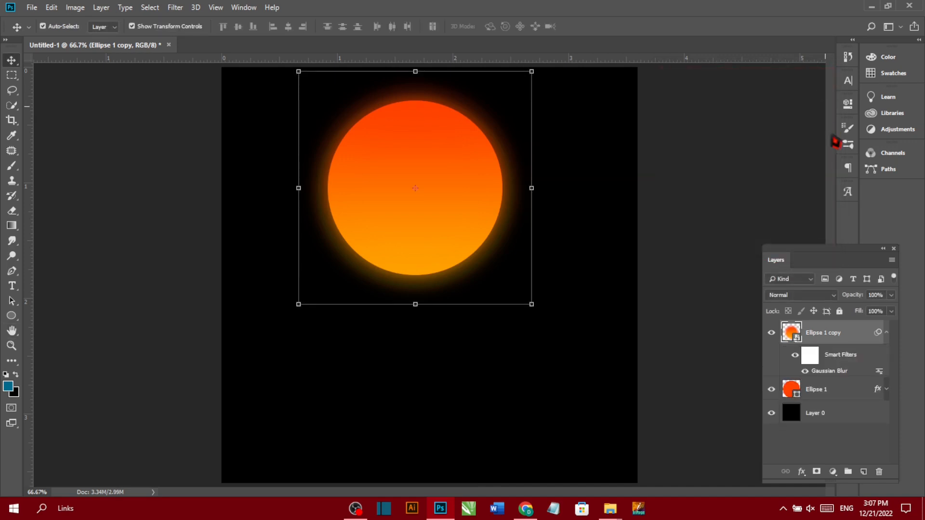
left_click(886, 334)
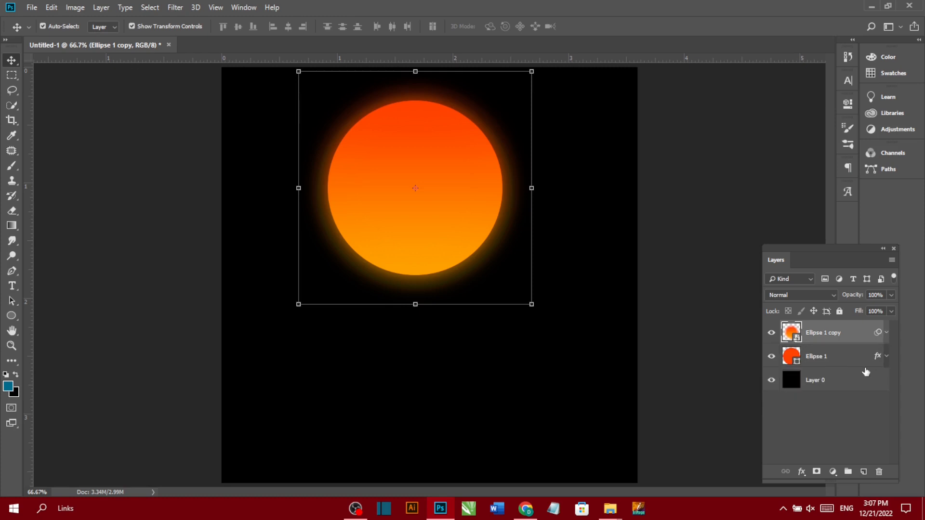
Step: Convert the lower circle layer to a smart object and apply a Gaussian Blur with an 18.0 px radius
left_click(851, 357)
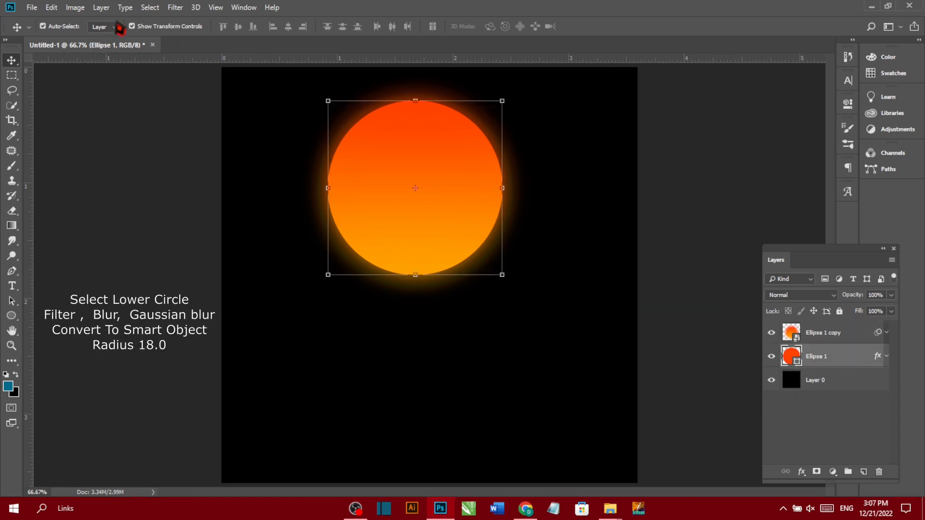
left_click(175, 8)
mouse_move(211, 140)
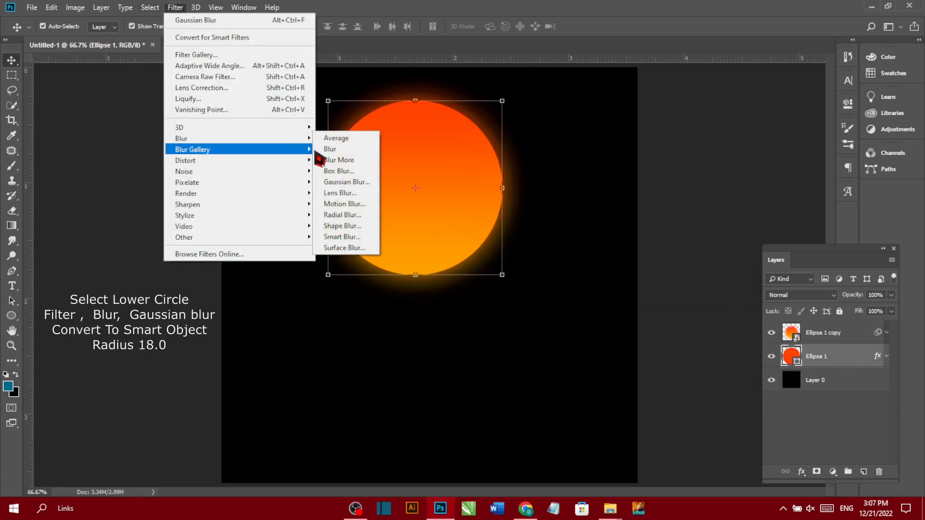
left_click(354, 181)
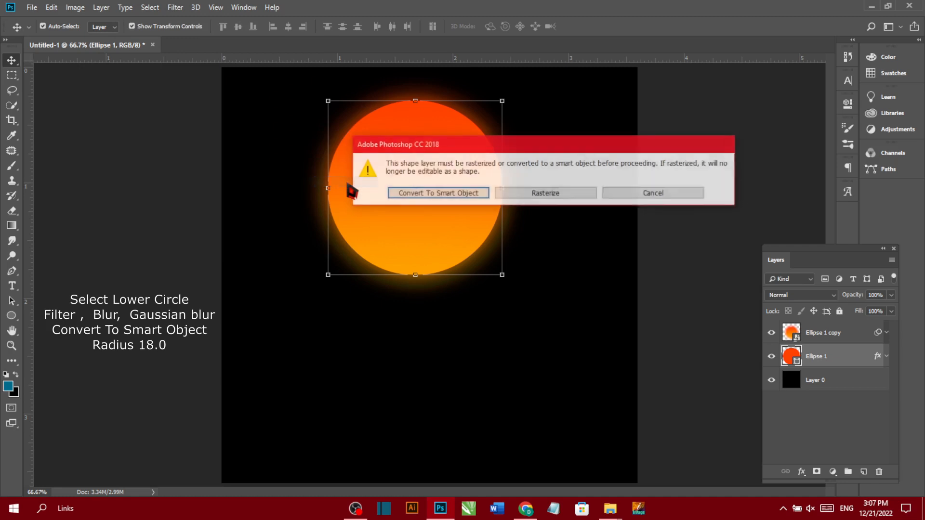
left_click(469, 192)
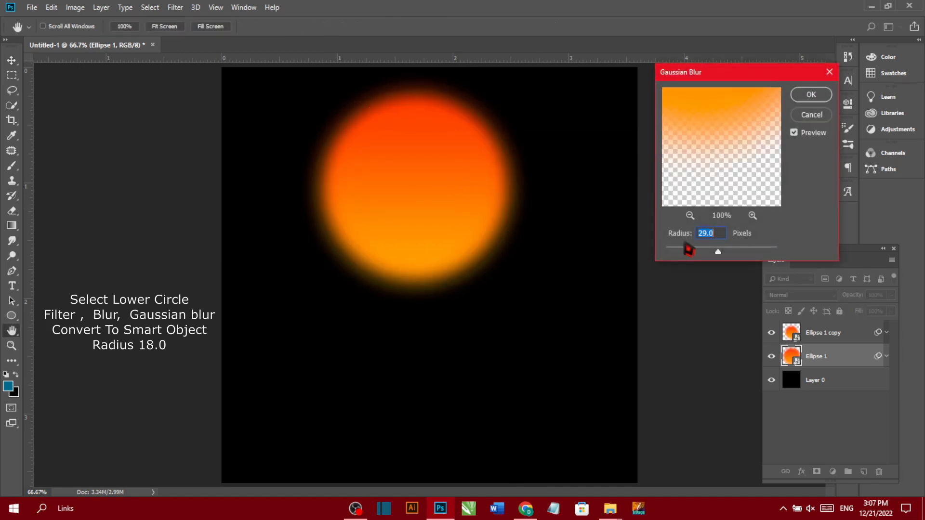
type("18.")
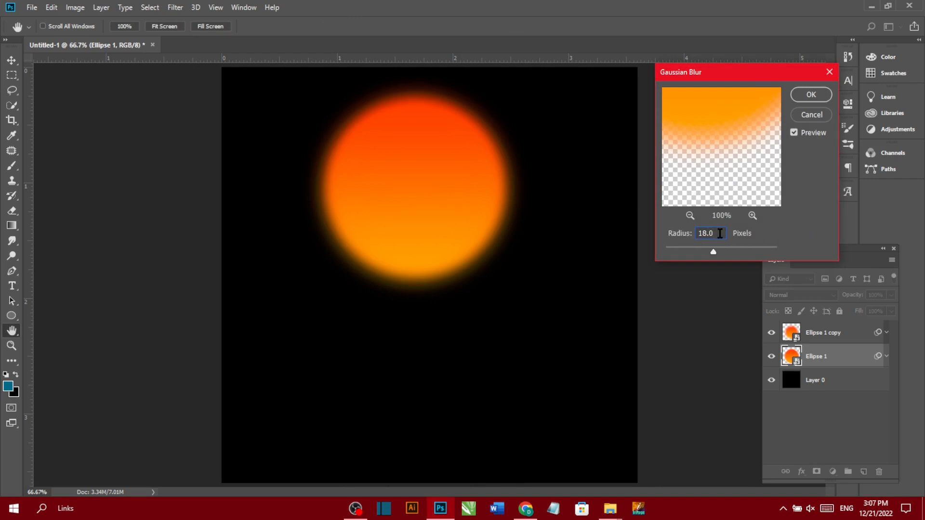
left_click(819, 94)
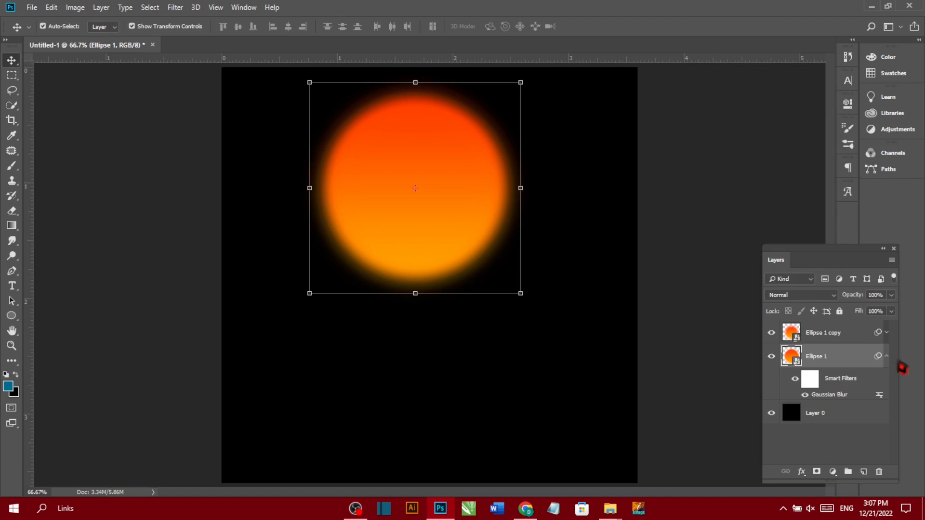
Step: Collapse the lower circle's smart filter list, group both circle layers, and deselect the group
left_click(885, 357)
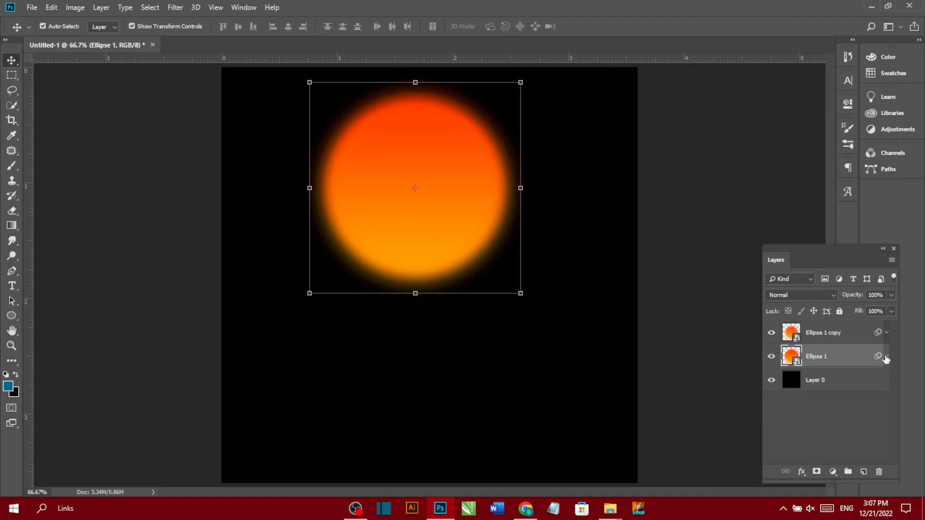
left_click(855, 339, "shift")
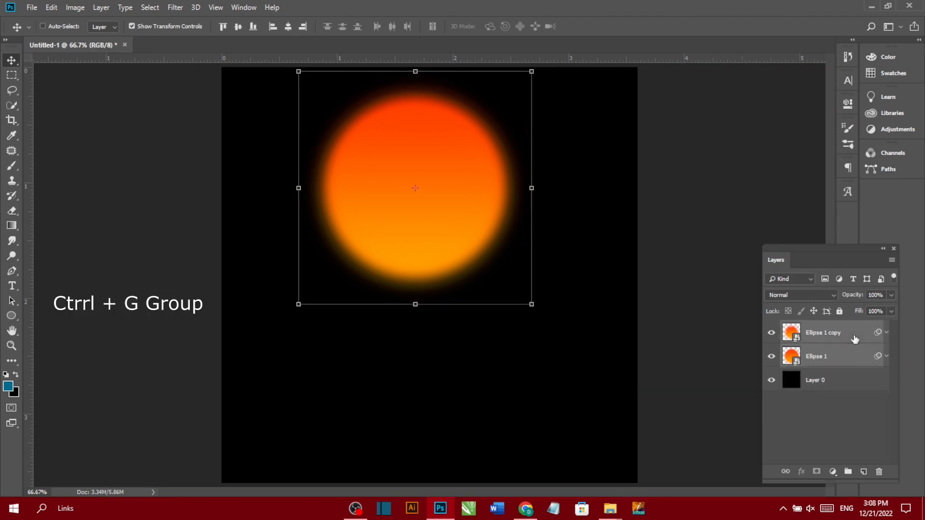
key("ctrl+g")
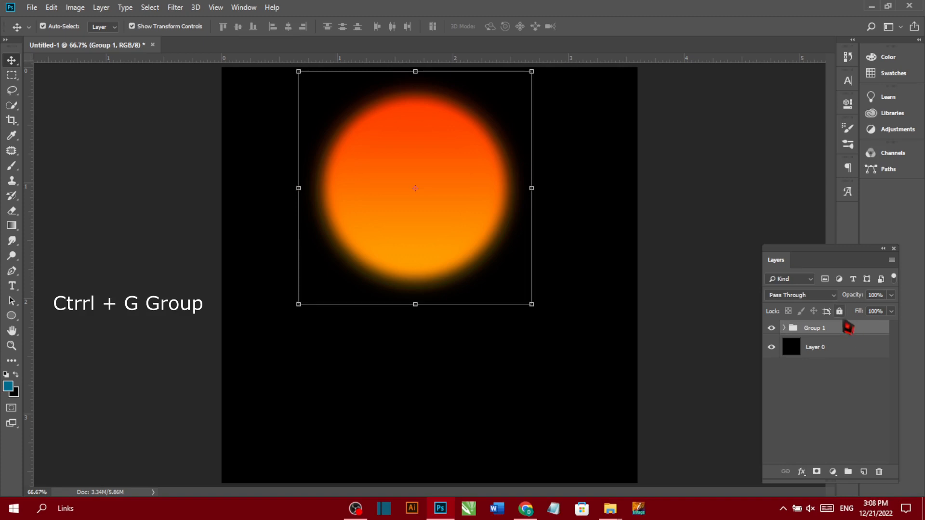
left_click(646, 458)
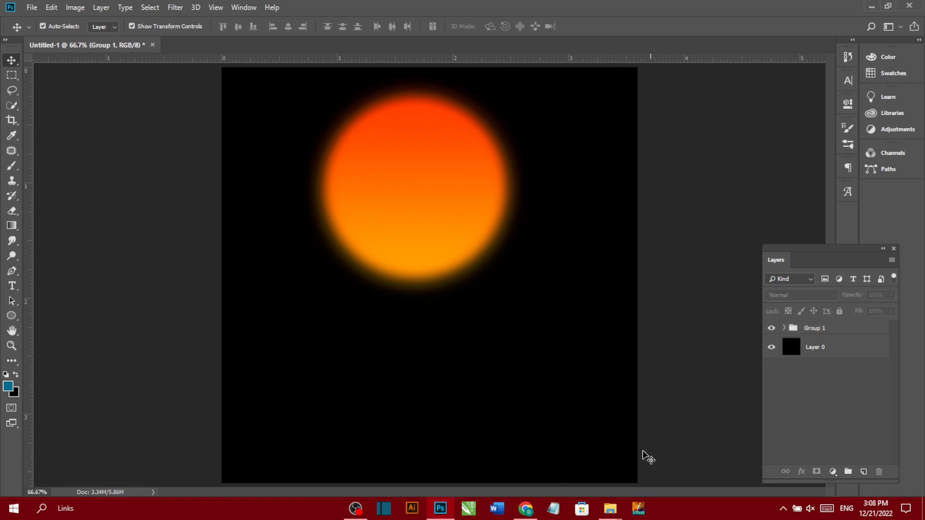
Step: Place the photo of the man against the pink wall from the Downloads folder, shifted slightly down to Y 579 px
mouse_move(610, 509)
left_click(642, 490)
left_click(56, 213)
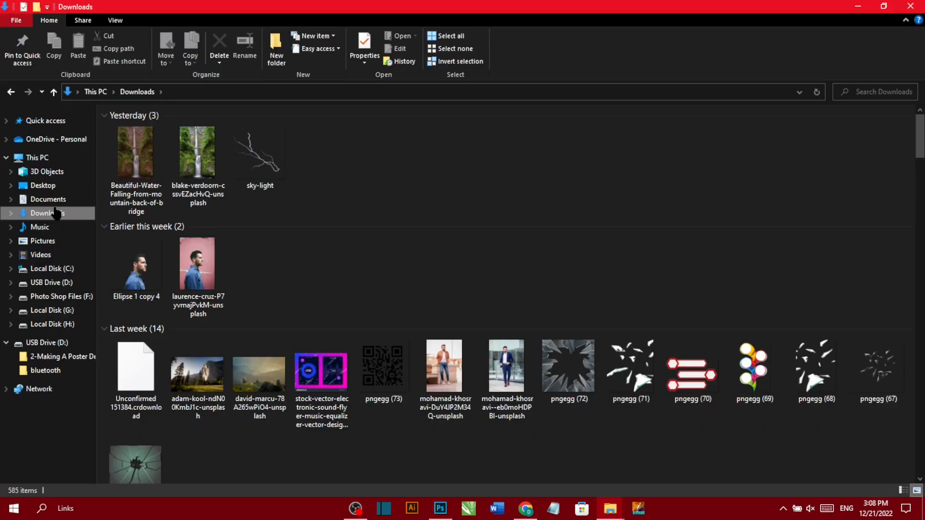
left_click(199, 269)
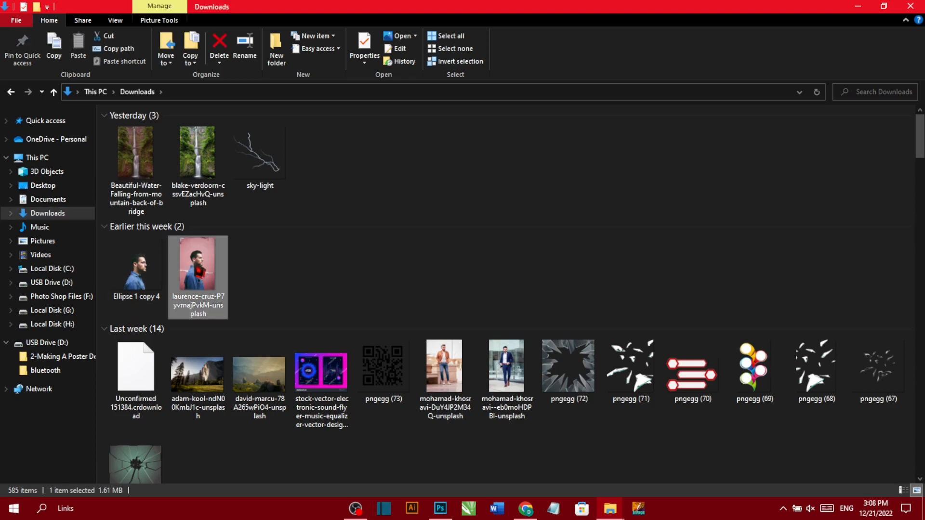
left_click_drag(199, 270, 429, 397)
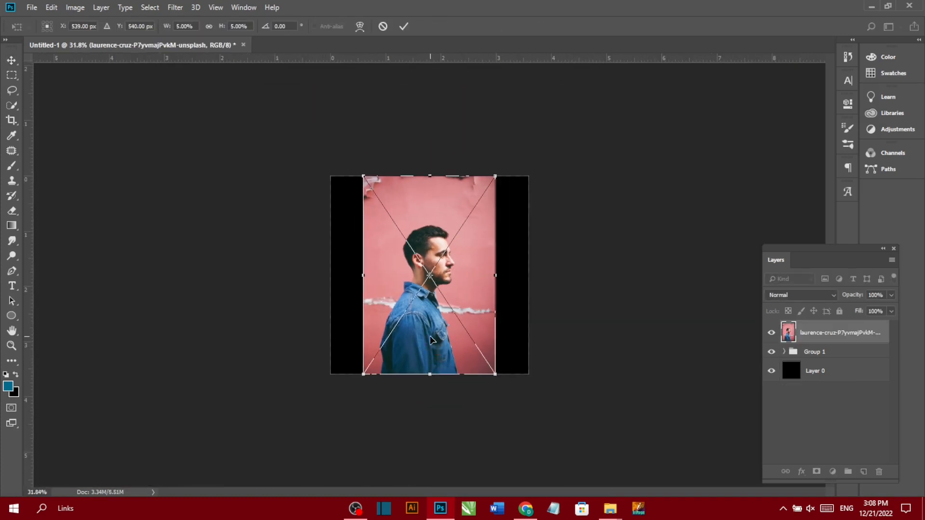
left_click_drag(430, 339, 432, 345)
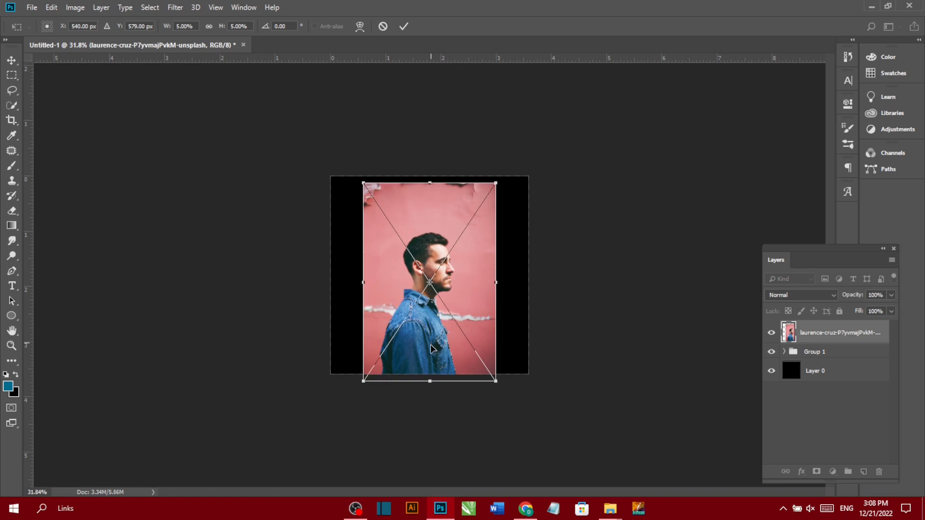
key("Return")
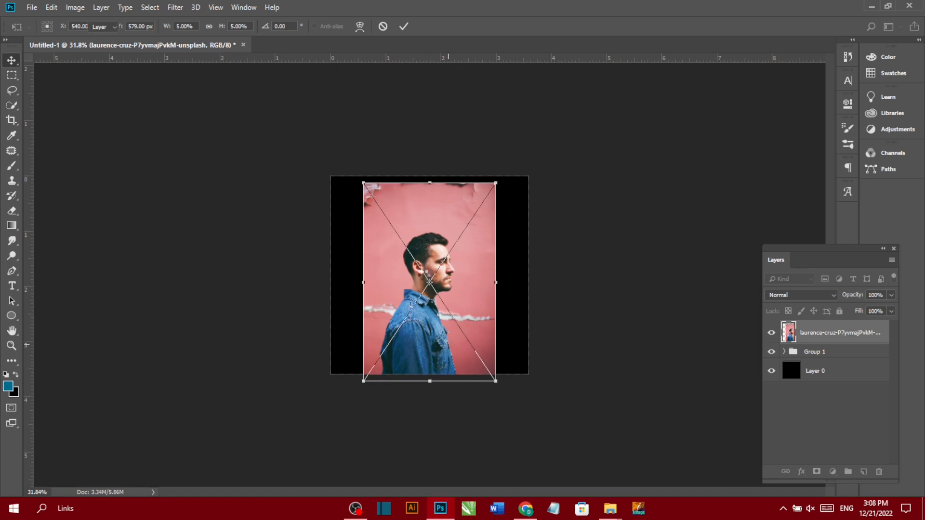
Step: Mask the photo to its automatically selected subject and move the cut-out man up in front of the orange circle
left_click(150, 8)
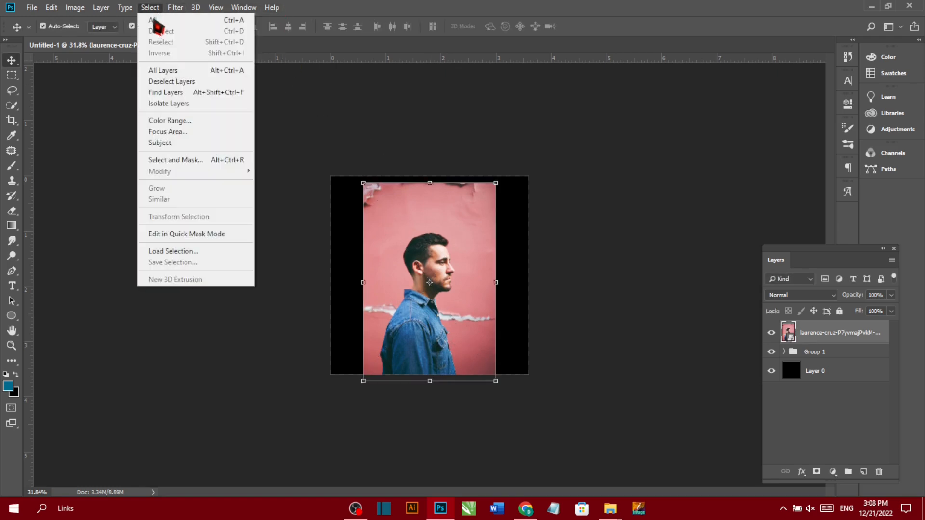
left_click(176, 143)
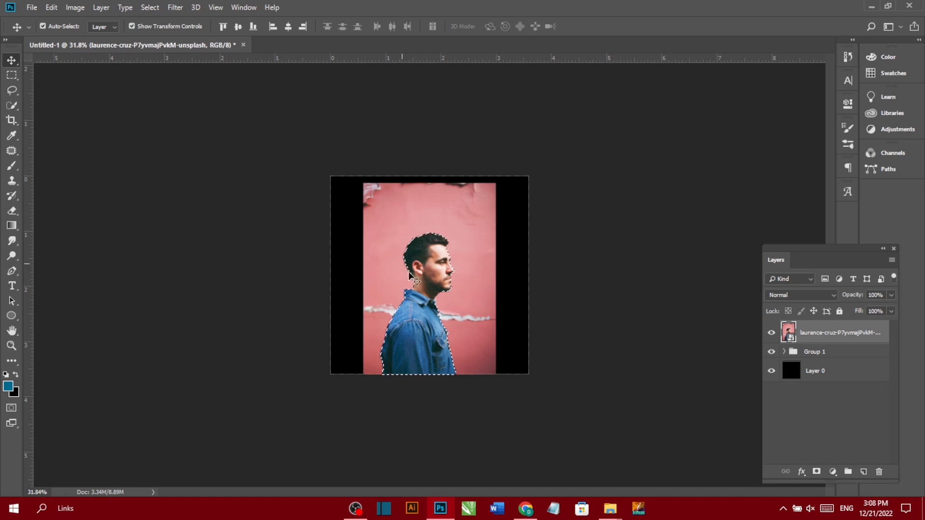
scroll(436, 405, "up", 5)
scroll(440, 424, "up", 1)
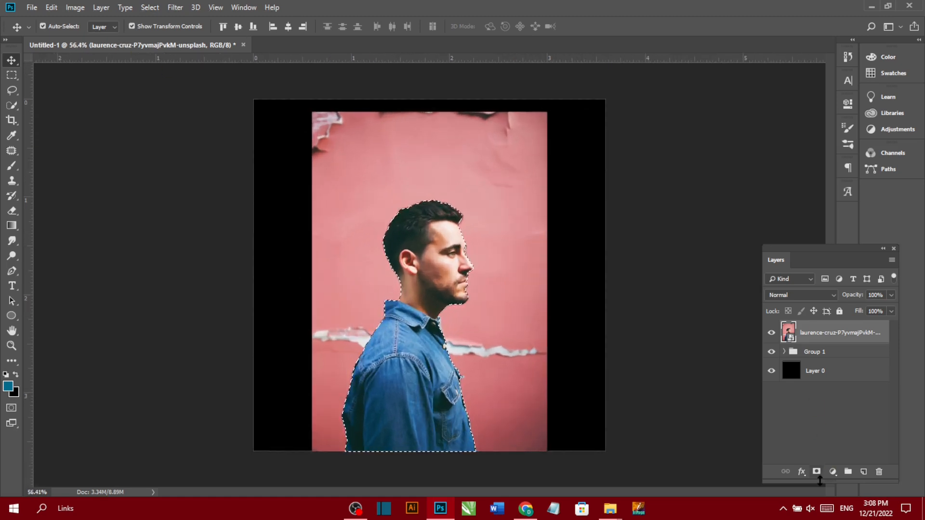
left_click(816, 471)
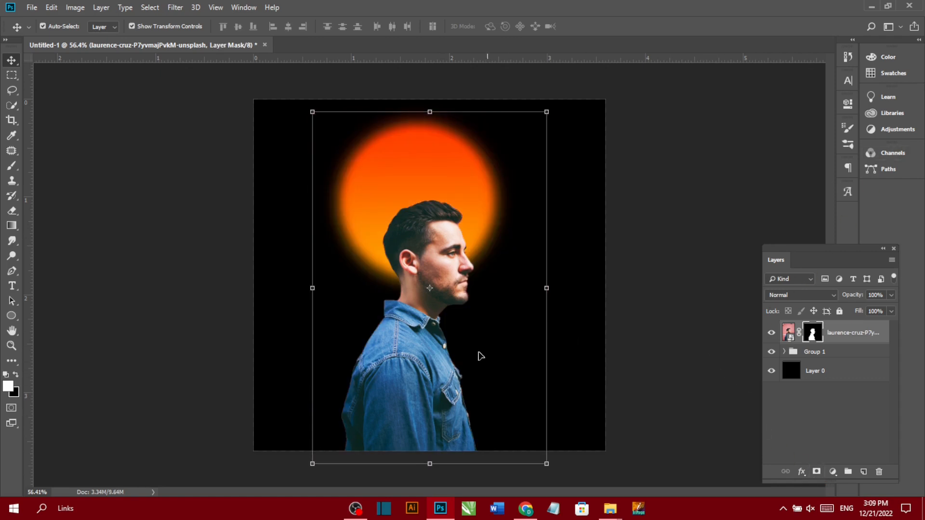
left_click_drag(434, 368, 429, 327)
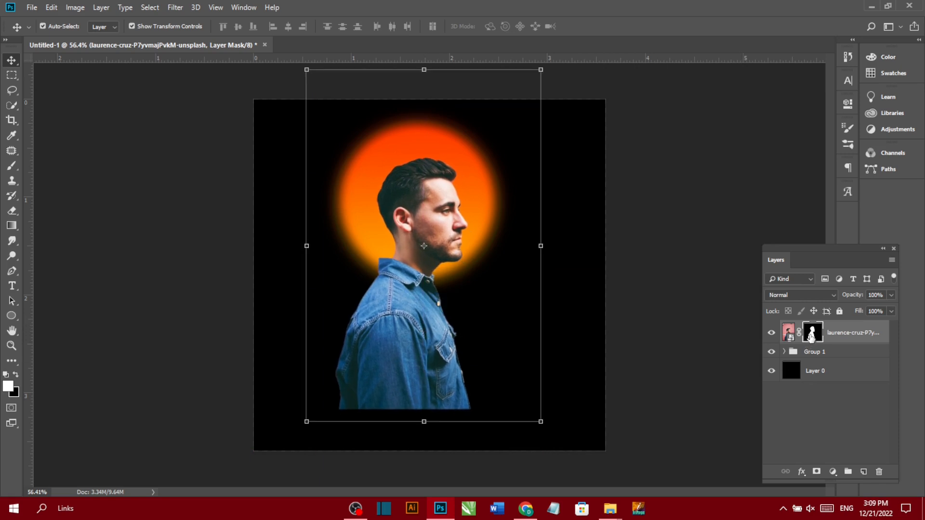
Step: Open the man's layer mask for refinement, set Shift Edge to -29%, and invert the selection
double_click(812, 335)
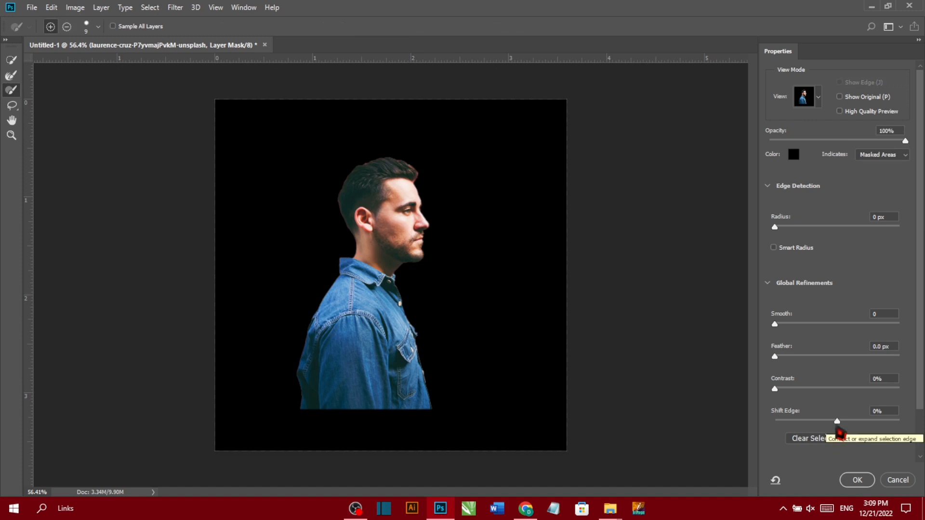
left_click_drag(840, 426, 815, 434)
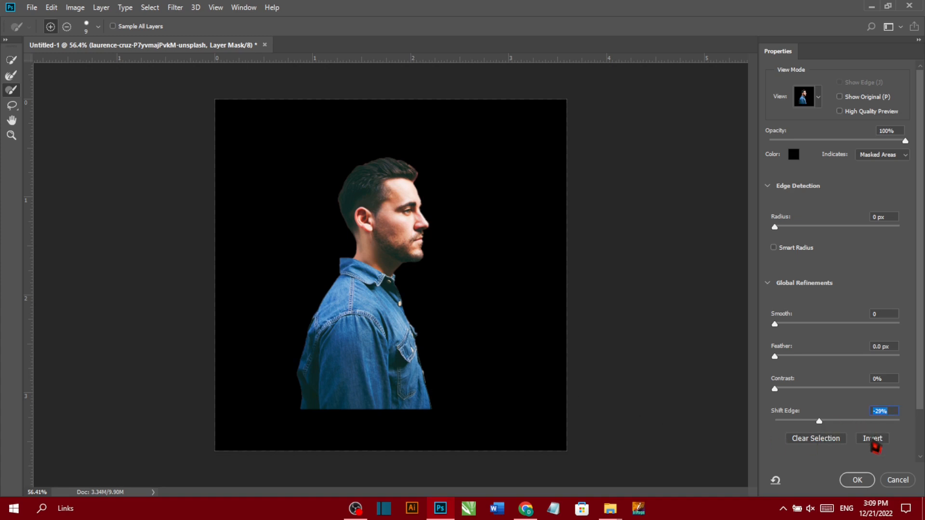
left_click(872, 438)
Step: Paint over the leftover blue shirt strip below the silhouette, using the brush in subtract mode at size 52
scroll(437, 366, "up", 3)
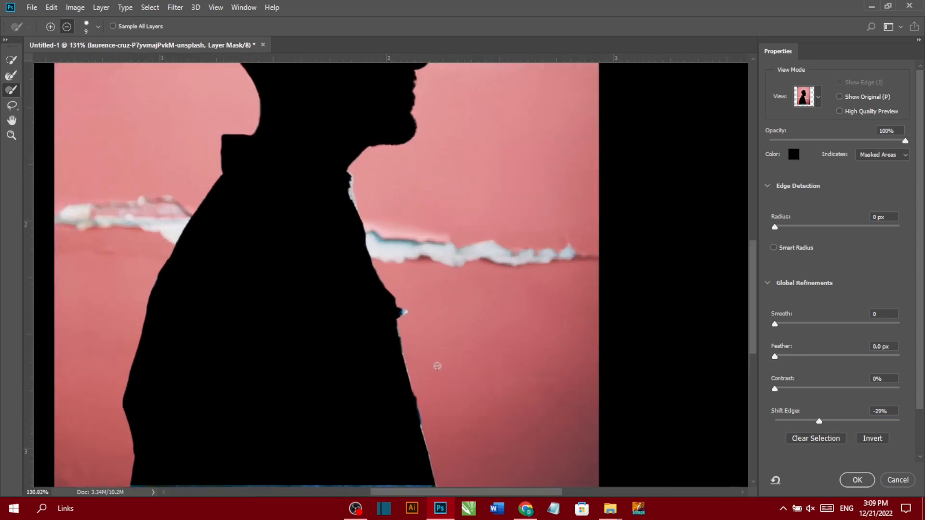
scroll(413, 262, "down", 3)
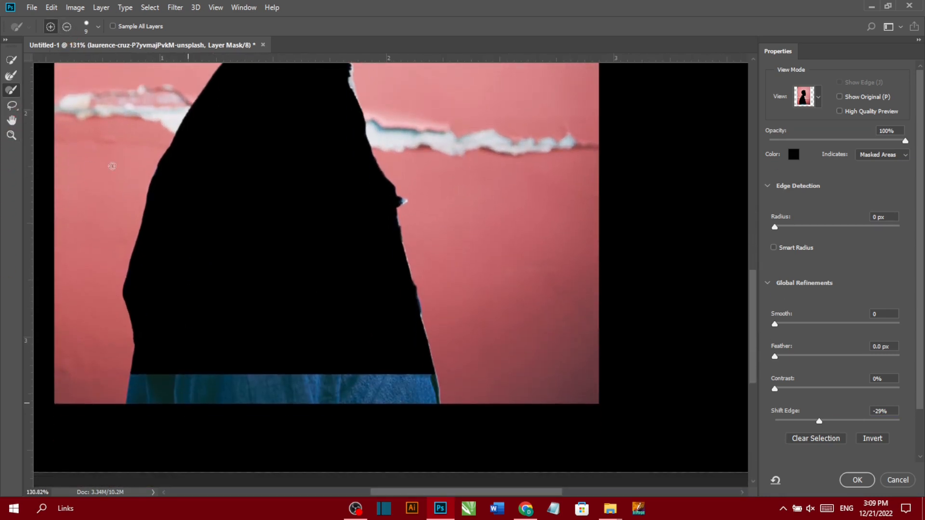
left_click_drag(180, 371, 181, 400)
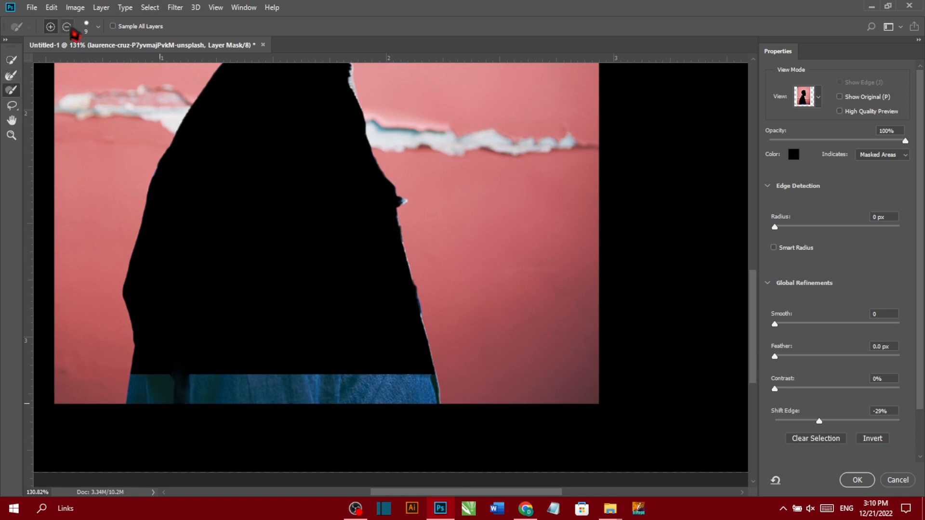
left_click(67, 27)
right_click(219, 284)
left_click(262, 310)
left_click(188, 310)
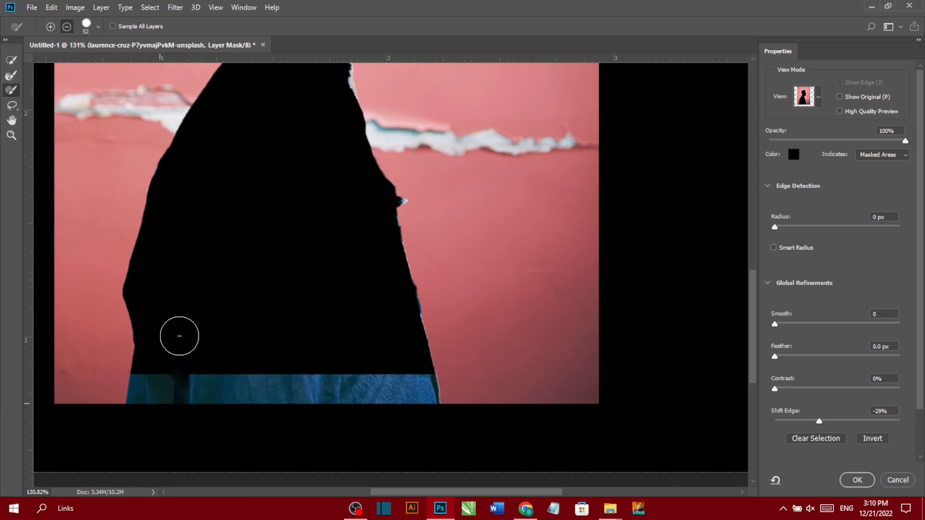
mouse_move(179, 336)
left_mouse_down()
mouse_move(155, 407)
mouse_move(148, 386)
mouse_move(144, 398)
mouse_move(148, 382)
mouse_move(344, 384)
mouse_move(334, 390)
mouse_move(417, 384)
mouse_move(419, 398)
left_mouse_up()
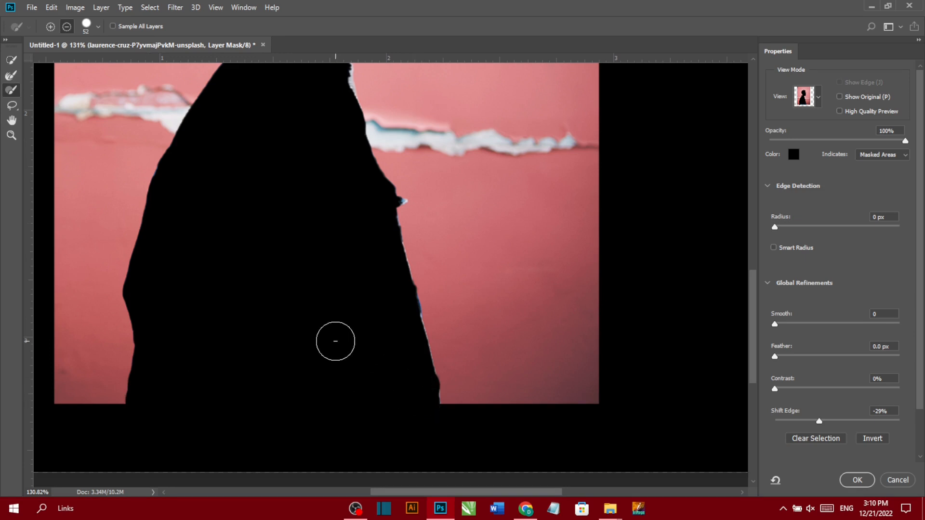
Step: Reduce the subtracting brush to size 5 and paint over the small leftover patch protruding from the shirt front
scroll(335, 341, "up", 3)
right_click(328, 341)
left_click_drag(352, 370, 348, 365)
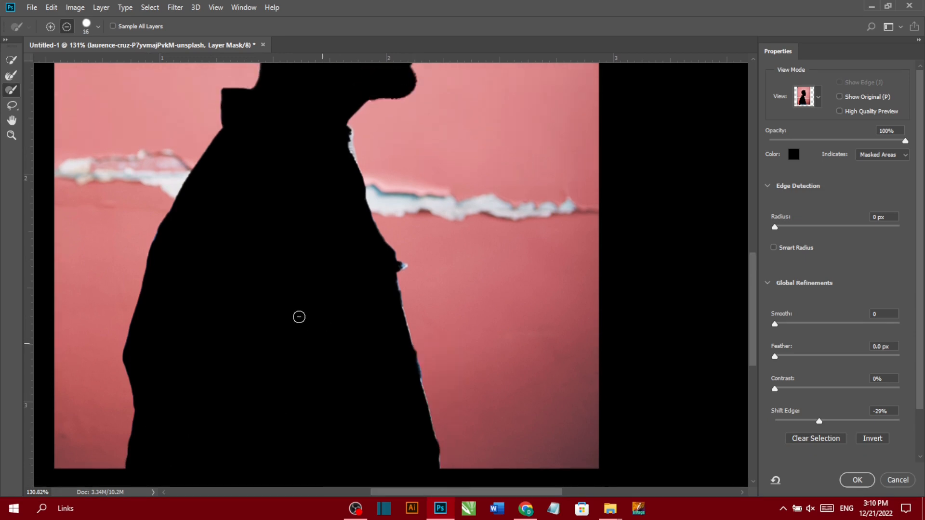
scroll(400, 277, "up", 5)
right_click(254, 258)
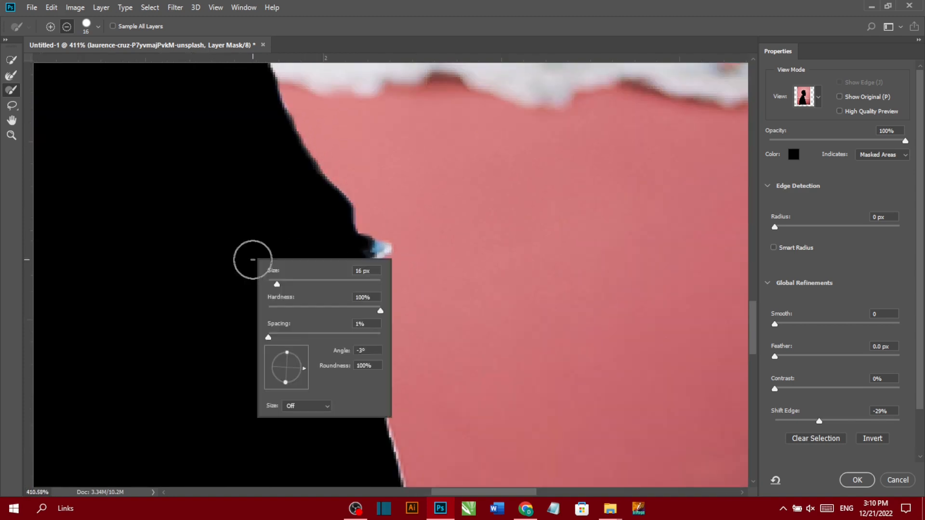
left_click_drag(275, 284, 250, 262)
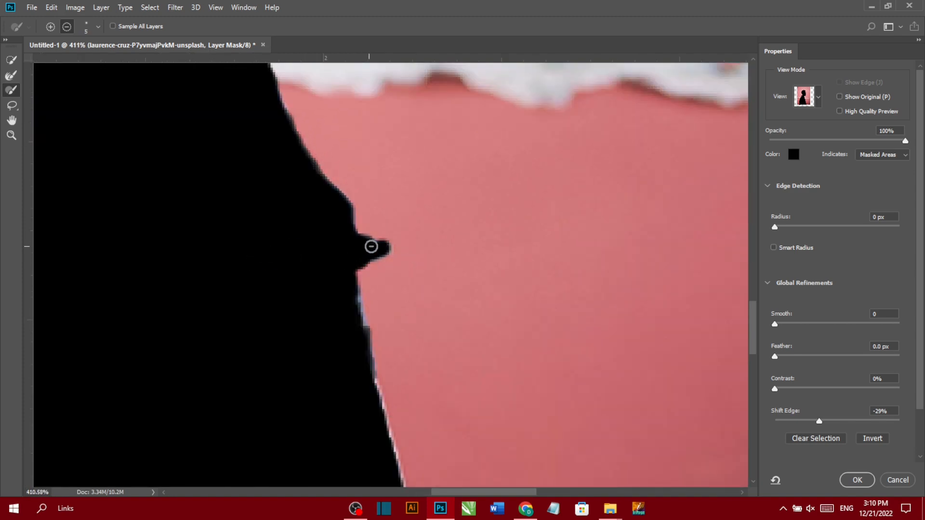
Step: Subtract the pale leftover strip along the shirt's front edge just below the neck
scroll(281, 239, "up", 5)
scroll(165, 240, "up", 5)
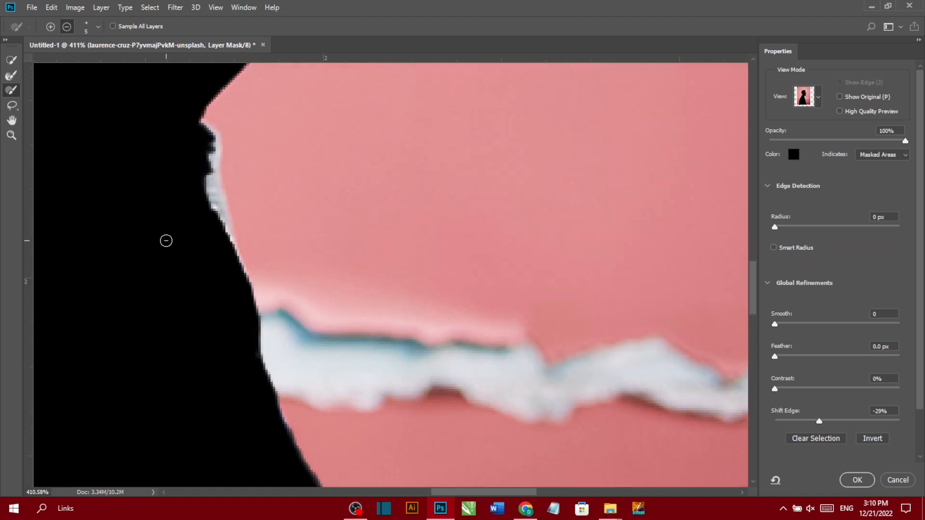
mouse_move(208, 134)
left_mouse_down()
mouse_move(220, 238)
mouse_move(200, 174)
left_mouse_up()
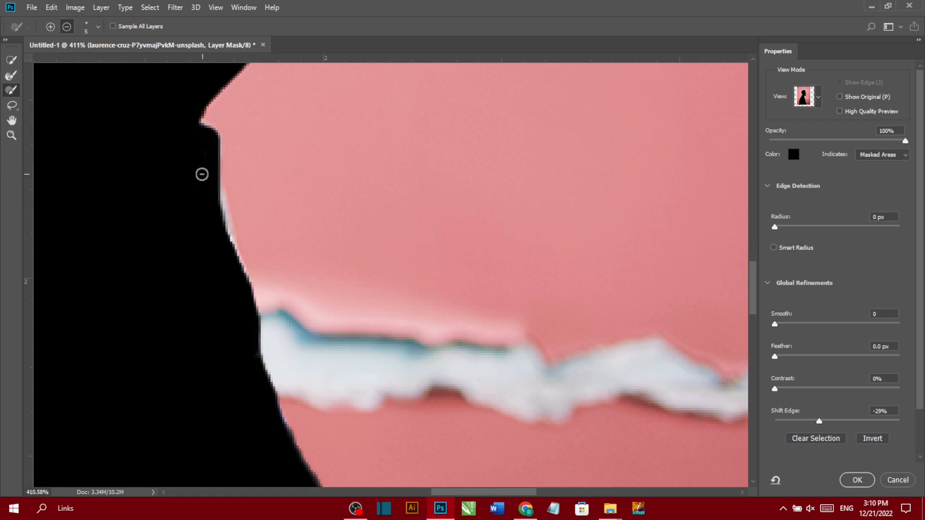
Step: Invert the selection back to the man, apply the mask refinement, and duplicate the masked photo layer
scroll(138, 218, "down", 3)
scroll(138, 219, "down", 10)
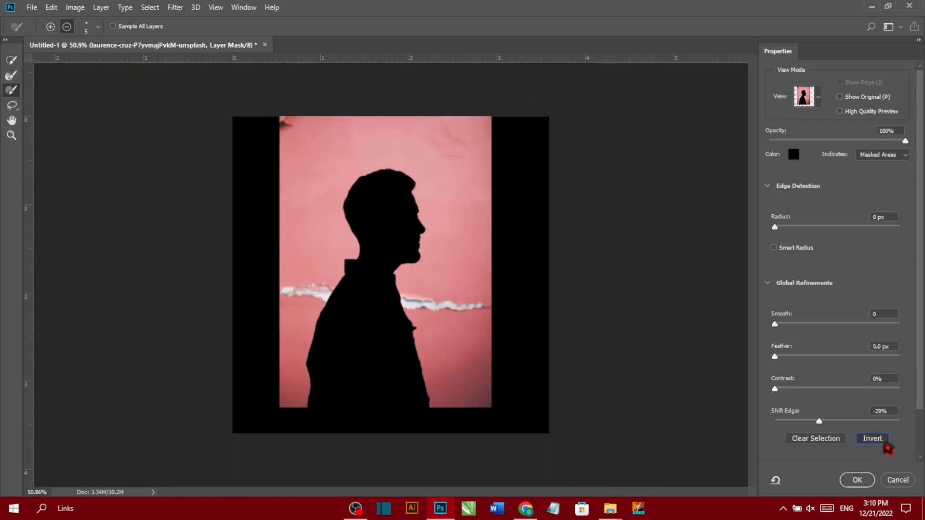
left_click(885, 442)
left_click(856, 480)
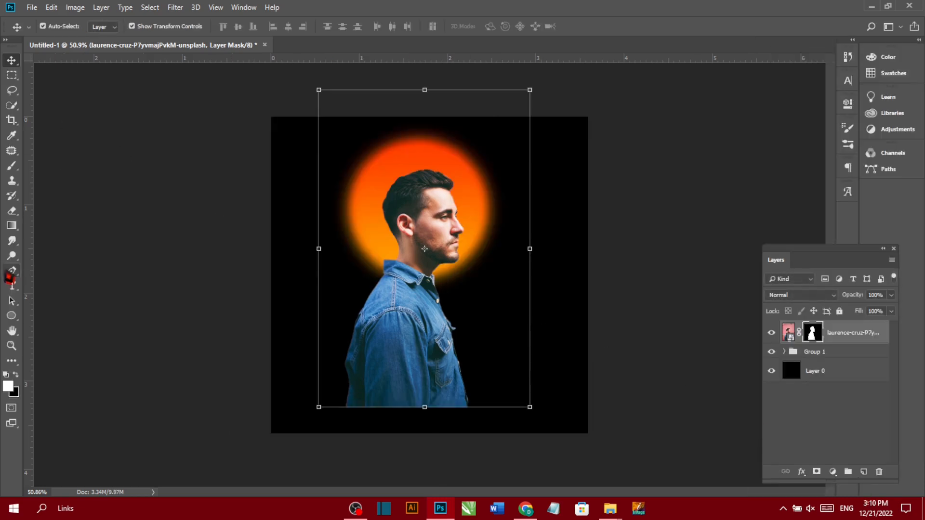
key("ctrl+j")
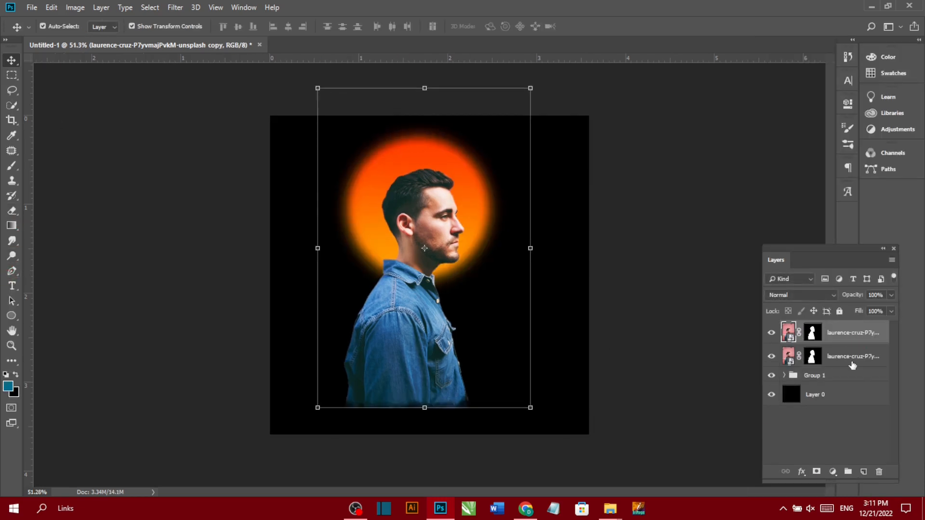
Step: Apply a Color Overlay of black 000000 to the lower photo layer, with Normal blend mode and 100% opacity
left_click(852, 364)
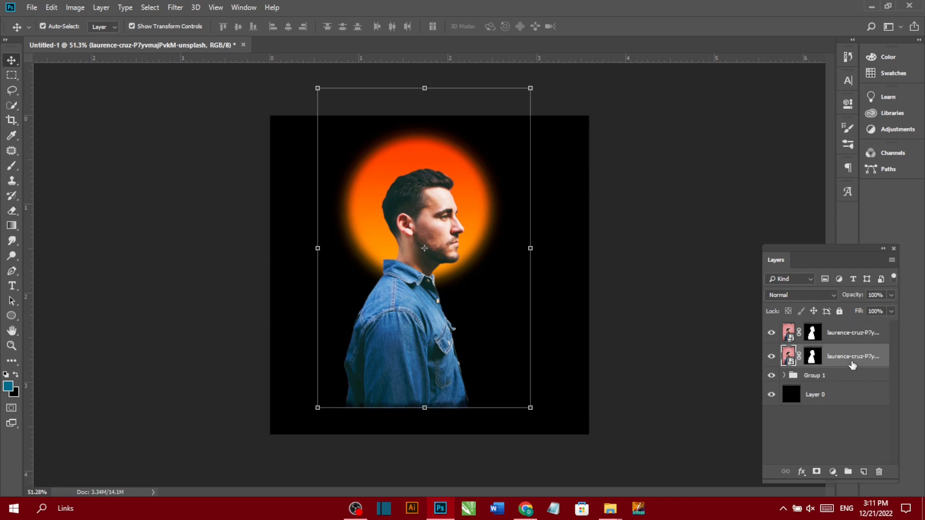
double_click(866, 366)
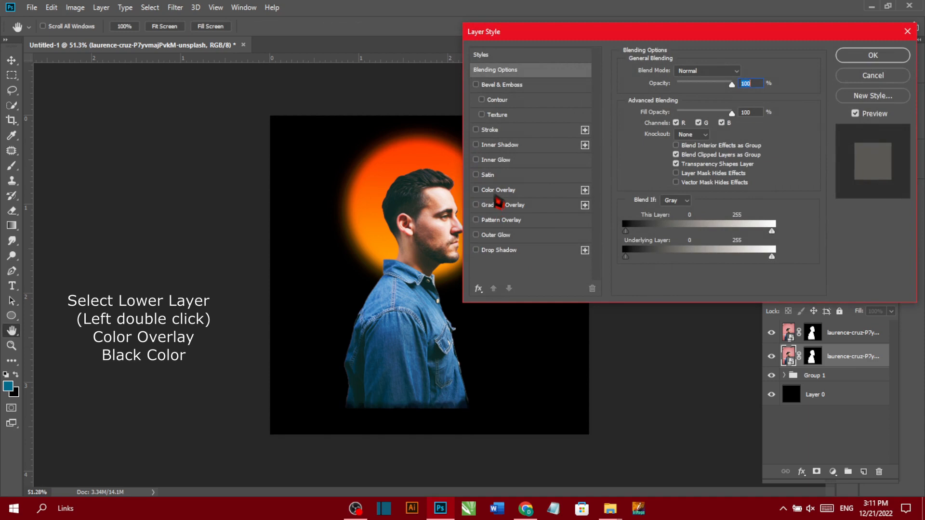
left_click(498, 191)
left_click(746, 72)
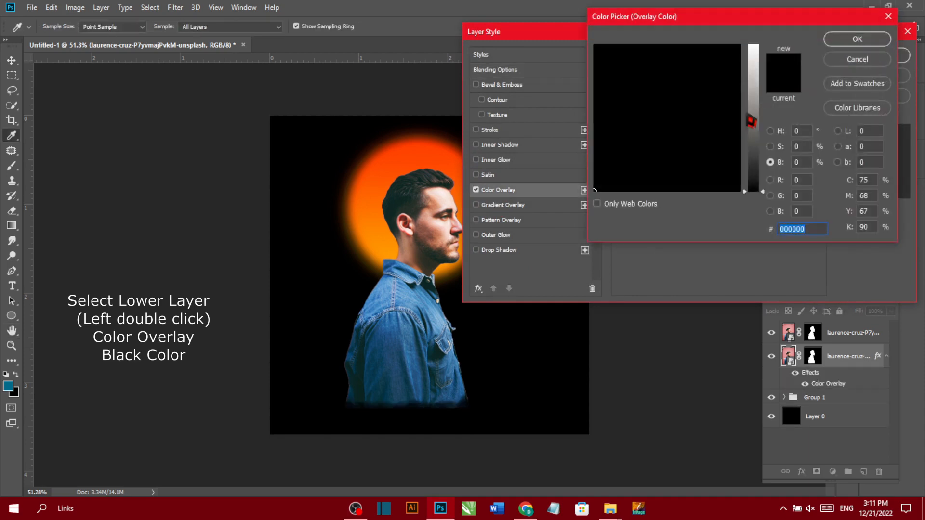
left_click_drag(750, 121, 758, 217)
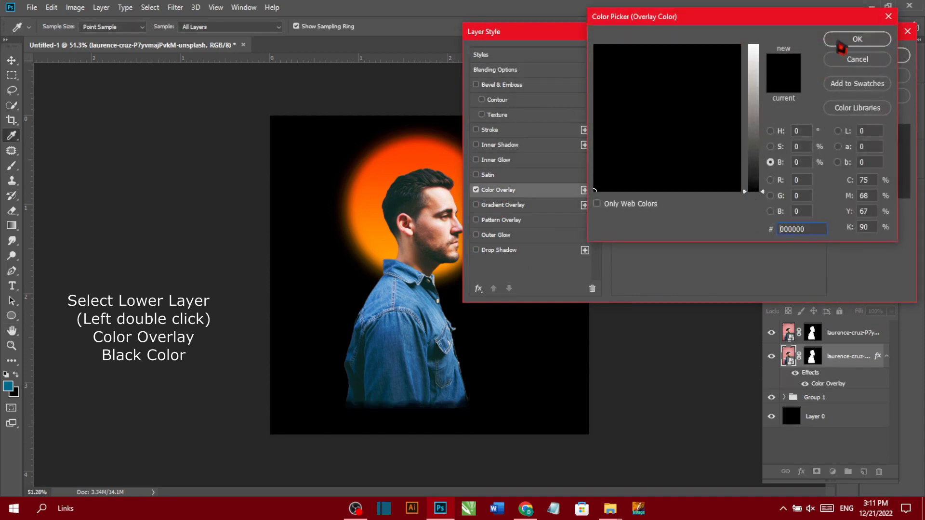
left_click(841, 48)
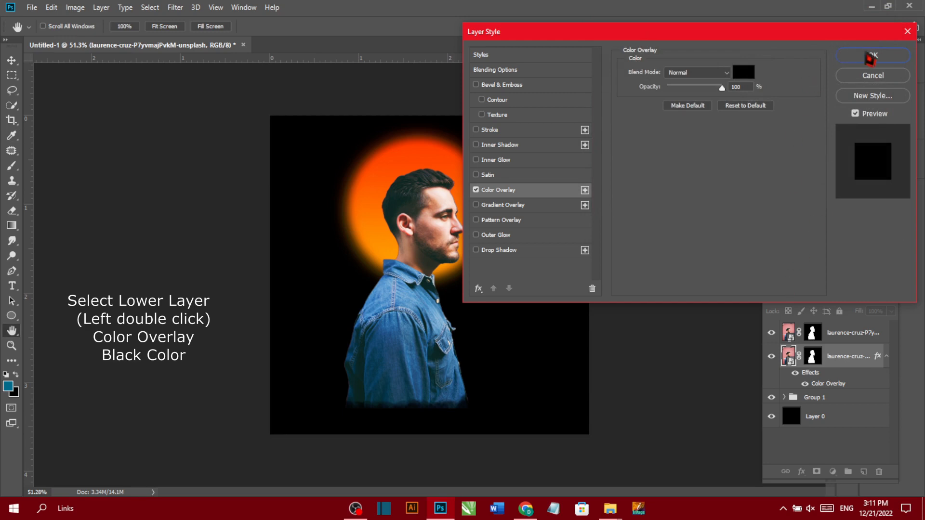
left_click(870, 56)
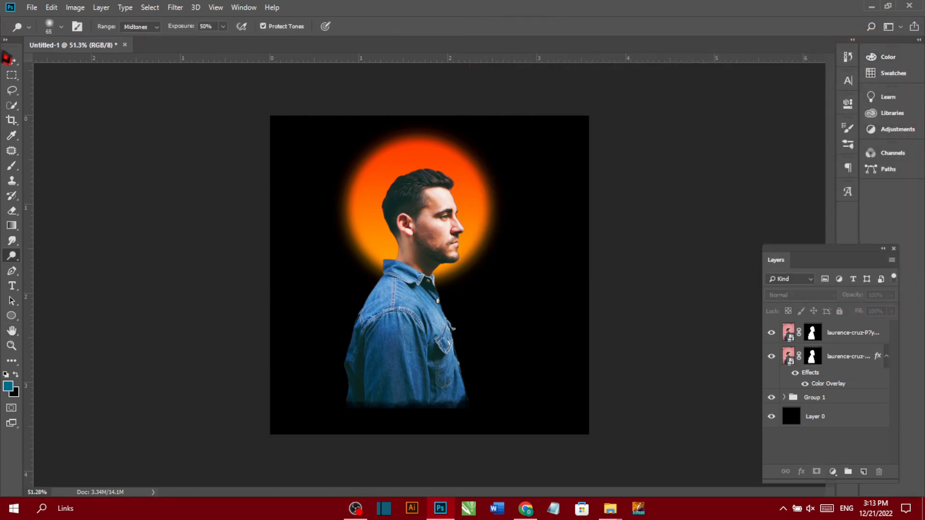
Step: With the upper photo layer temporarily hidden, apply a Motion Blur to the lower photo layer's mask at angle 7° and distance 68 pixels
left_click(11, 60)
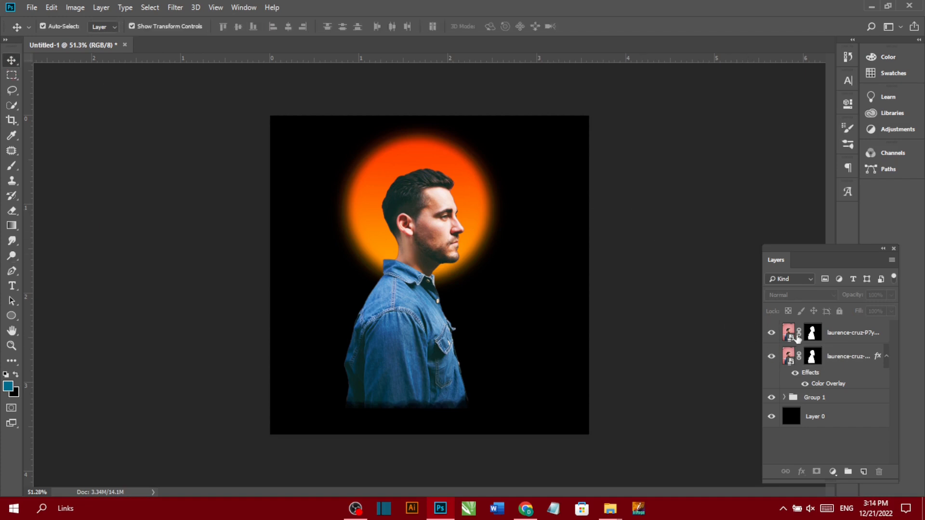
left_click(812, 357)
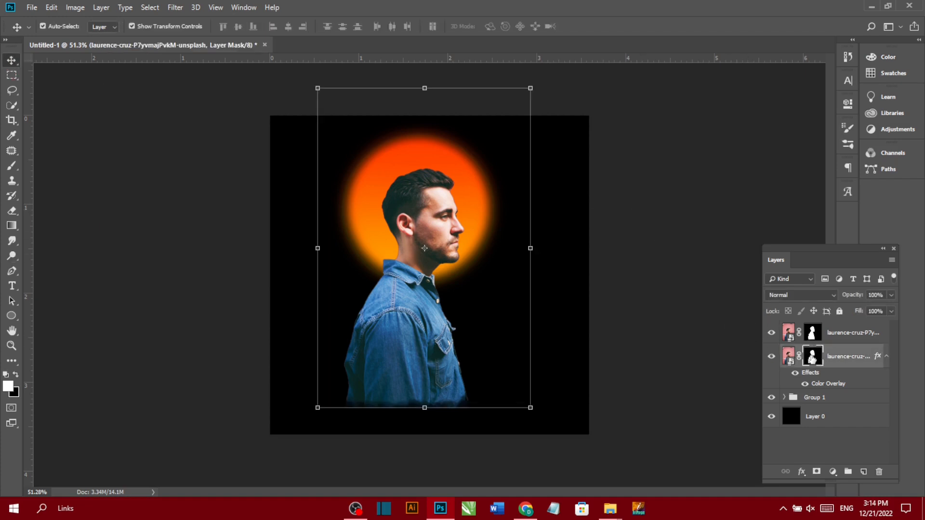
left_click(772, 333)
left_click(176, 8)
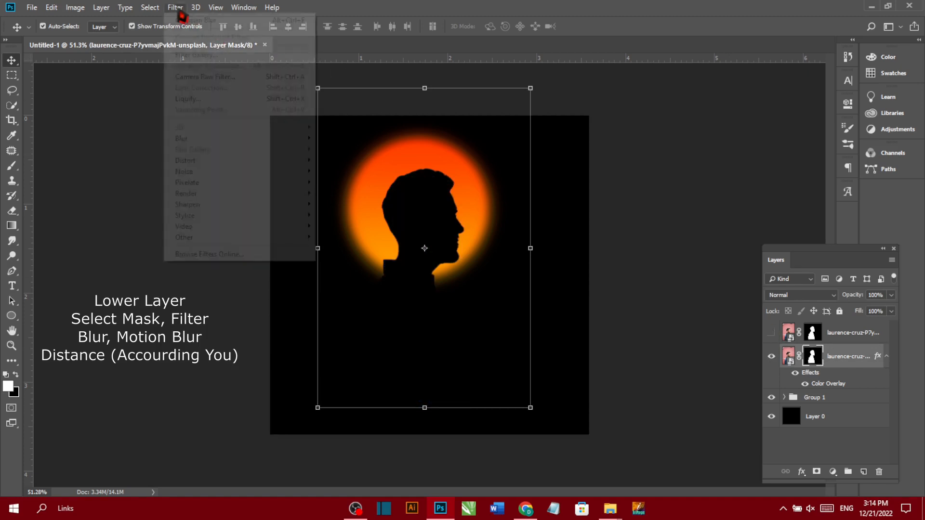
mouse_move(230, 141)
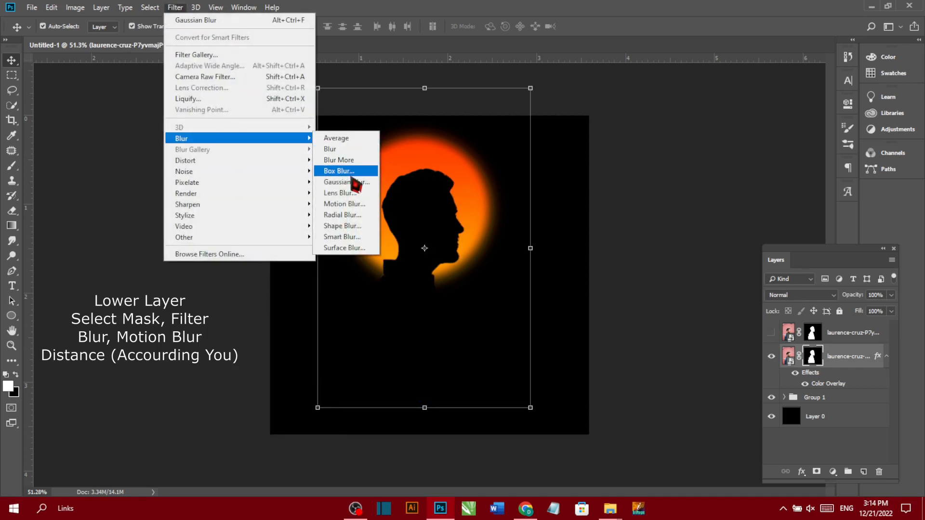
left_click(357, 205)
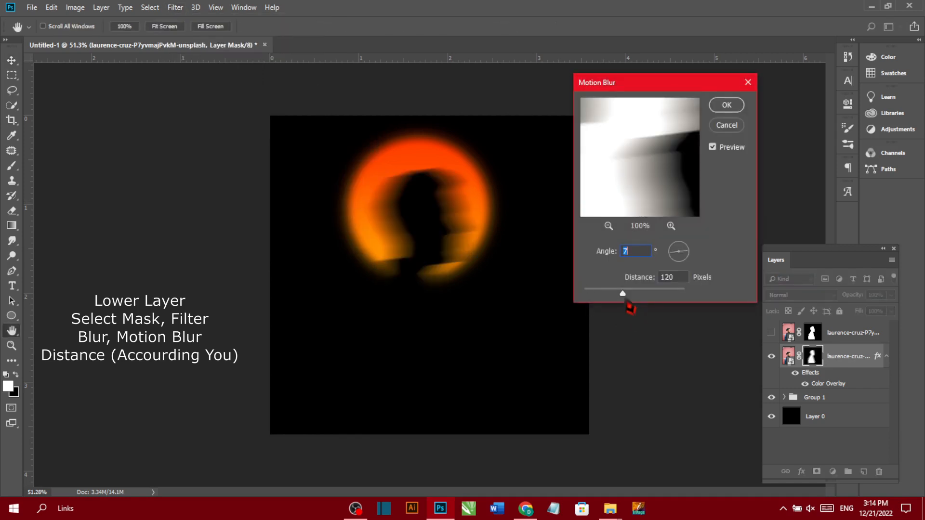
left_click_drag(623, 294, 613, 295)
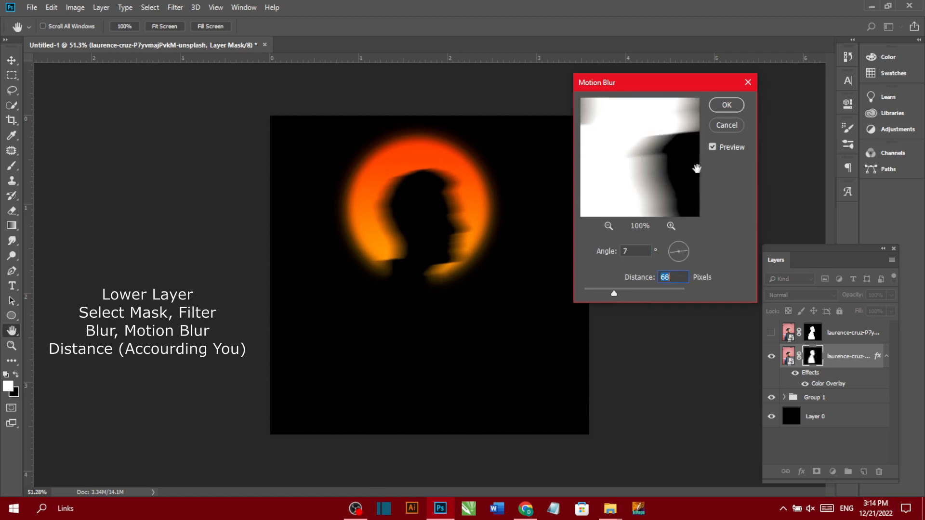
left_click(723, 105)
left_click(771, 332)
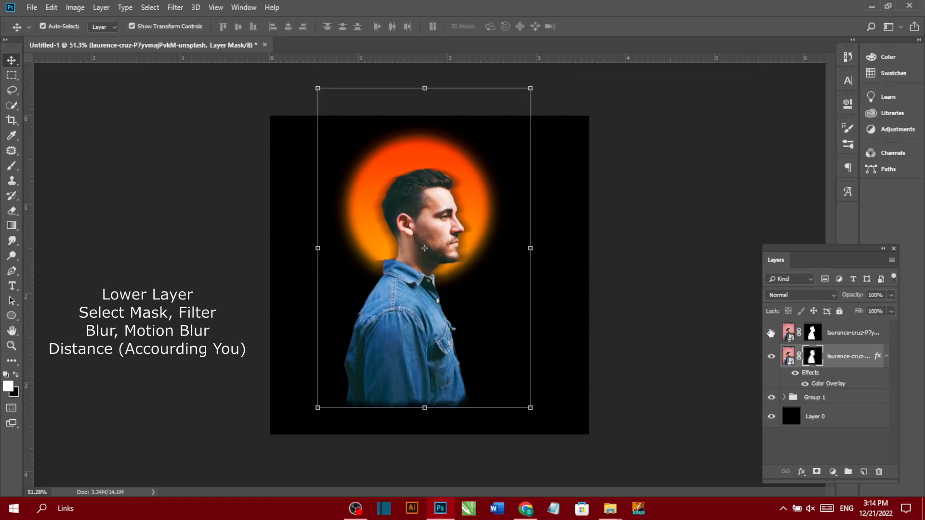
Step: Apply a second Motion Blur to the lower photo layer's mask at angle 7° and distance 155 pixels
left_click(175, 7)
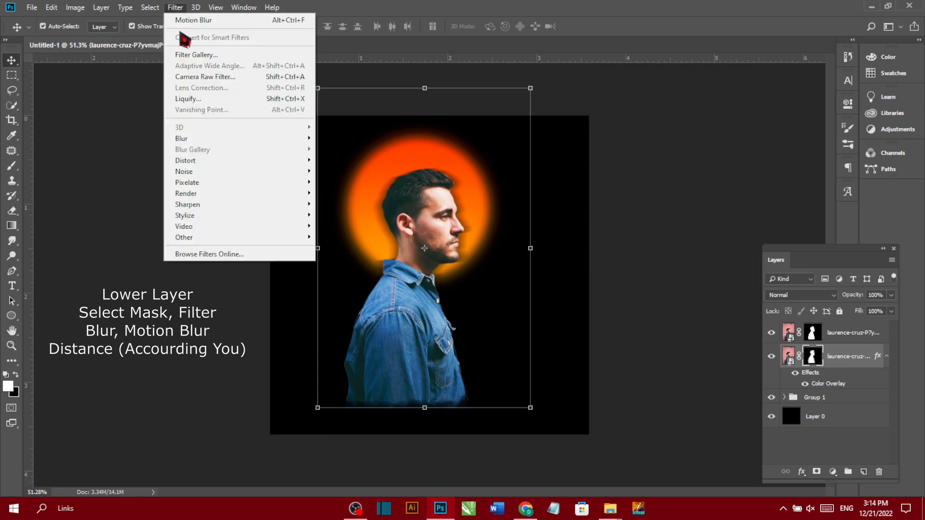
mouse_move(207, 139)
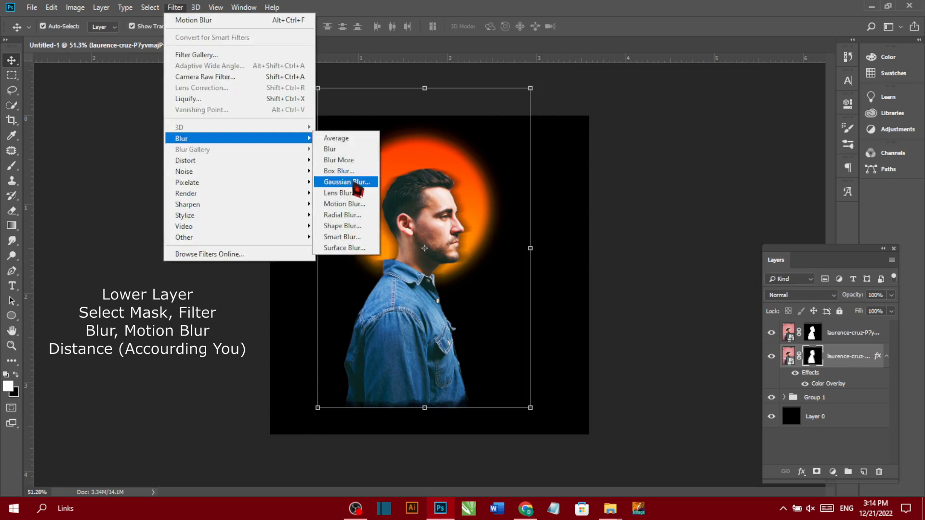
left_click(355, 203)
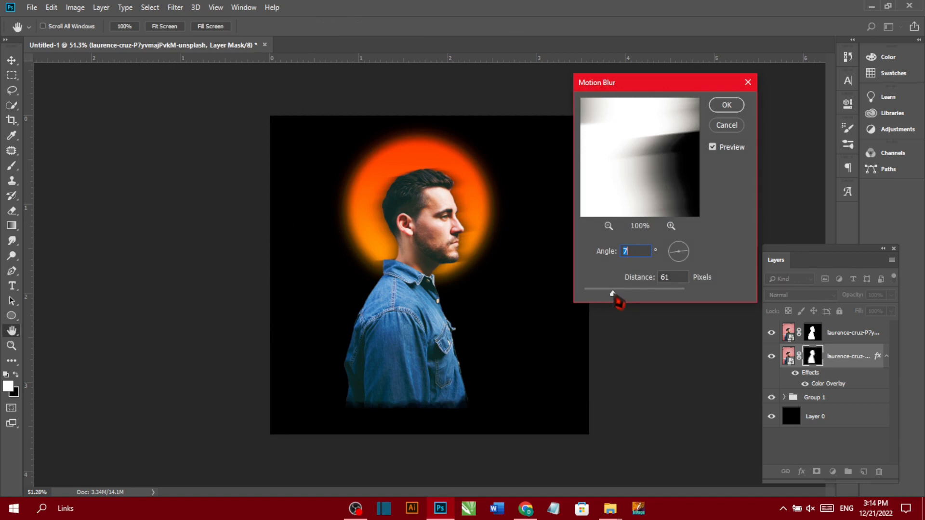
mouse_move(617, 299)
left_mouse_down()
mouse_move(640, 294)
mouse_move(633, 296)
left_mouse_up()
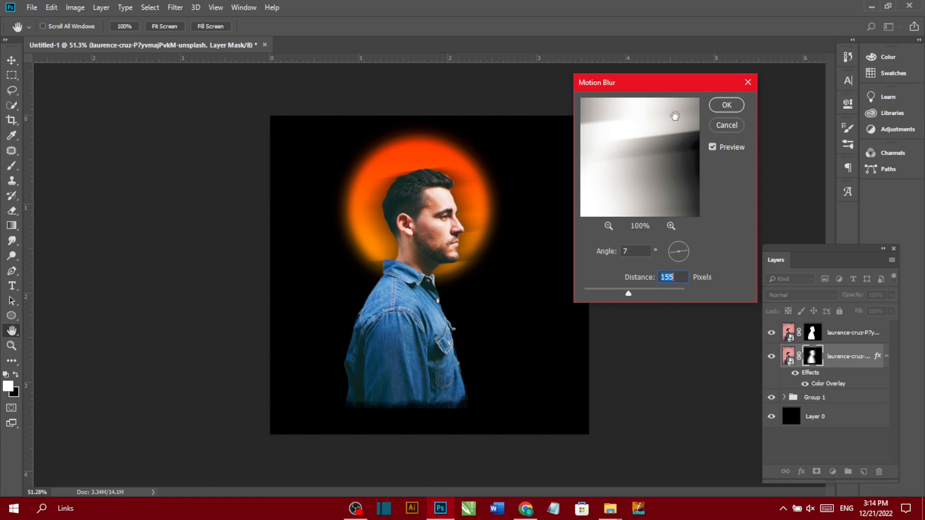
left_click(725, 106)
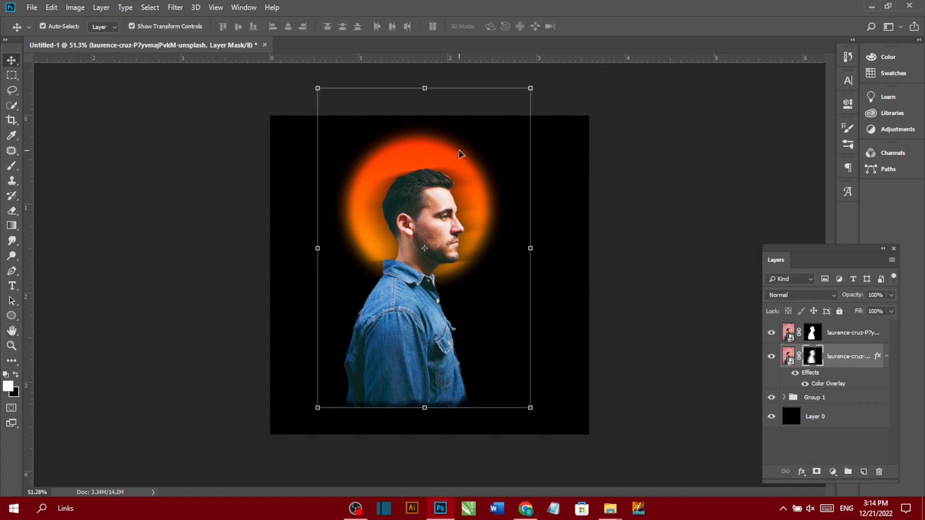
Step: Scale both photo layers together to about 87.78% and shift them slightly so the man's head sits within the orange circle
left_click(887, 358)
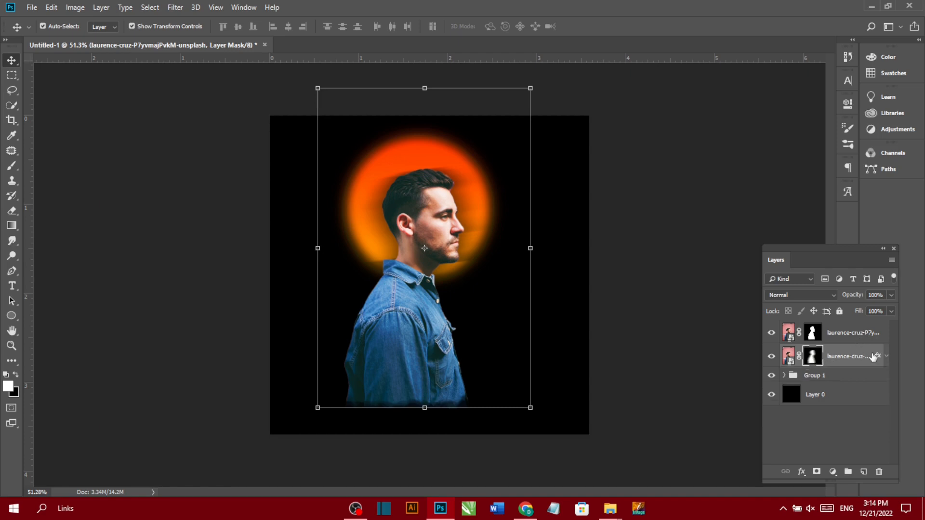
left_click(857, 335)
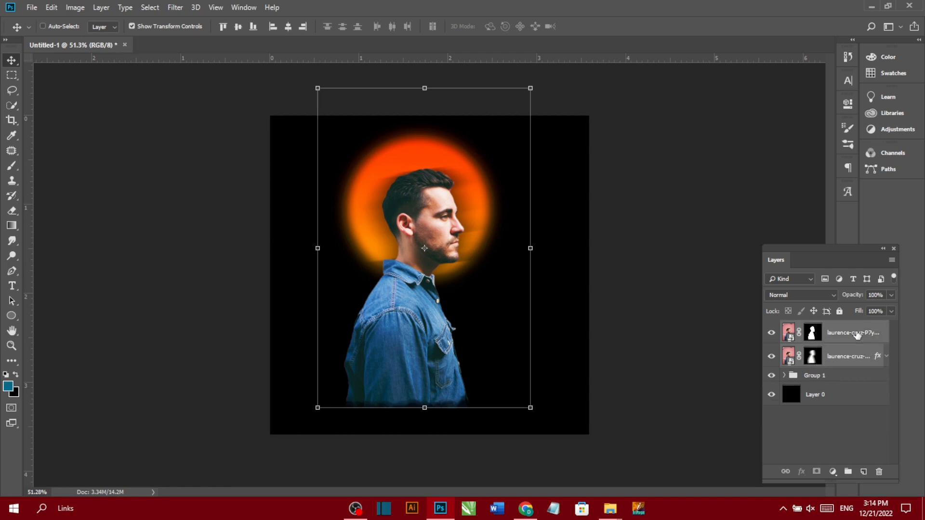
left_click(533, 407)
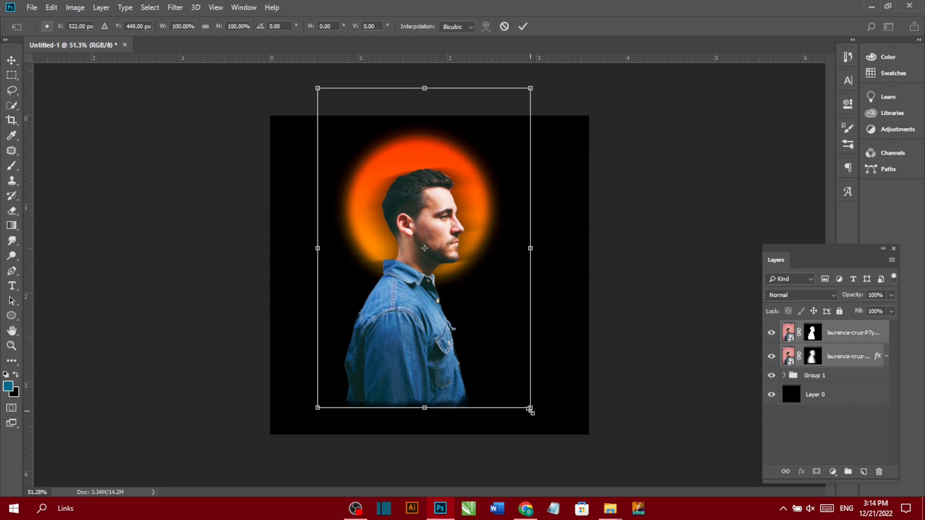
left_click_drag(531, 409, 507, 369)
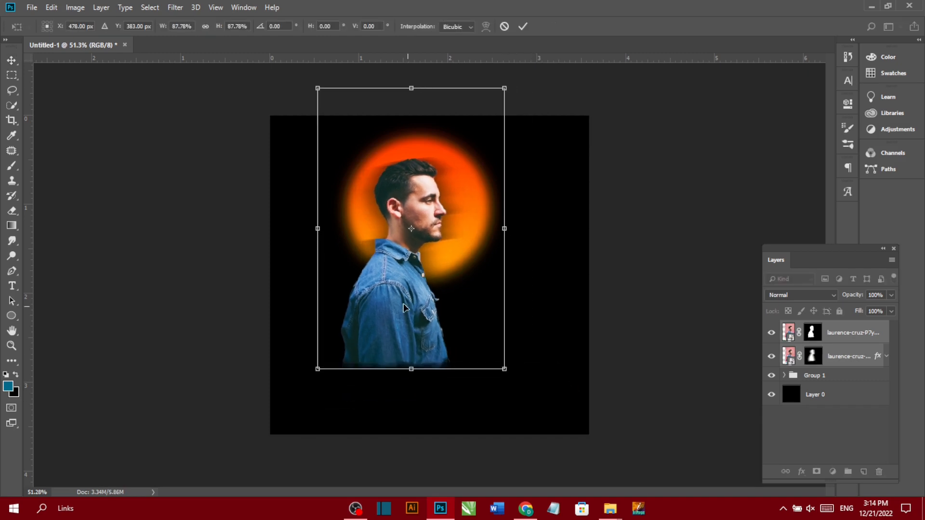
left_click_drag(395, 307, 402, 298)
key("Return")
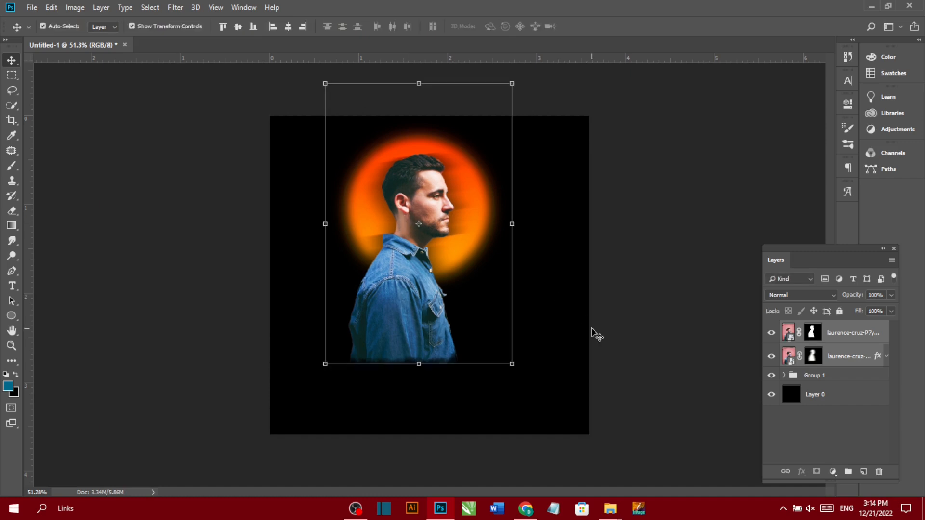
Step: Add a Hue/Saturation adjustment layer above the upper photo layer, with Colorize enabled and hue set to 30
left_click(857, 331)
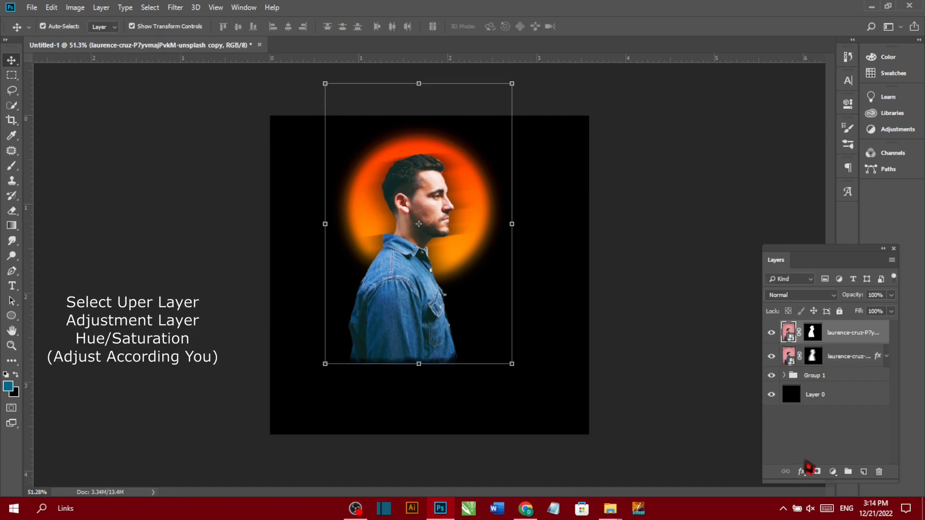
left_click(833, 472)
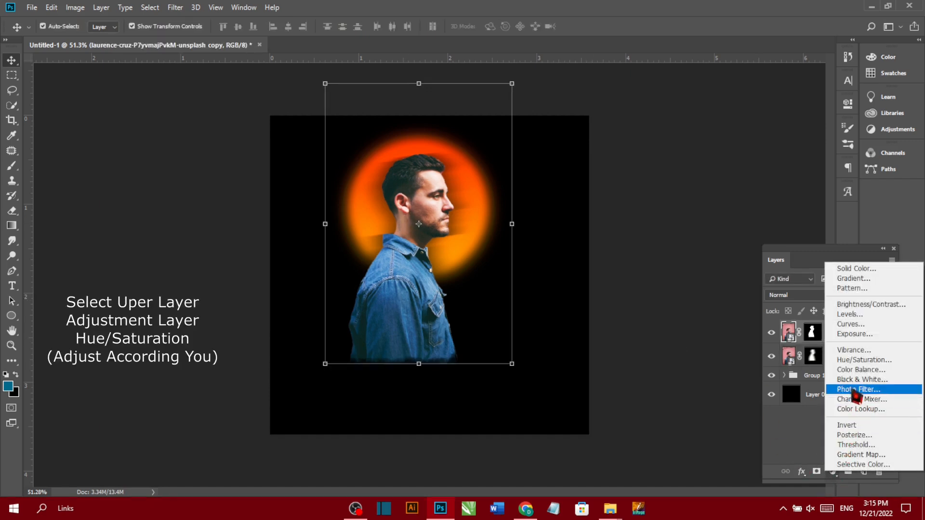
left_click(862, 360)
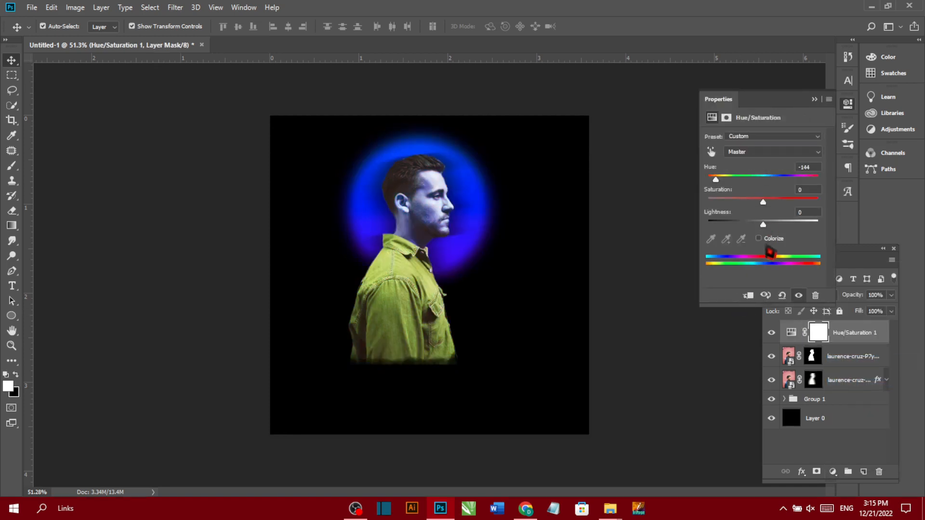
left_click(759, 238)
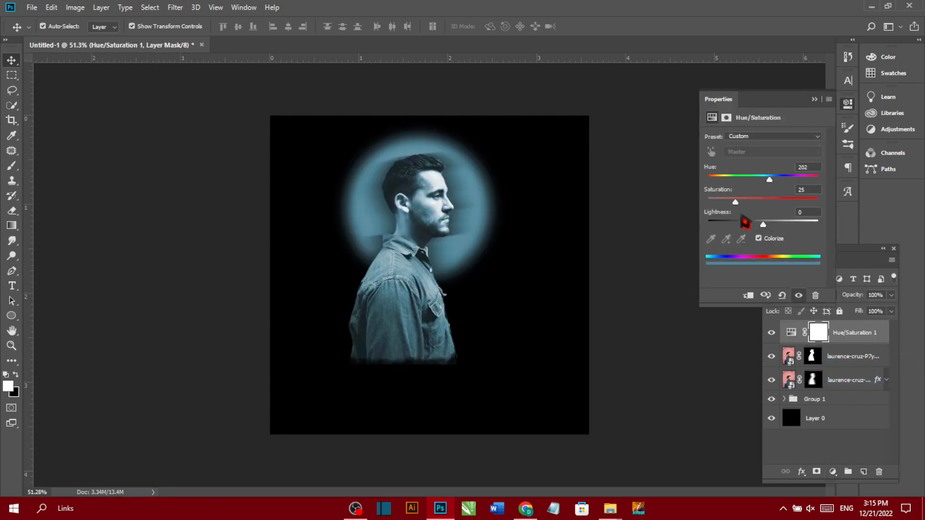
left_click_drag(770, 186, 719, 190)
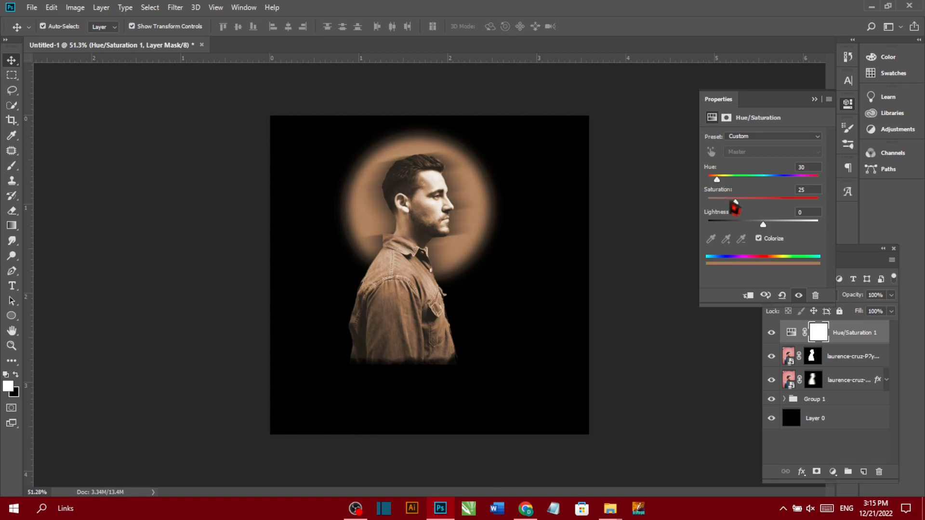
Step: Set the Hue/Saturation adjustment's saturation to 62 and lightness to -31, and clip it to the upper photo layer
left_click_drag(742, 211, 761, 210)
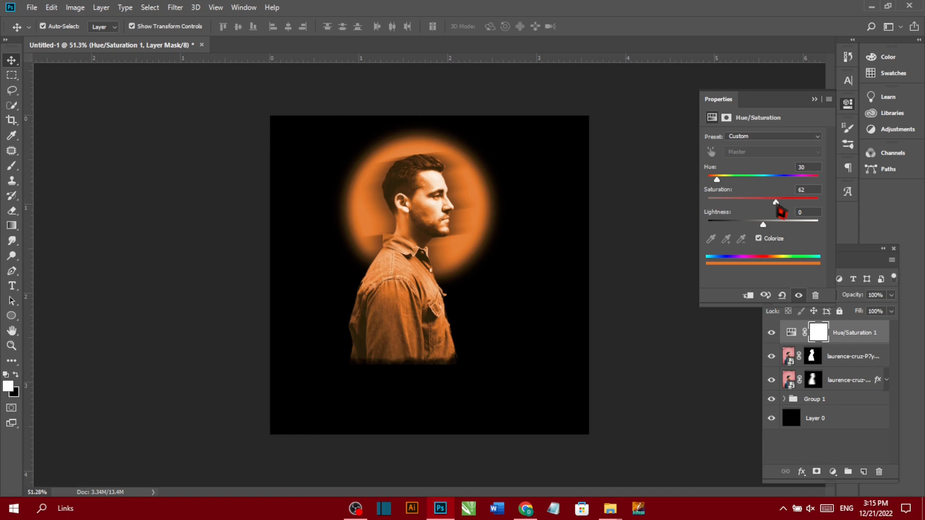
left_click_drag(763, 226, 750, 226)
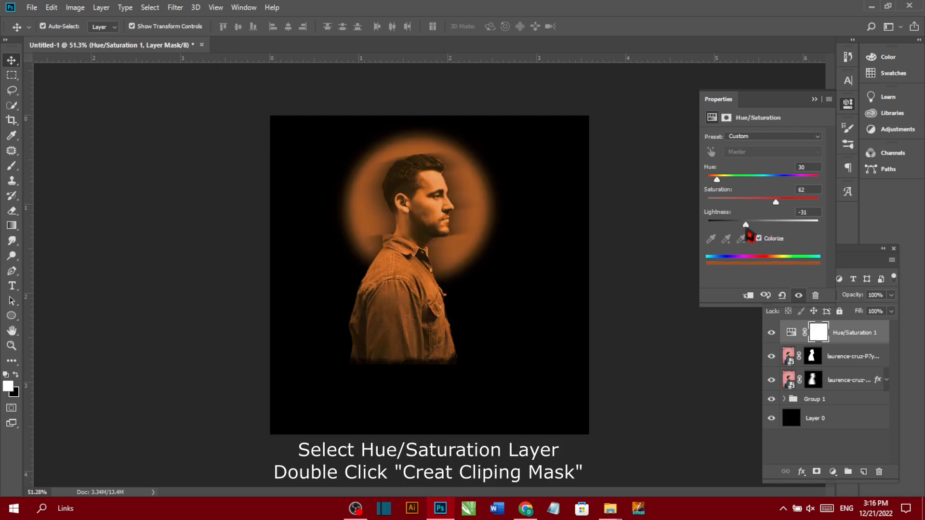
right_click(885, 343)
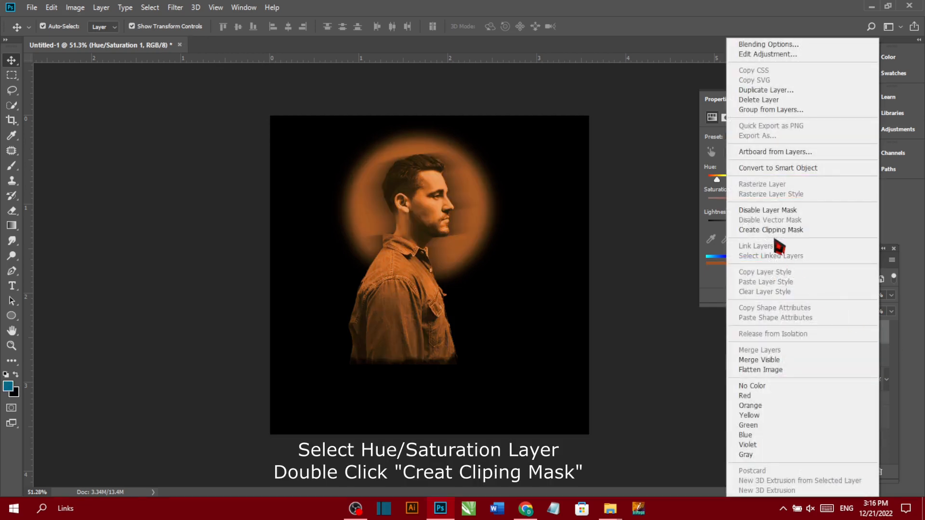
left_click(775, 232)
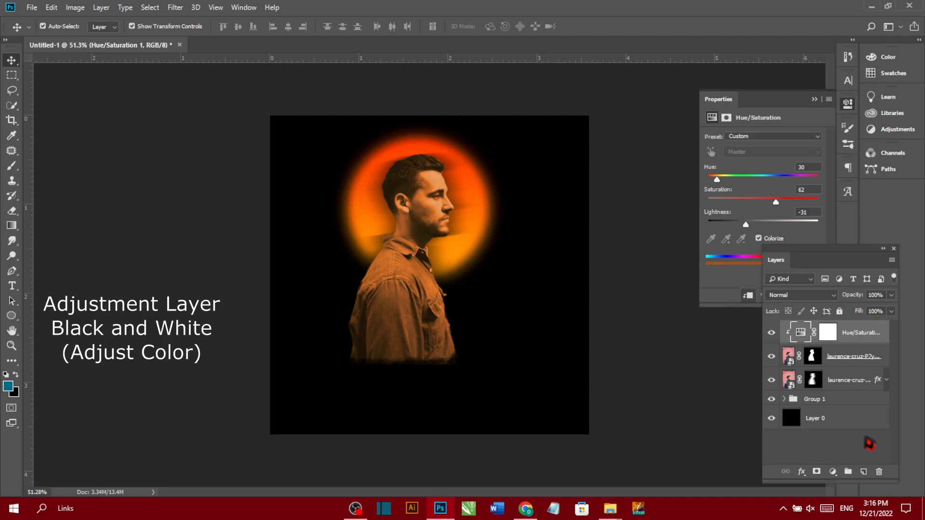
Step: Add a Black & White adjustment layer above the Hue/Saturation layer and bring its settings into full view
left_click(832, 471)
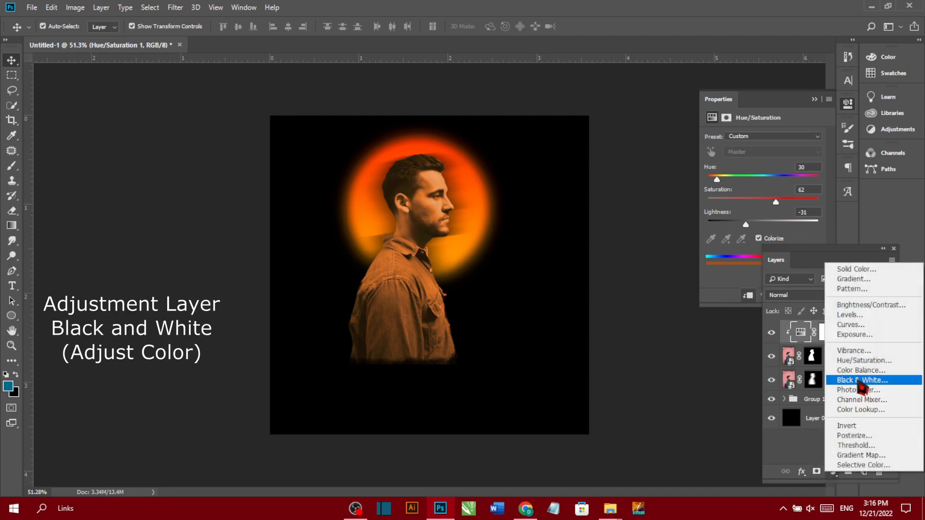
left_click(861, 375)
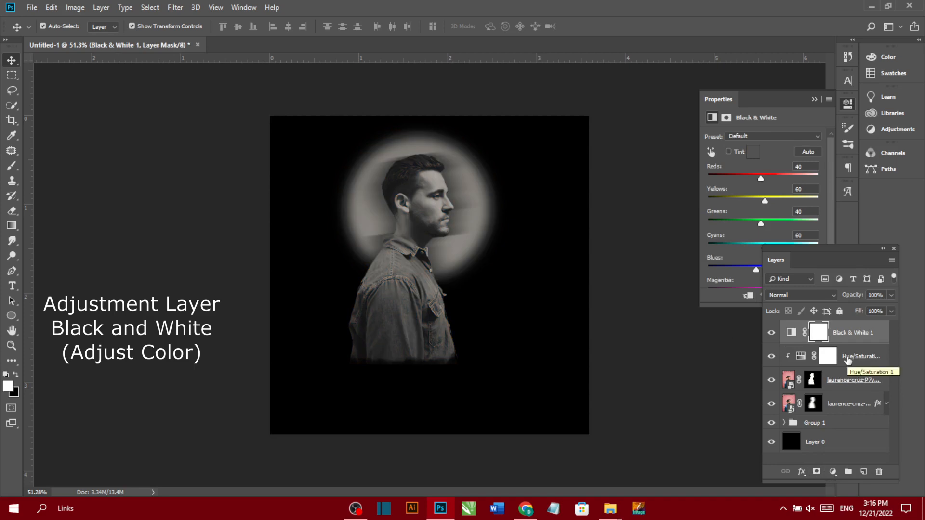
left_click(754, 262)
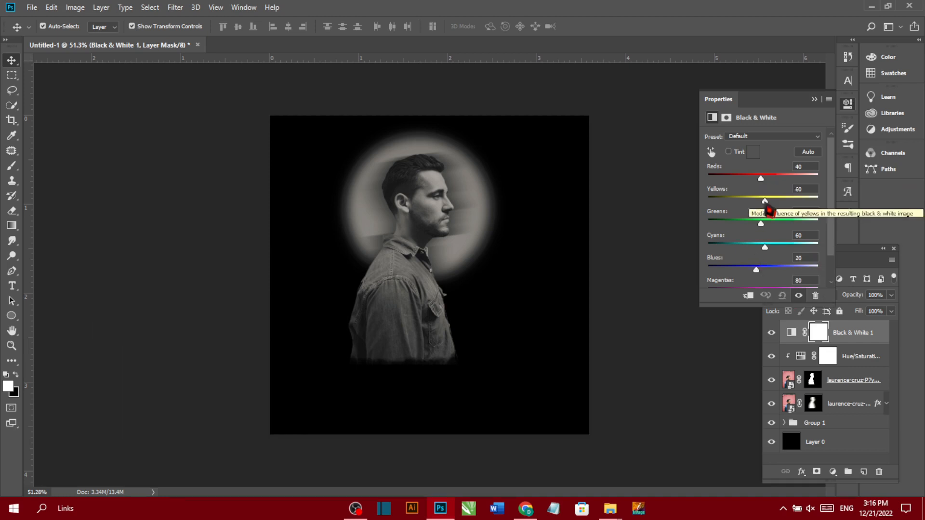
Step: Set the Black & White adjustment's yellows to -95 and blues to -32, and clip it to the layer below
left_click_drag(766, 209, 736, 211)
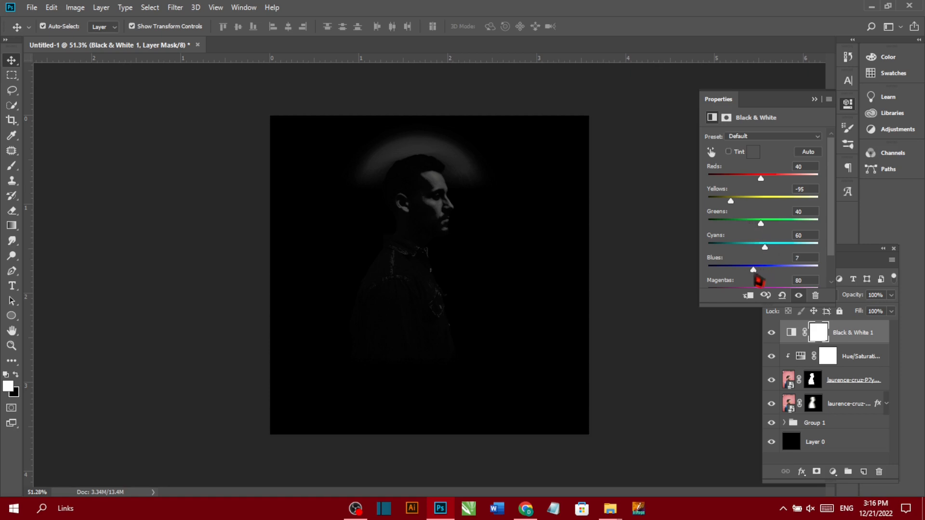
left_click_drag(760, 279, 741, 280)
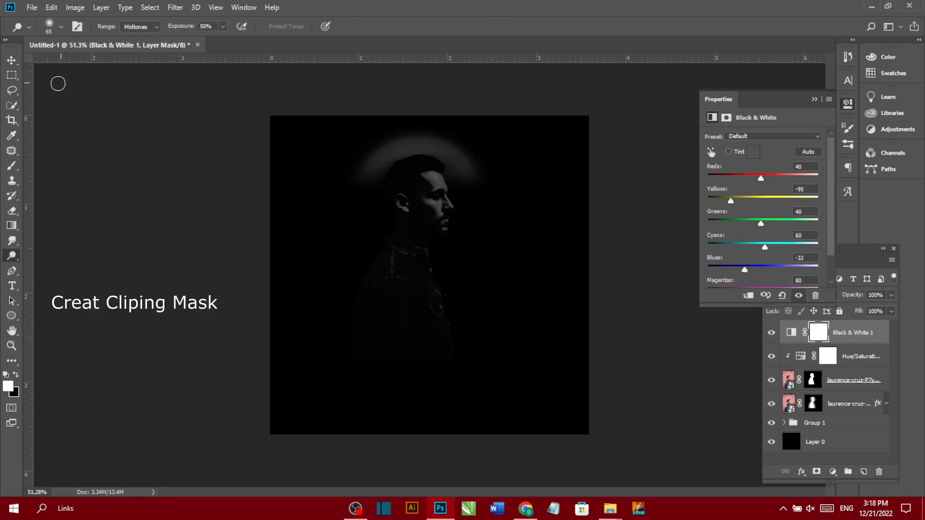
key("v")
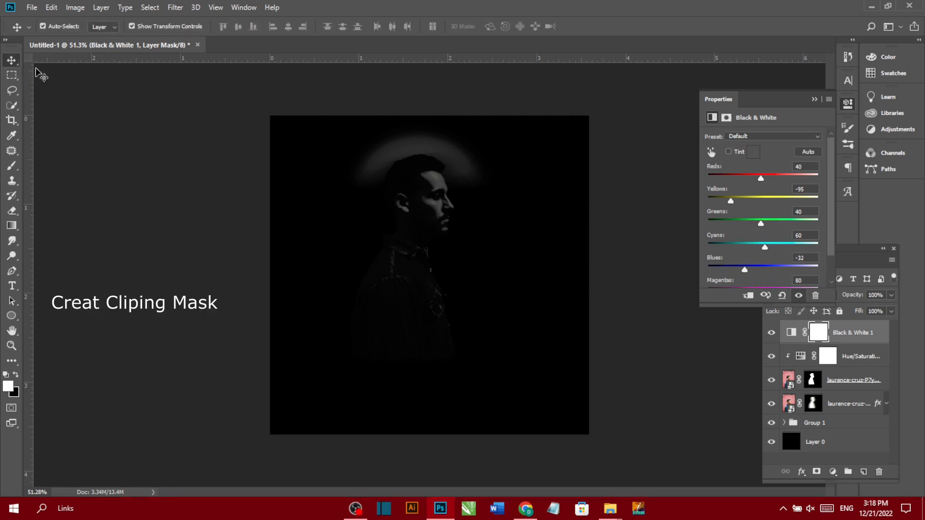
right_click(861, 341)
left_click(816, 227)
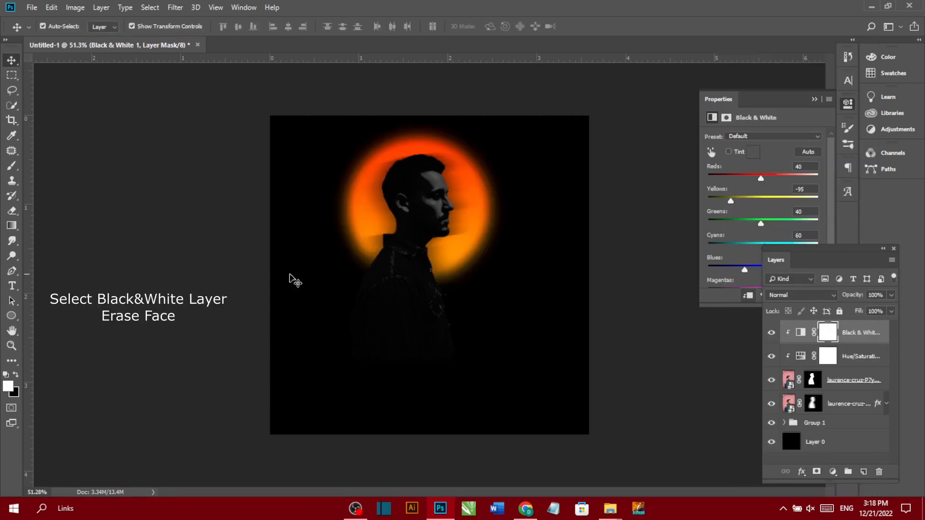
Step: Erase the Black & White adjustment's mask over the man's hair, face and neck with the eraser at 100% opacity
left_click(12, 210)
left_click_drag(406, 182, 420, 185)
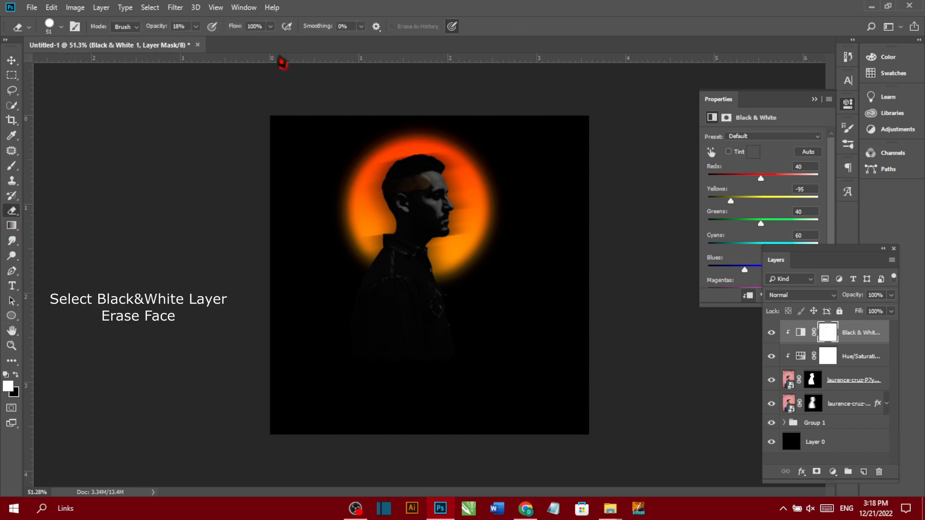
left_click_drag(182, 26, 273, 26)
scroll(433, 164, "up", 12)
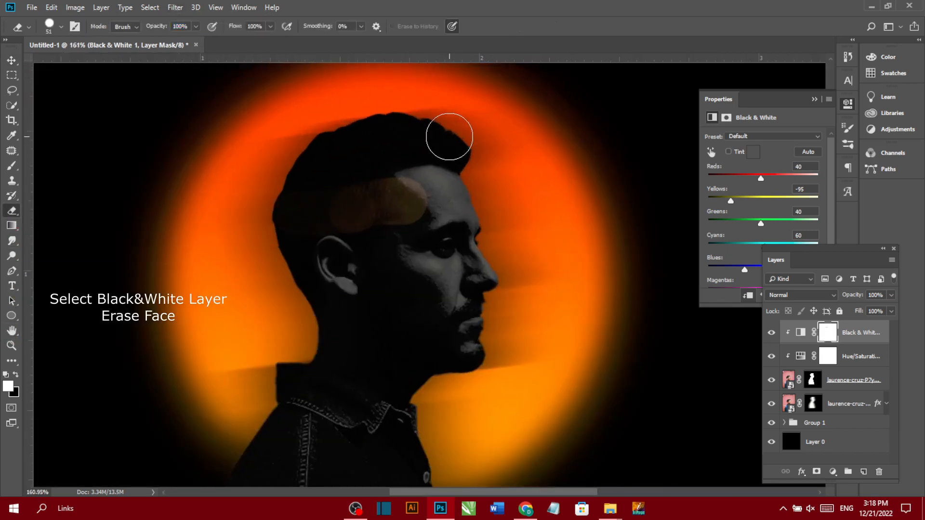
mouse_move(450, 140)
left_mouse_down()
mouse_move(479, 152)
mouse_move(422, 114)
mouse_move(348, 161)
mouse_move(276, 230)
mouse_move(306, 185)
mouse_move(510, 225)
mouse_move(542, 268)
mouse_move(289, 289)
mouse_move(401, 311)
mouse_move(321, 319)
mouse_move(457, 329)
mouse_move(433, 377)
left_mouse_up()
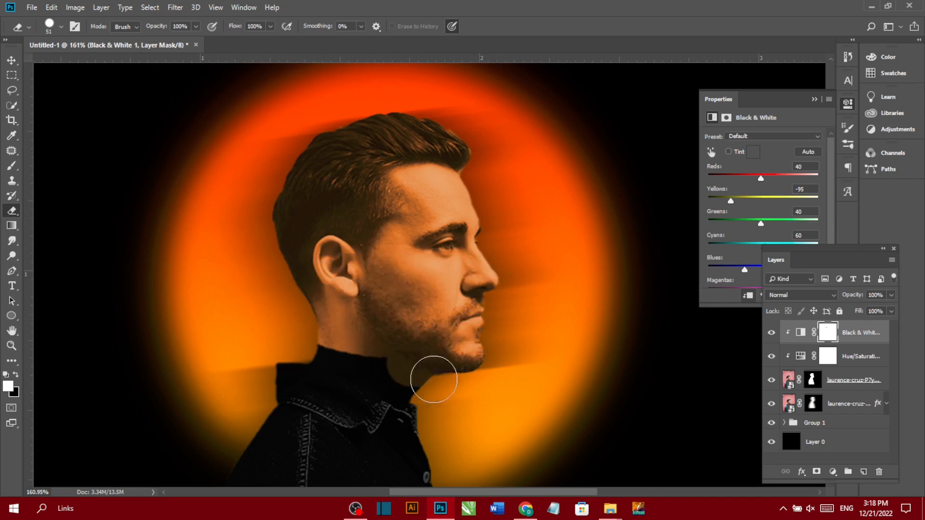
Step: Clean up the Black & White mask along the neck and shirt collar with a smaller 18 px eraser
scroll(365, 431, "up", 5)
scroll(365, 431, "up", 2)
mouse_move(373, 289)
left_mouse_down()
mouse_move(324, 251)
mouse_move(275, 240)
mouse_move(333, 267)
mouse_move(266, 232)
mouse_move(365, 283)
mouse_move(343, 264)
mouse_move(324, 268)
mouse_move(291, 240)
mouse_move(274, 242)
left_mouse_up()
scroll(429, 227, "up", 1)
right_click(429, 227)
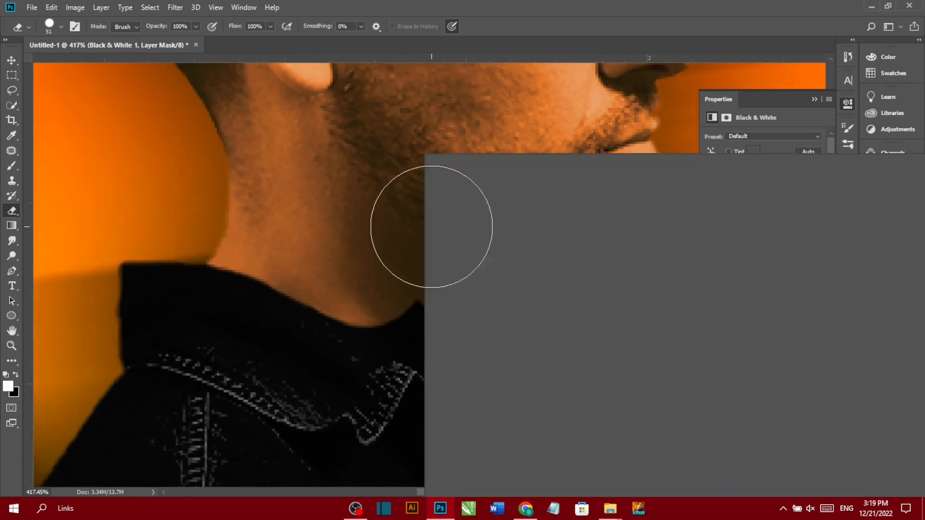
left_click(366, 248)
scroll(394, 375, "up", 2)
scroll(393, 373, "down", 2)
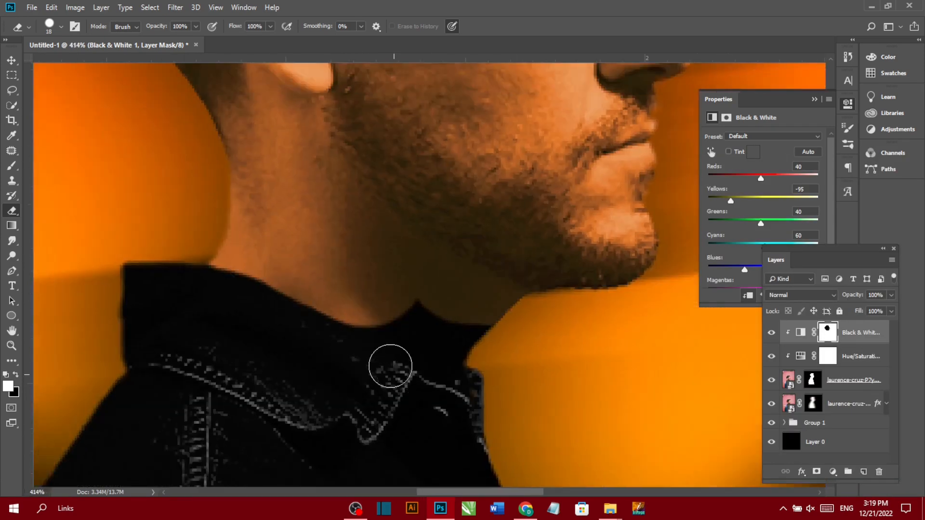
mouse_move(364, 311)
left_mouse_down()
mouse_move(438, 311)
mouse_move(470, 327)
mouse_move(463, 347)
mouse_move(449, 351)
mouse_move(353, 309)
mouse_move(385, 331)
mouse_move(310, 289)
mouse_move(341, 280)
mouse_move(315, 286)
mouse_move(295, 270)
mouse_move(430, 321)
mouse_move(442, 360)
mouse_move(430, 347)
mouse_move(440, 359)
mouse_move(439, 343)
mouse_move(426, 349)
mouse_move(369, 317)
left_mouse_up()
key("ctrl+0")
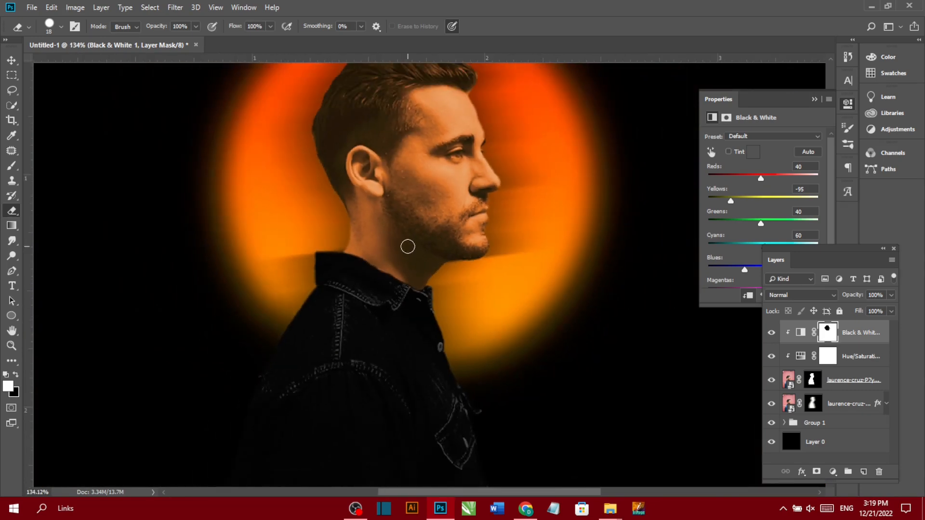
scroll(408, 247, "down", 5)
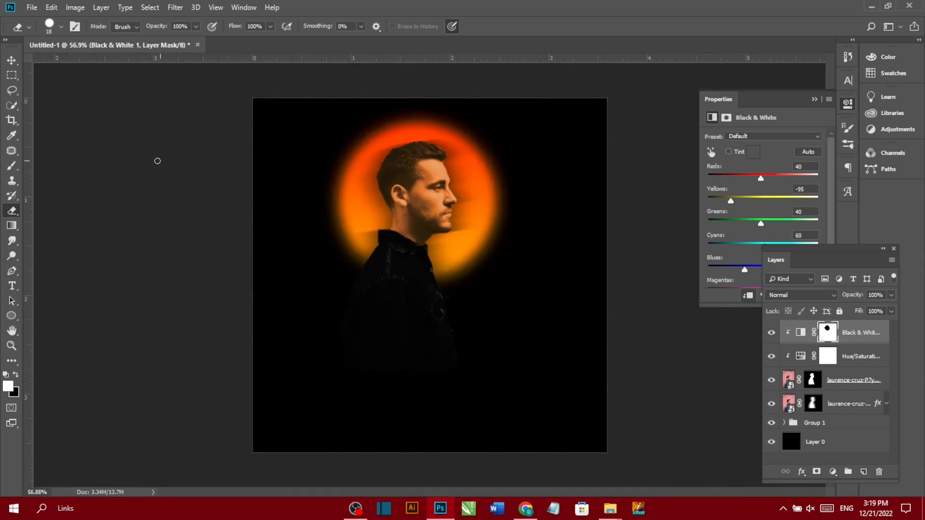
Step: Group both photo layers together with the Hue/Saturation and Black & White adjustment layers
left_click(12, 61)
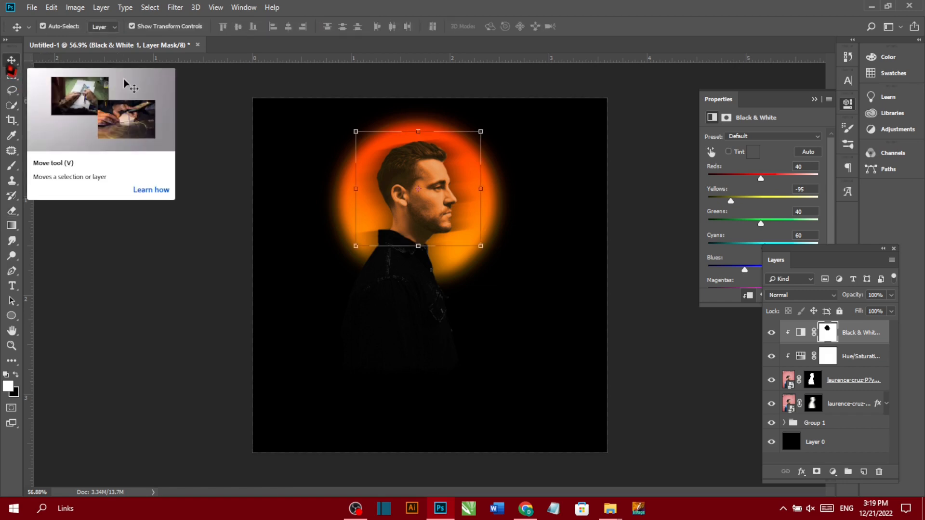
left_click(857, 380)
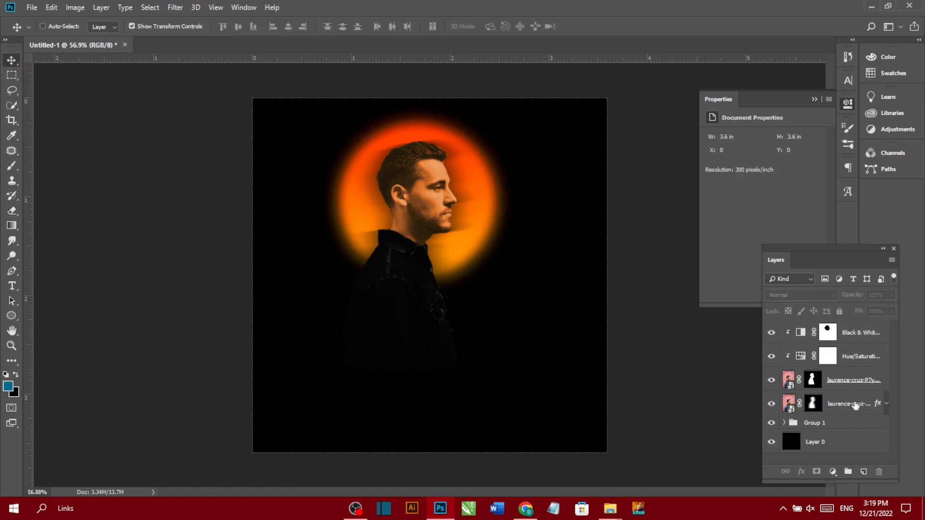
left_click(855, 328, "ctrl")
key("ctrl+g")
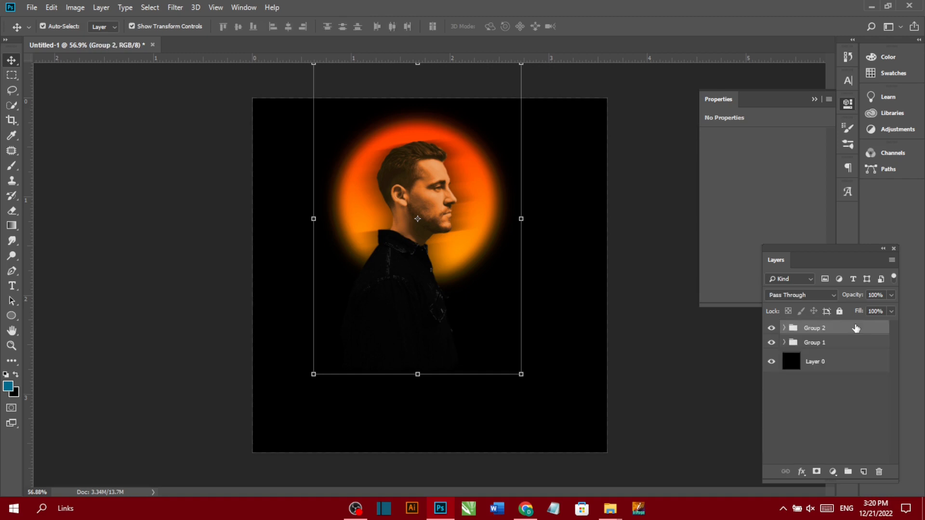
Step: Enlarge Group 1 and Group 2 together to about 115.4% and shift them slightly left to centre them horizontally on the canvas
left_click(817, 344, "ctrl")
left_click(521, 375)
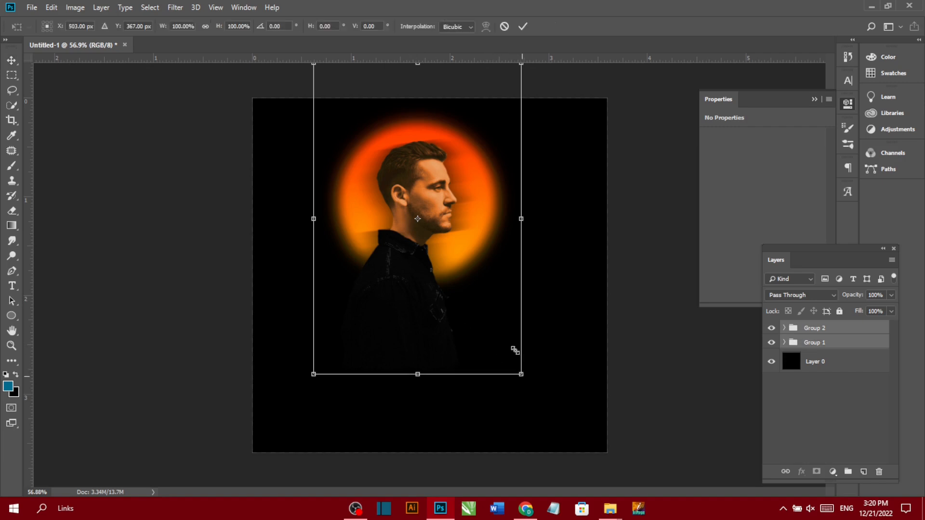
left_click_drag(521, 375, 553, 422)
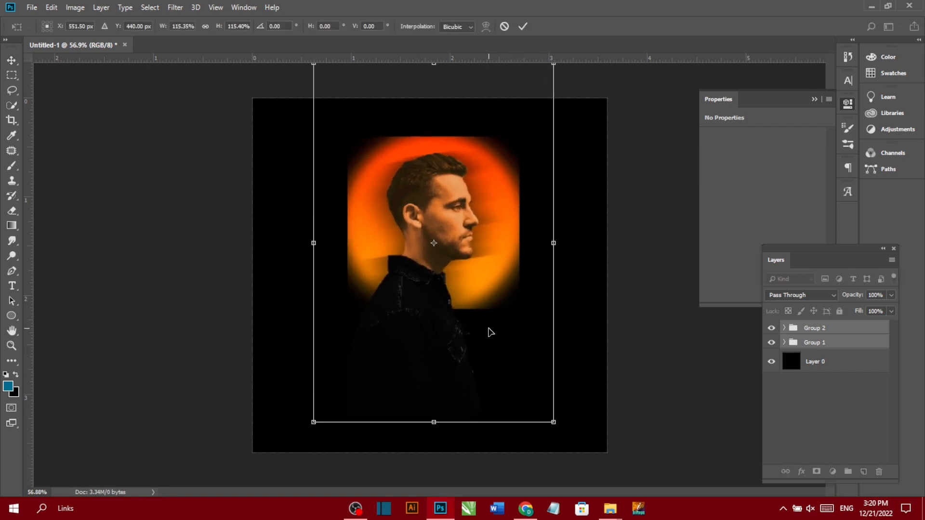
left_click_drag(489, 332, 479, 329)
key("Return")
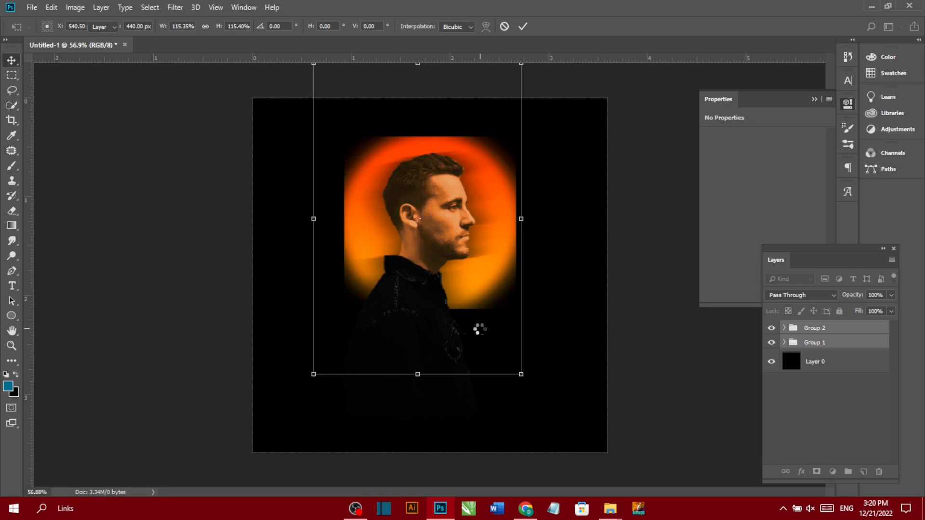
left_click(641, 215)
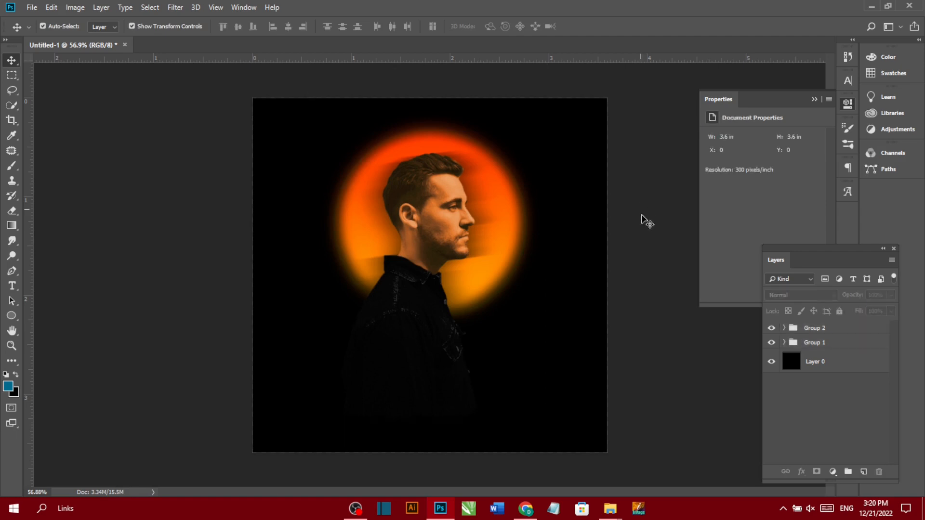
Step: Add an empty layer above Group 2 and set up the Pow 7 brush from Free Powder Photoshop Brushes 18 at 1000 px
left_click(806, 325)
left_click(863, 472)
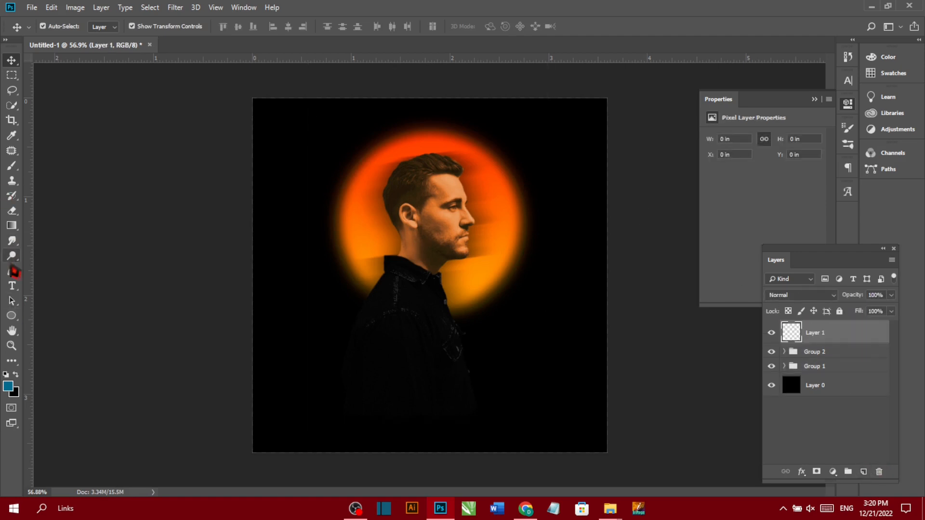
left_click(13, 170)
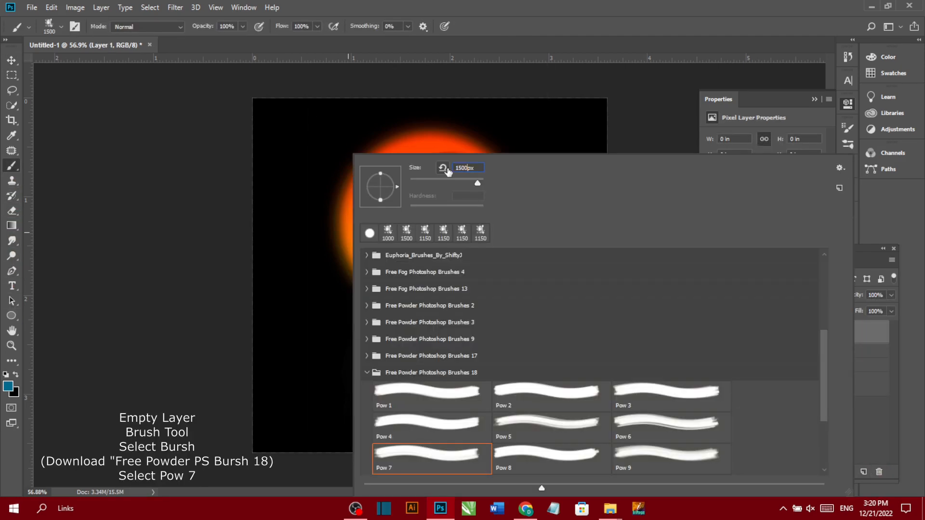
key("Return")
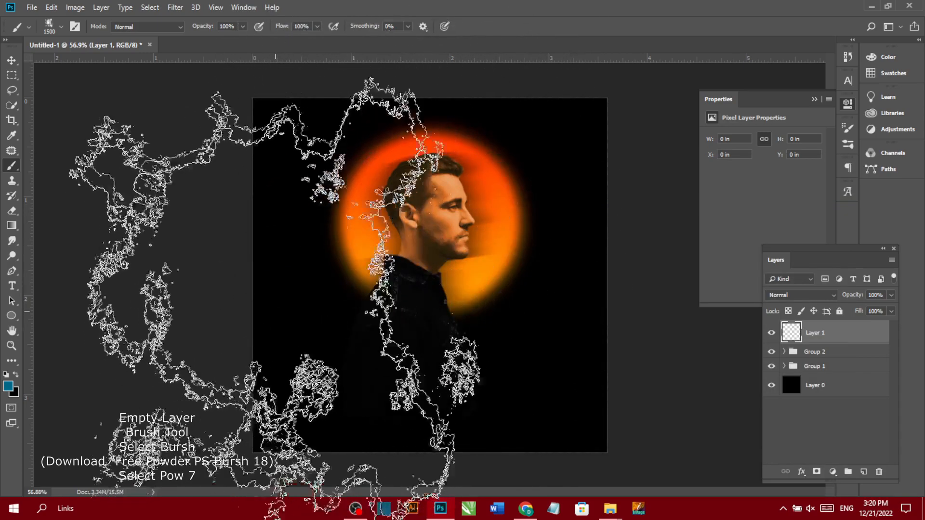
right_click(504, 191)
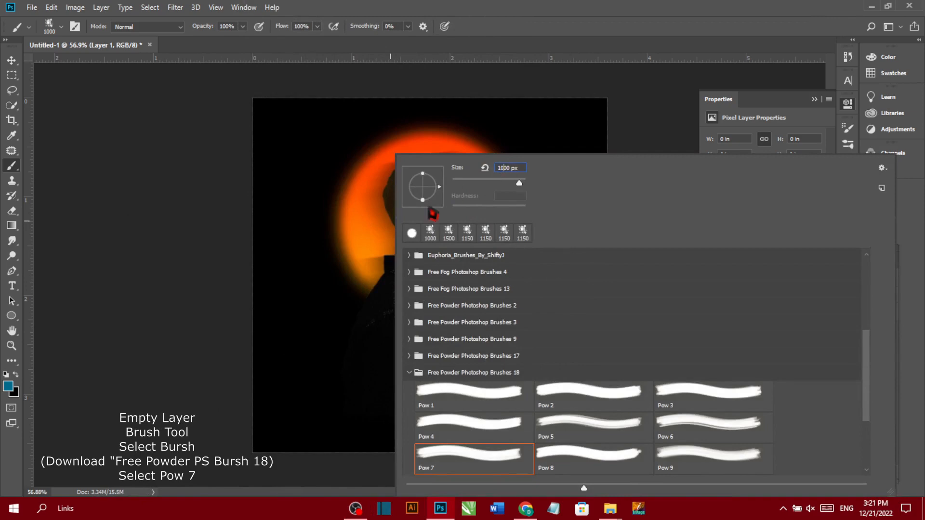
key("Return")
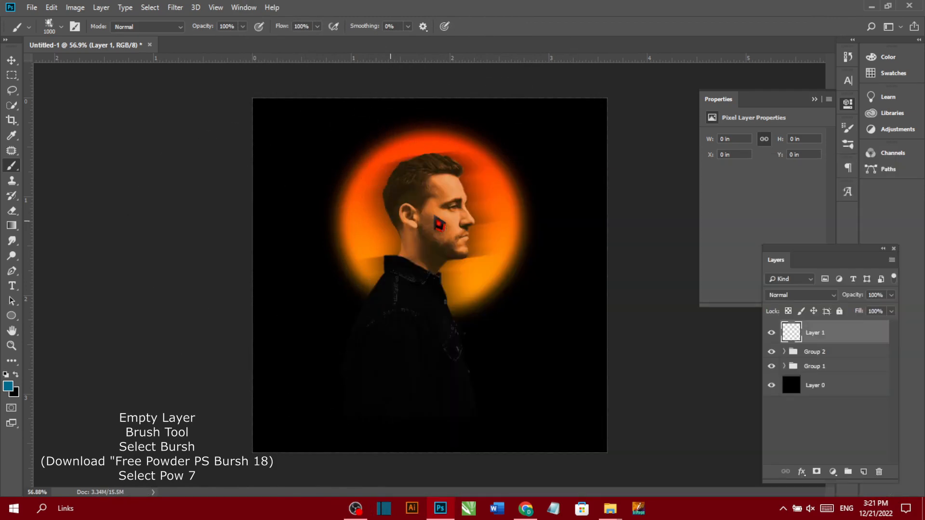
Step: Set the background color to a dark orange, #99410d, based on the glowing circle's color
left_click(14, 392)
left_click(488, 193)
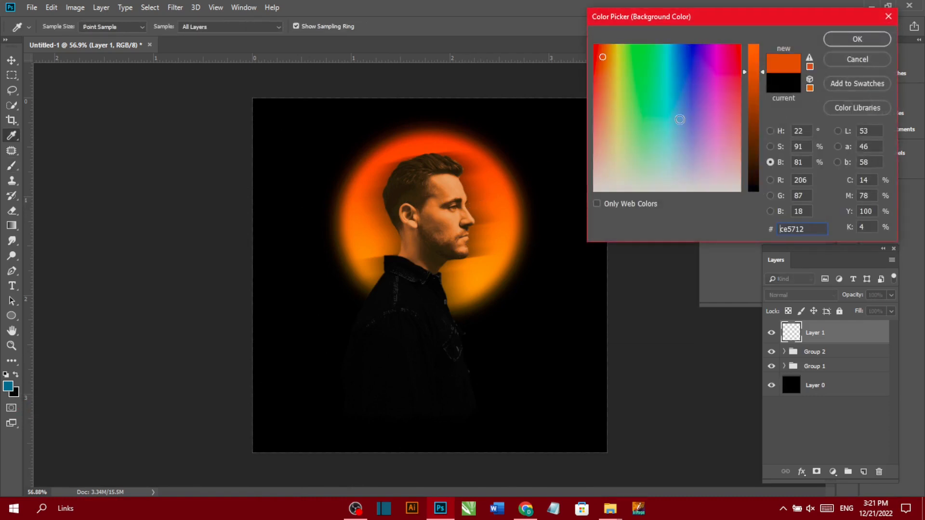
left_click(753, 103)
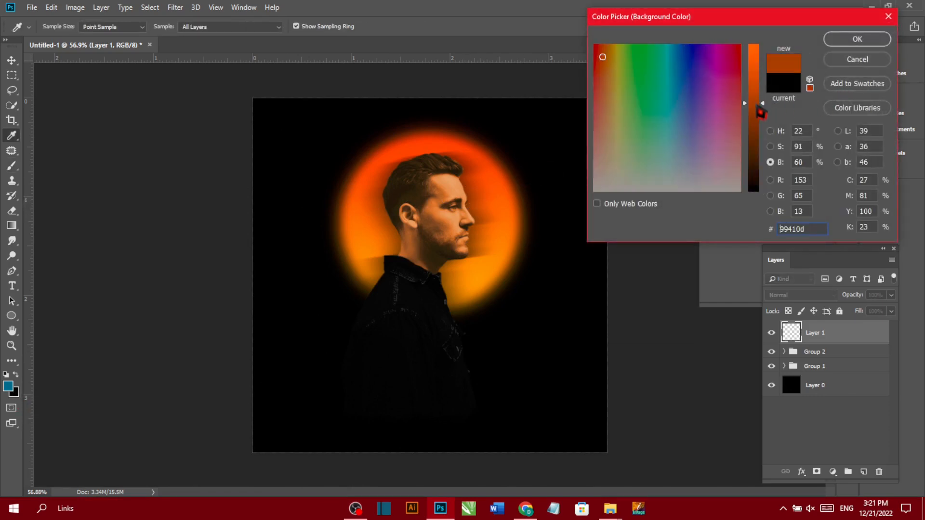
left_click(856, 39)
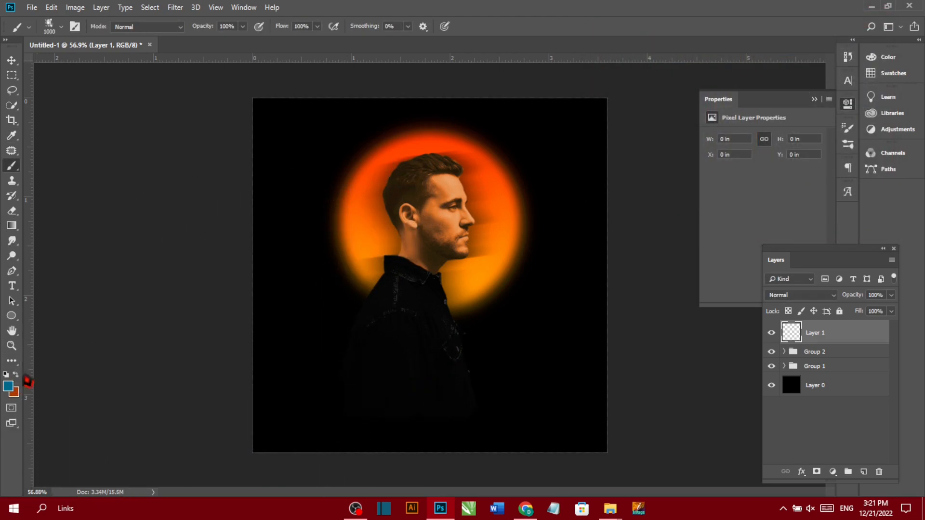
Step: Paint dark orange powder clouds on Layer 1 along the canvas's left edge, its lower-left area and its upper-right corner
left_click(221, 340)
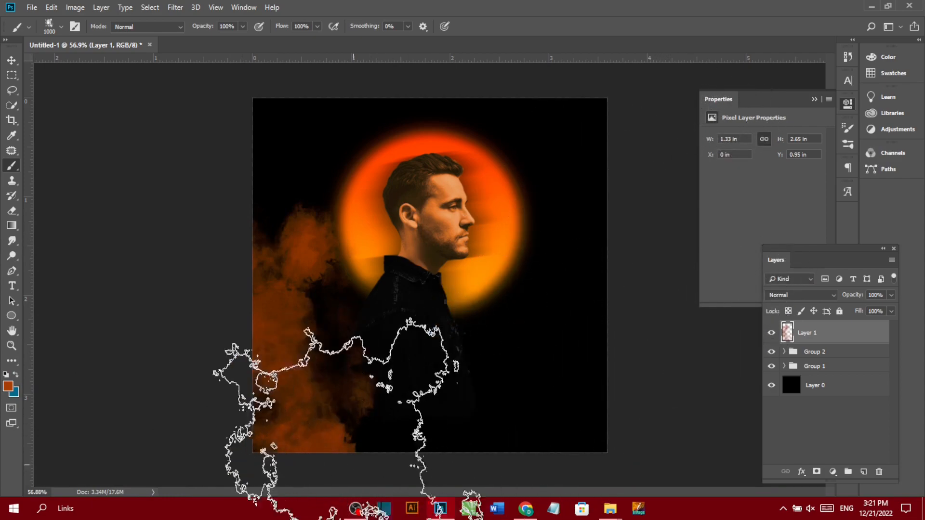
scroll(355, 467, "down", 2)
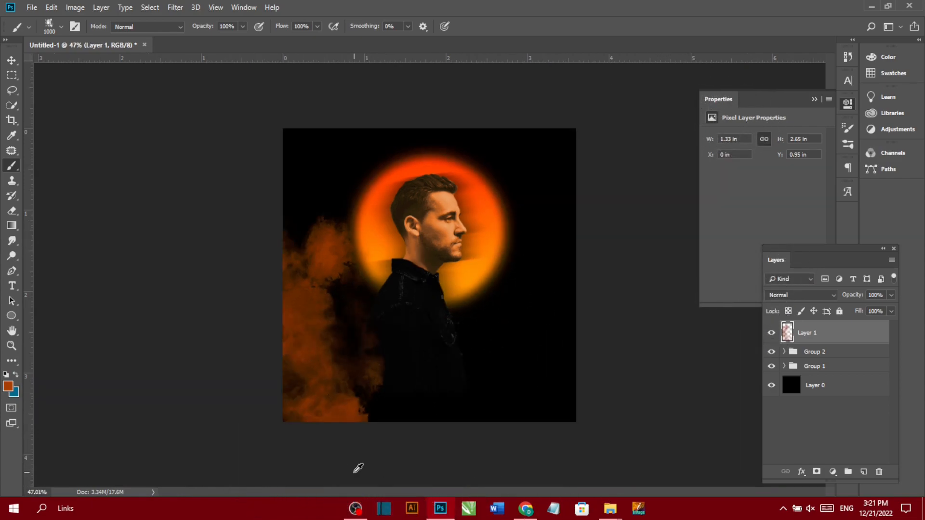
left_click(350, 465)
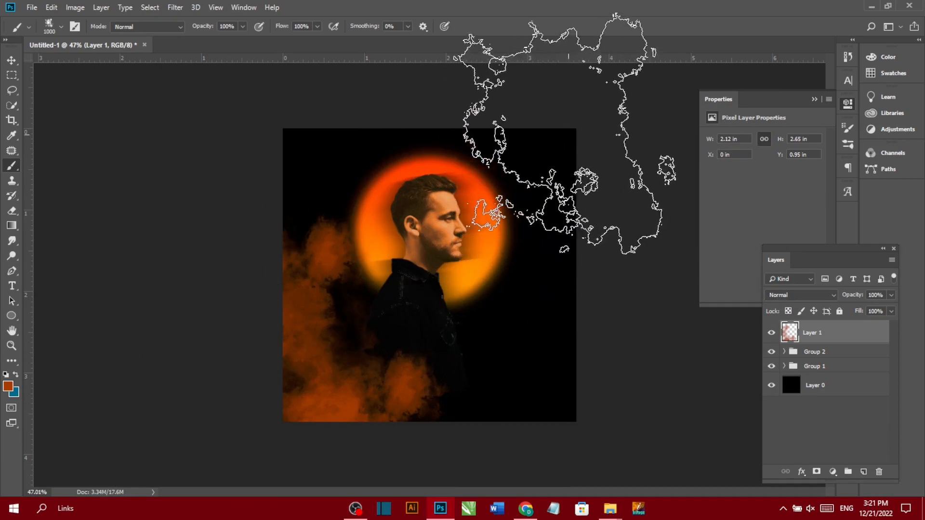
left_click(600, 161)
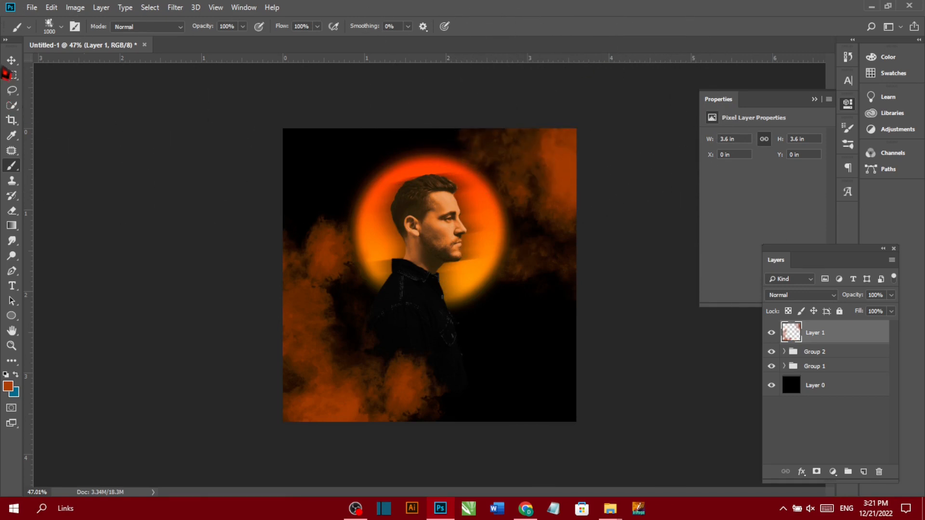
left_click(11, 60)
left_click(127, 197)
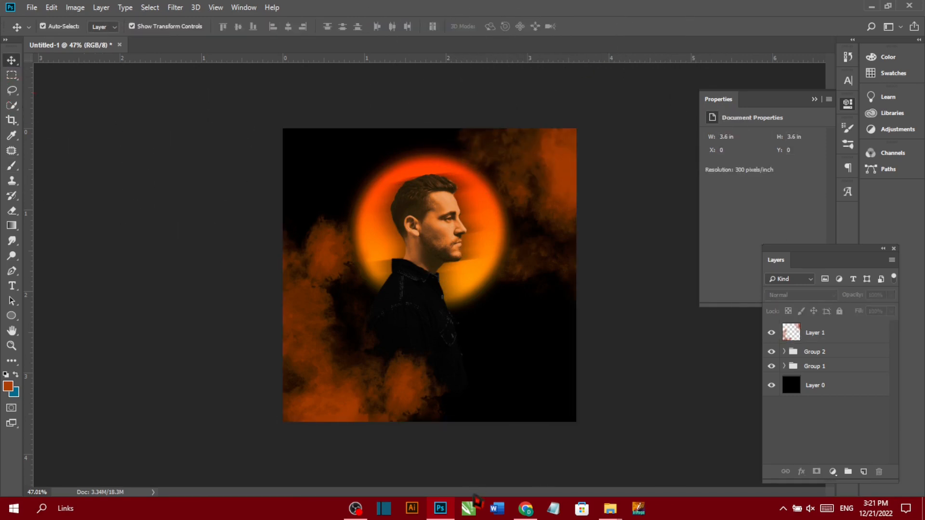
Step: Place sky-light.png directly above Group 1, sized to about 1.6 in wide, in the lower-right area of the canvas
scroll(497, 450, "up", 3)
scroll(552, 422, "down", 1)
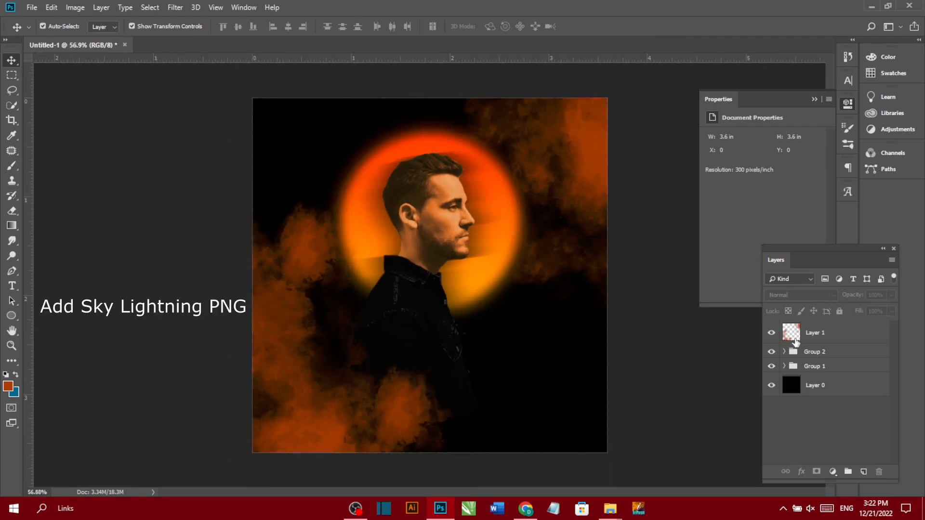
left_click(803, 366)
left_click(610, 508)
left_click(670, 450)
left_click_drag(257, 152, 599, 425)
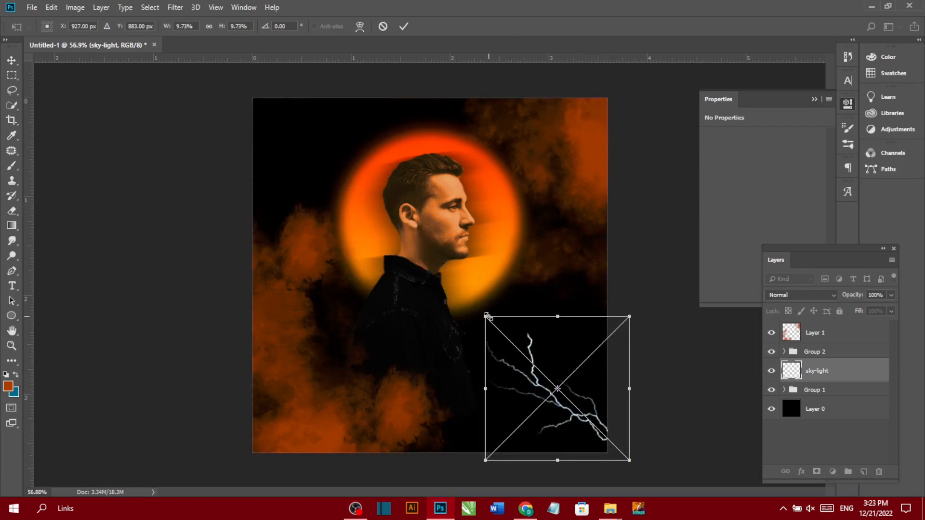
left_click_drag(487, 316, 453, 284)
key("Return")
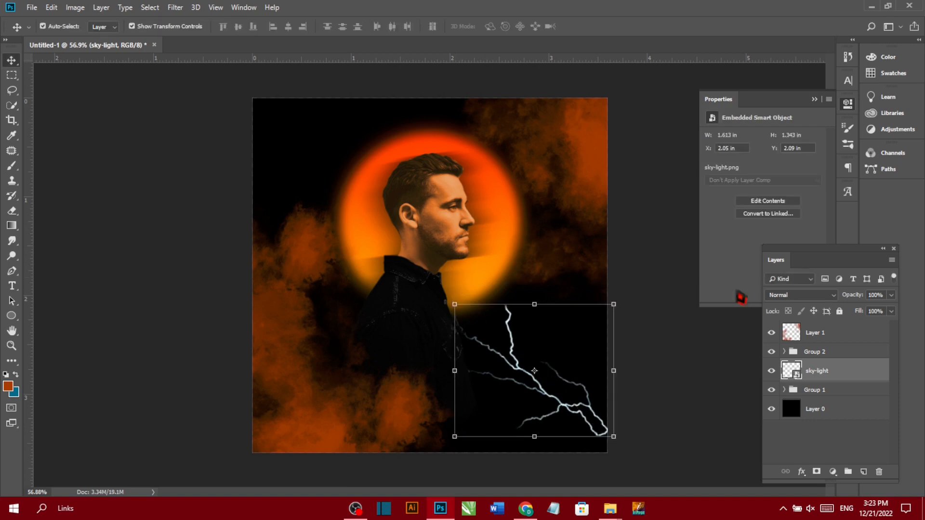
Step: Reduce the sky-light layer's opacity to 39%
mouse_move(855, 294)
left_click_drag(855, 294, 828, 299)
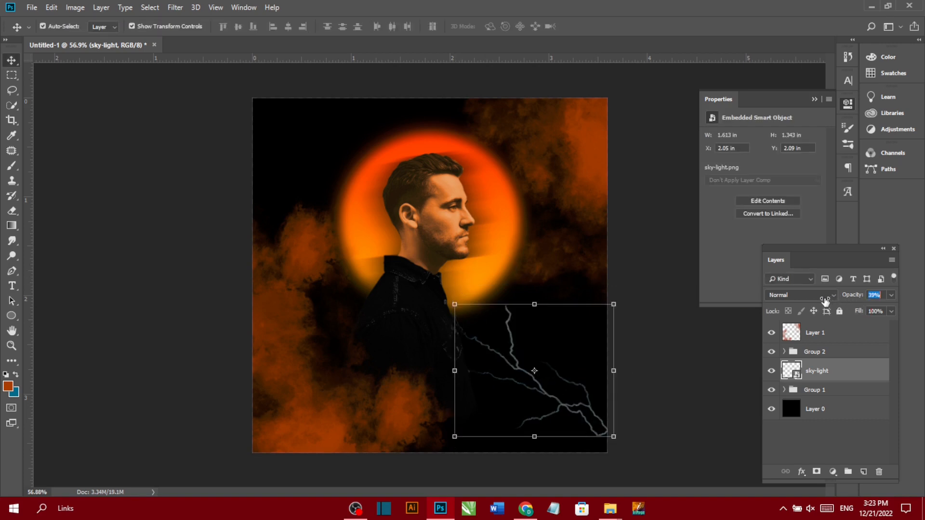
Step: Move the sky-light layer below Group 1 and duplicate it
left_click_drag(840, 372, 853, 400)
key("ctrl+j")
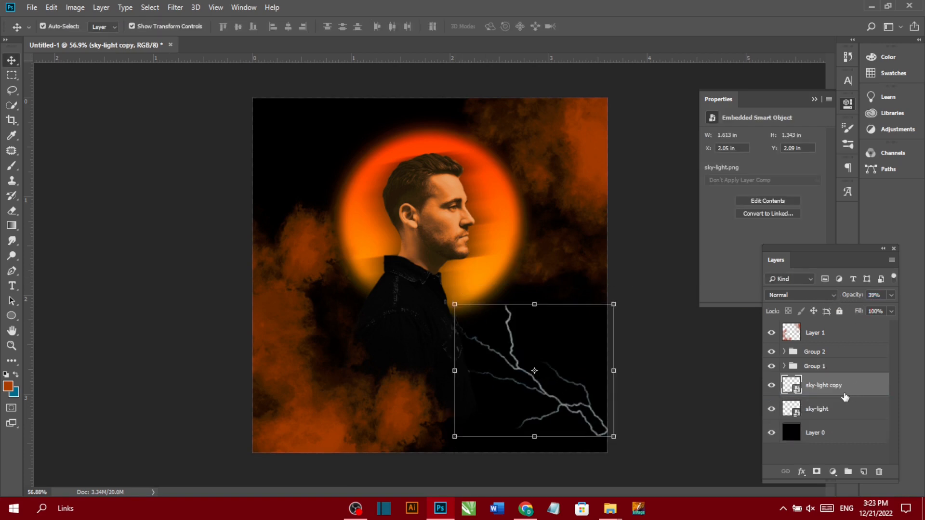
Step: Place the sky-light copy in the canvas's upper-left corner, flipped both horizontally and vertically
left_click(614, 437)
left_click_drag(587, 394, 366, 196)
right_click(367, 195)
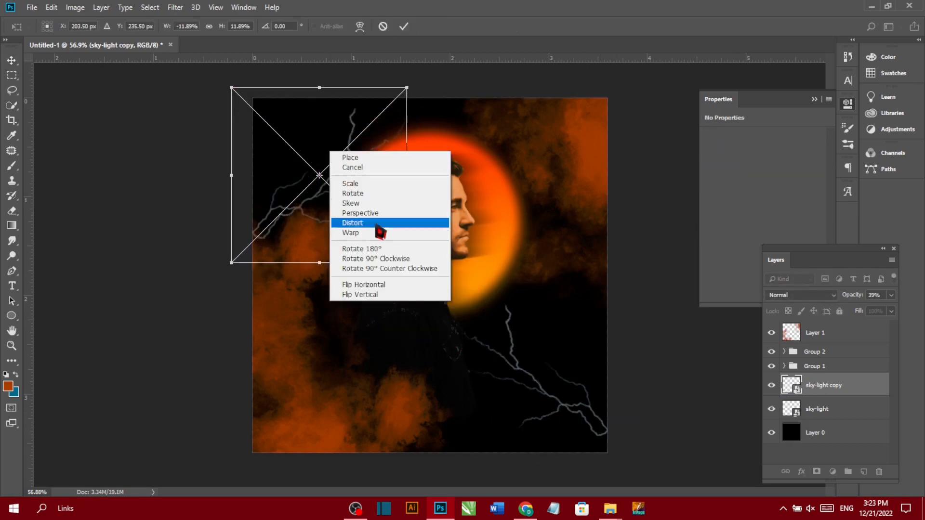
left_click(399, 292)
left_click_drag(314, 153, 296, 133)
key("Return")
left_click(643, 274)
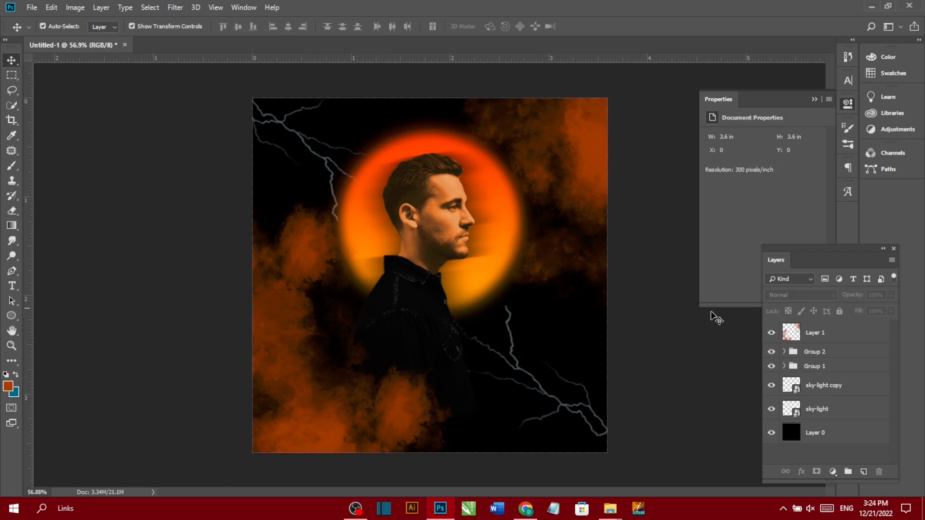
Step: Add a text layer above Layer 1 reading "diamond is forever" across the man's collar
left_click(831, 334)
left_click(863, 473)
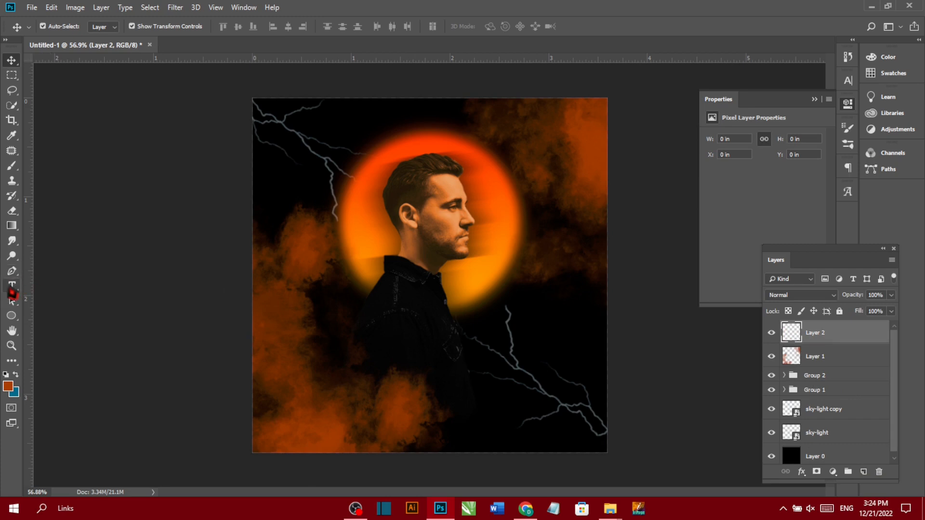
left_click(13, 286)
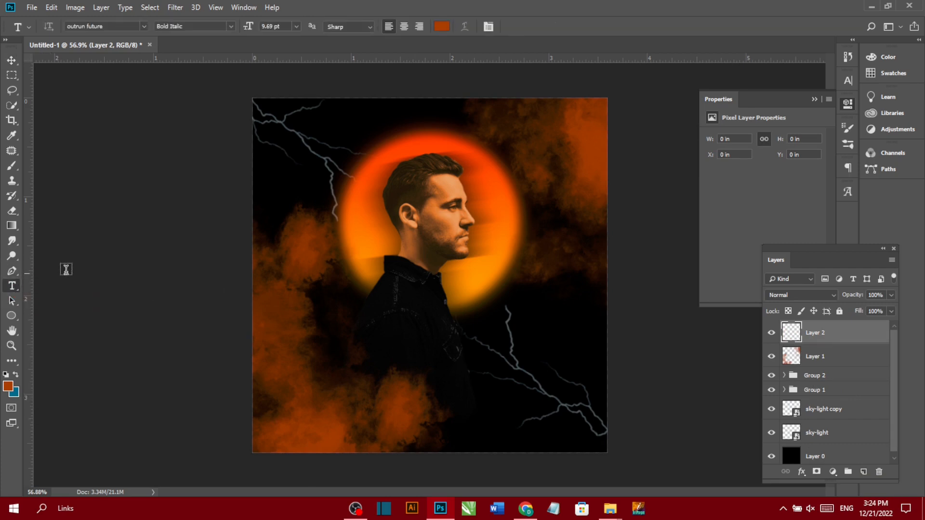
left_click(297, 270)
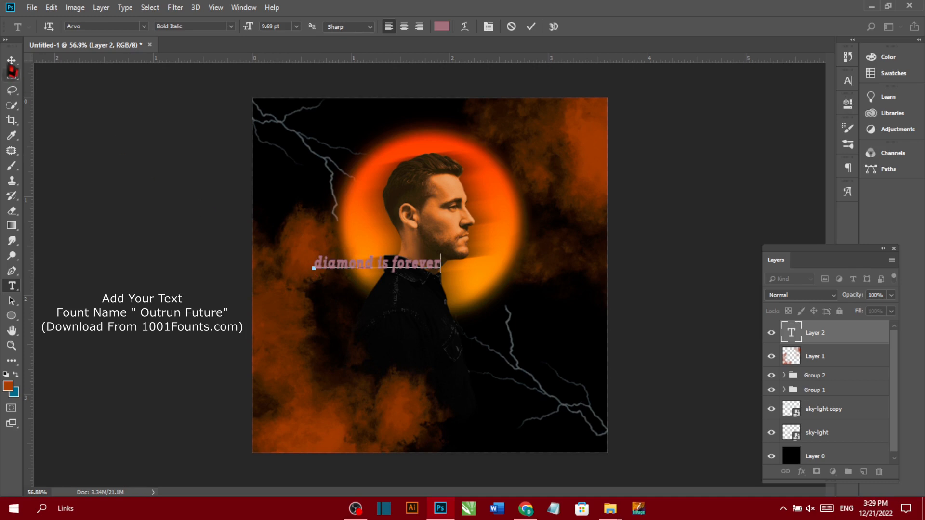
left_click(12, 61)
Step: Set the text to all caps and color it with an orange sampled from the glowing circle
left_click(848, 81)
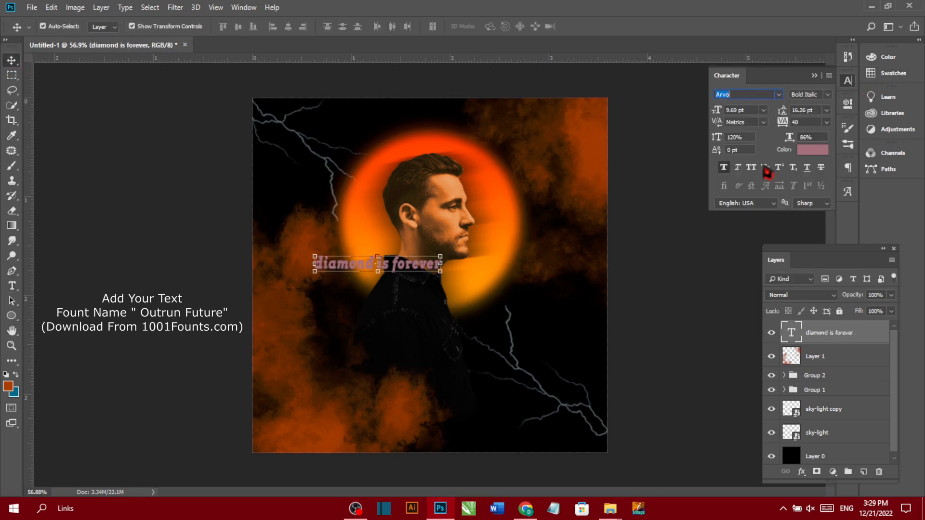
left_click(751, 167)
left_click(812, 149)
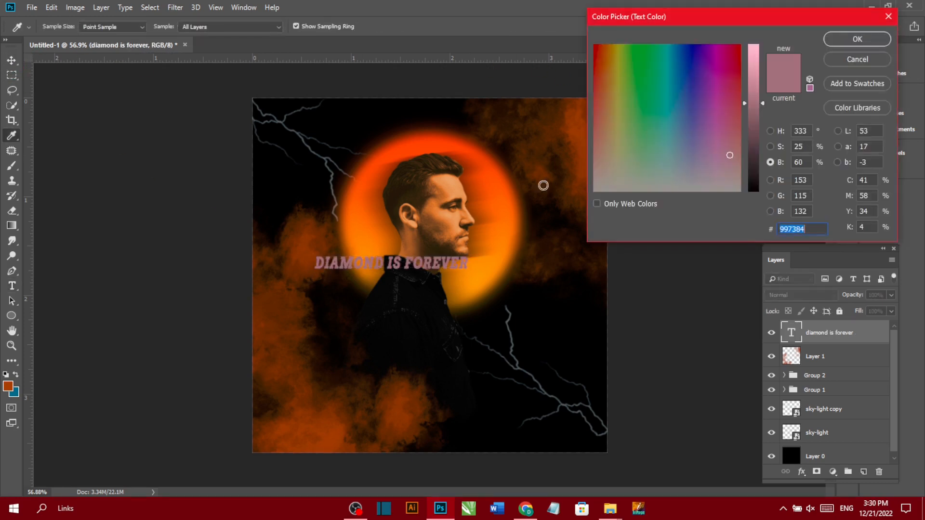
left_click(496, 196)
left_click(874, 43)
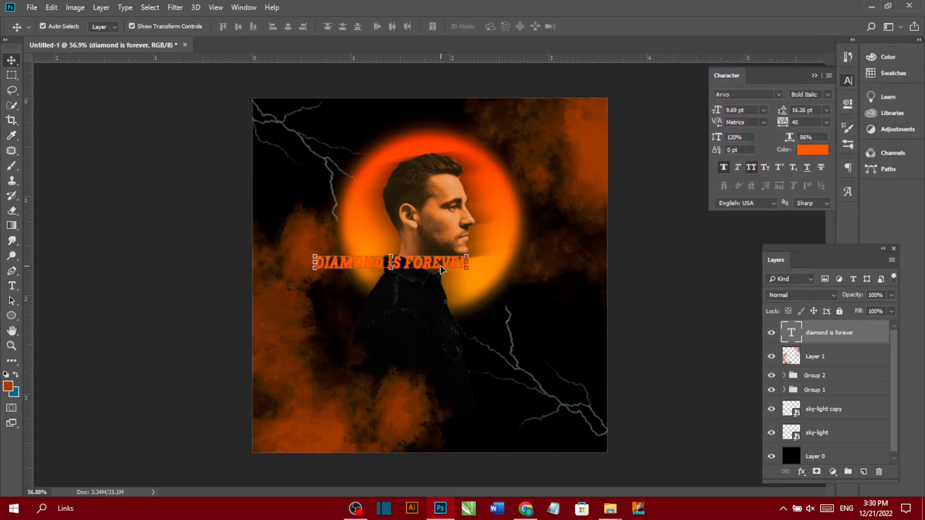
Step: Shorten the text to DIAMOND and enlarge it to about 30.5 pt
left_click(12, 285)
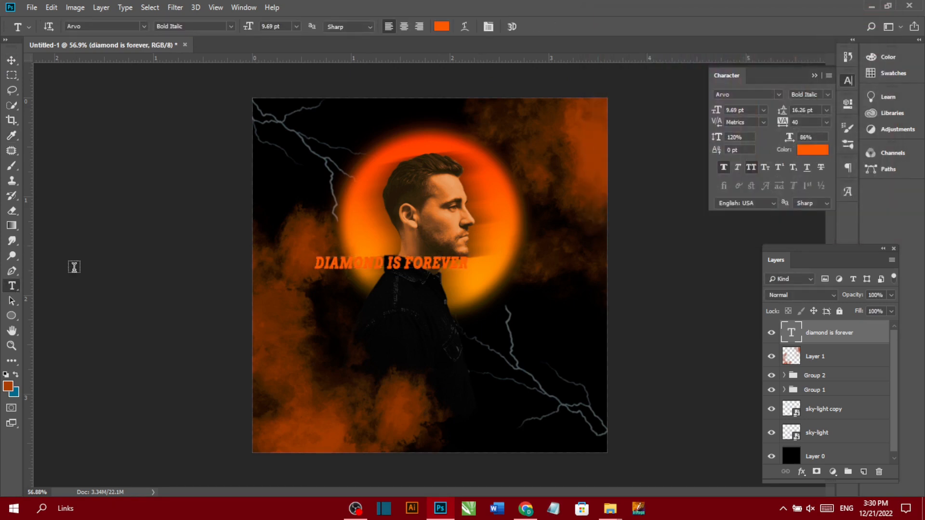
left_click(332, 262)
left_click_drag(384, 263, 481, 268)
key("BackSpace")
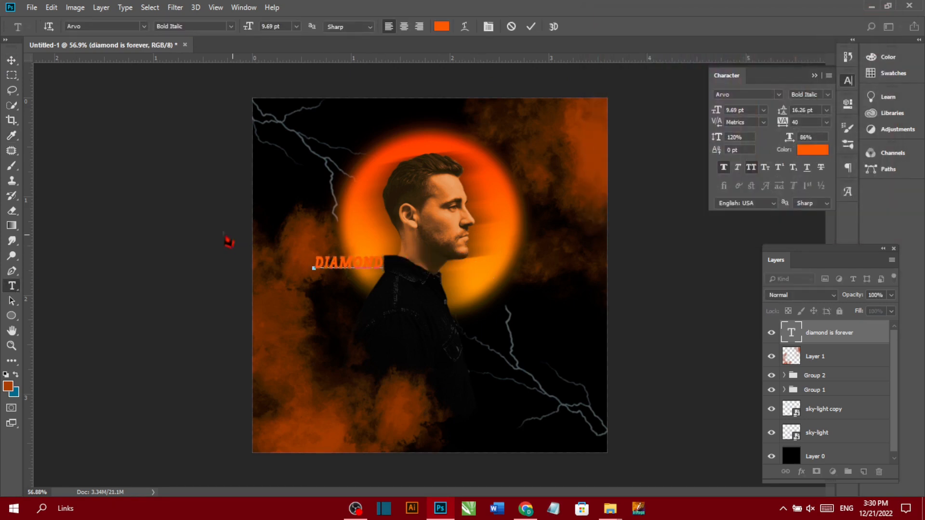
left_click(13, 60)
left_click_drag(383, 271, 513, 372)
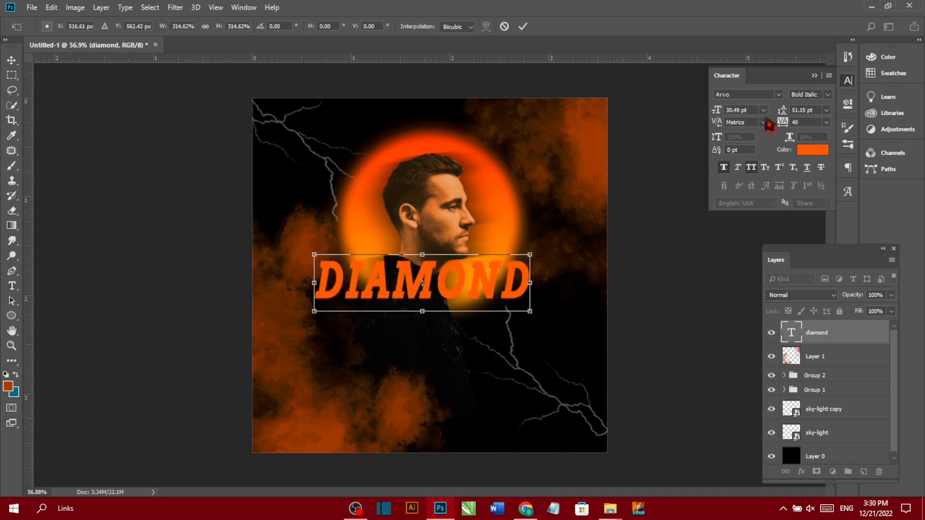
Step: Change the DIAMOND text's font to outrun future and move it down over the man's chest
left_click(779, 96)
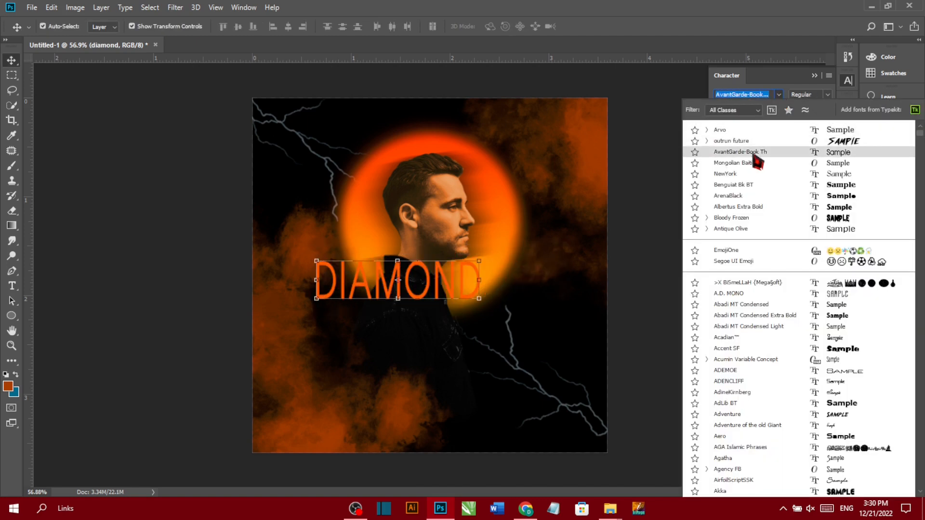
left_click(729, 141)
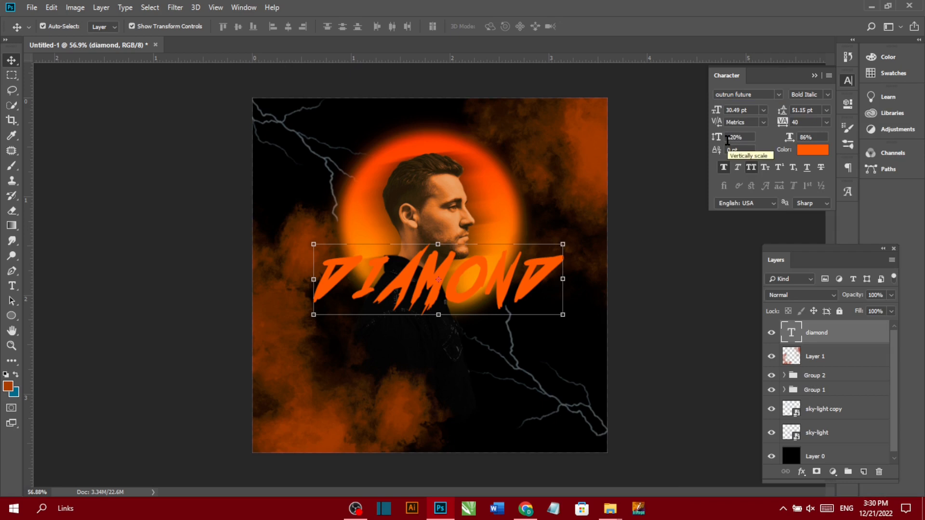
left_click_drag(534, 287, 531, 343)
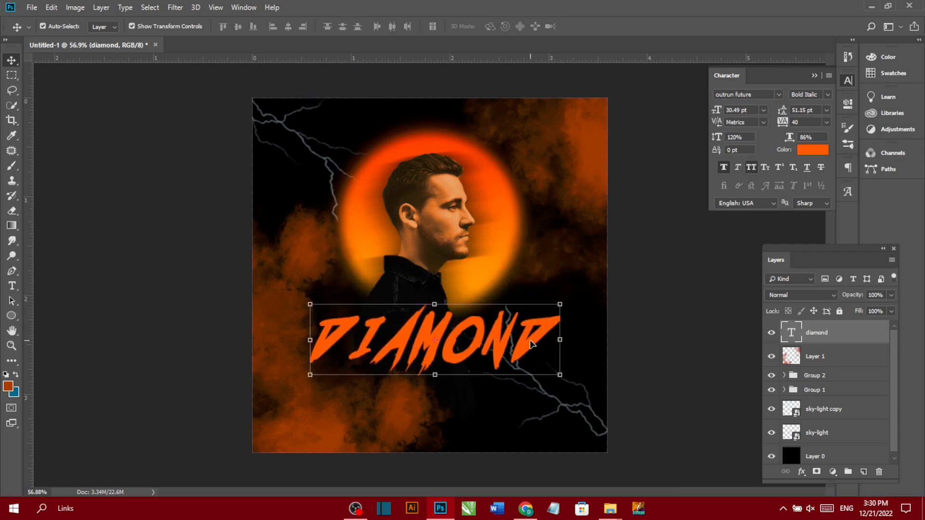
Step: Add a 5 px stroke at Center position and 90% opacity to the DIAMOND text, and move the text up to the man's shoulders
double_click(878, 340)
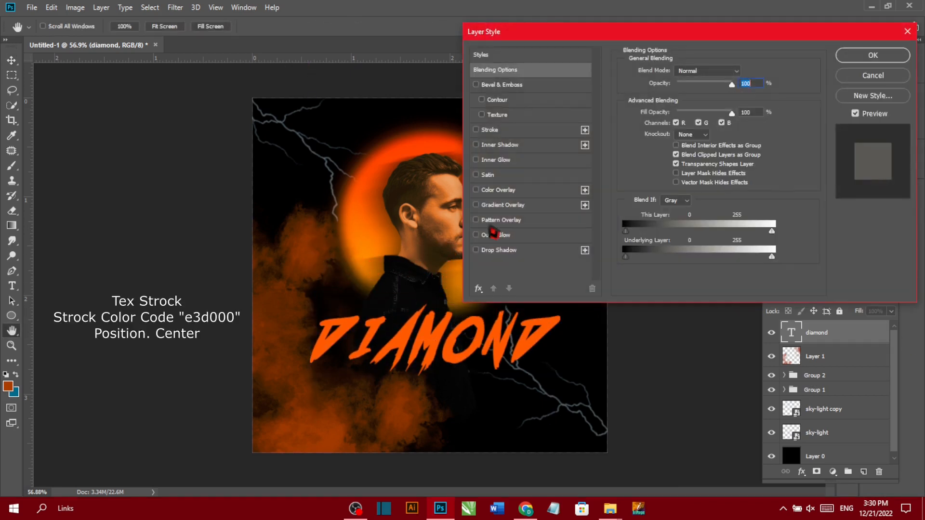
left_click(495, 131)
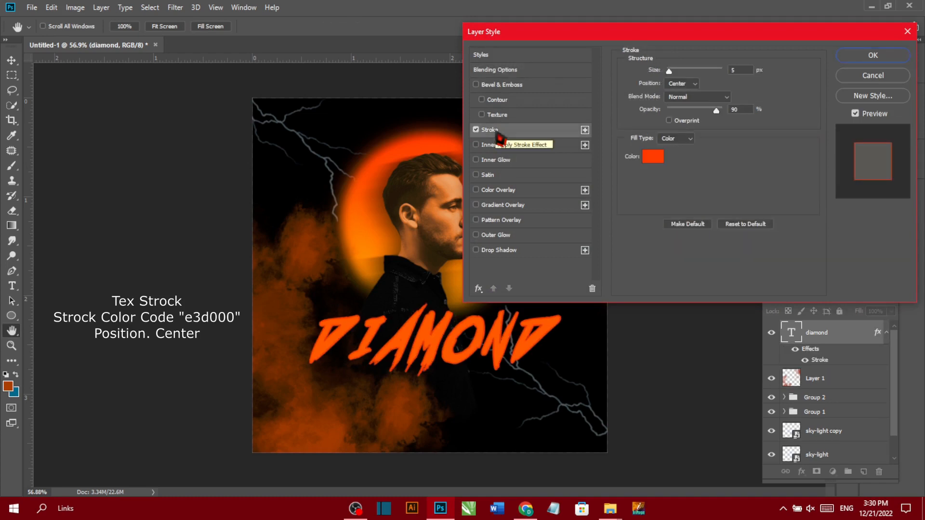
left_click(653, 156)
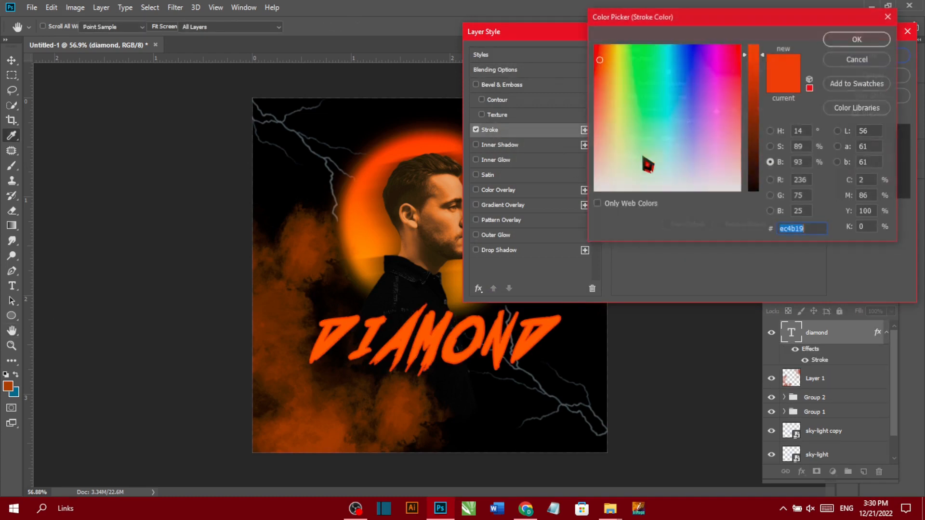
left_click(856, 42)
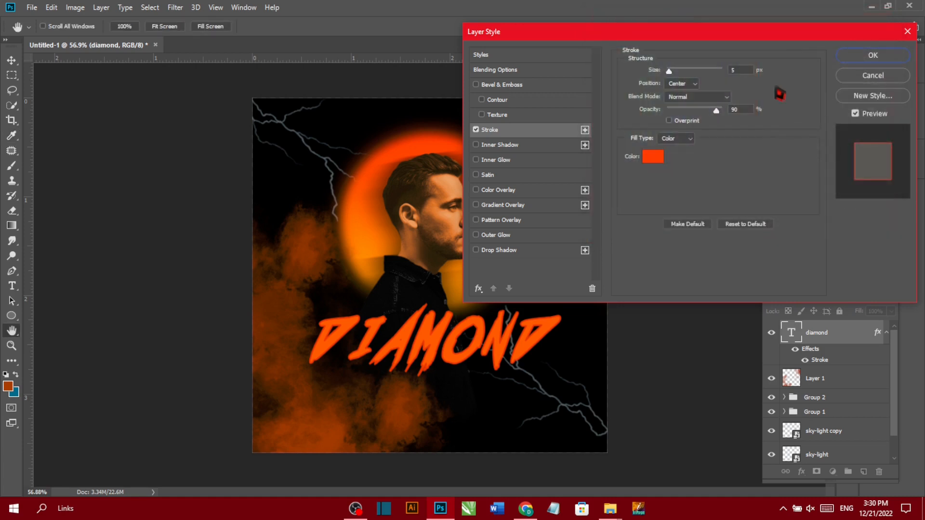
left_click(693, 84)
left_click(693, 113)
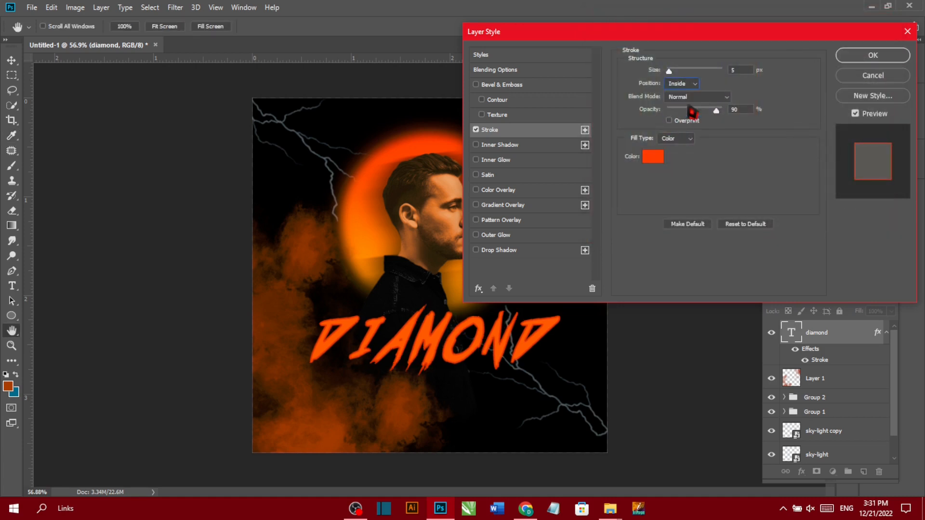
left_click(694, 83)
left_click(686, 119)
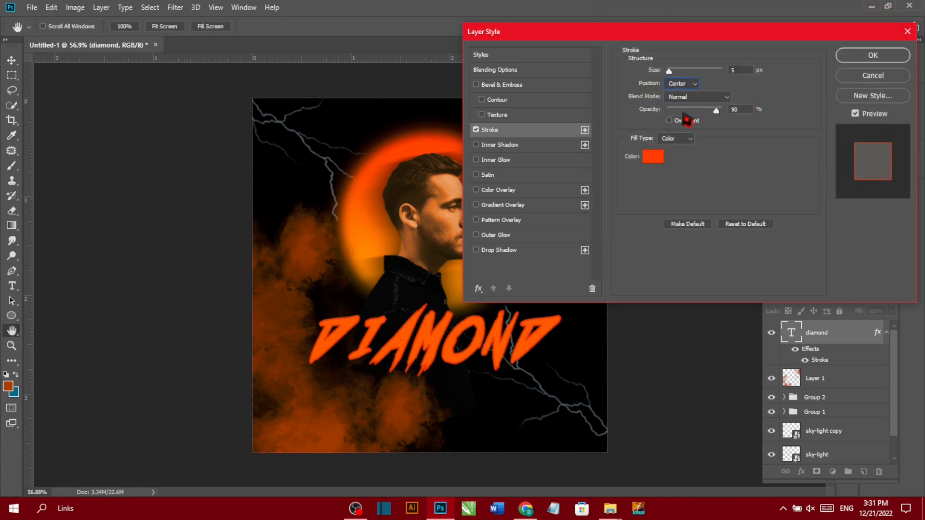
left_click(850, 56)
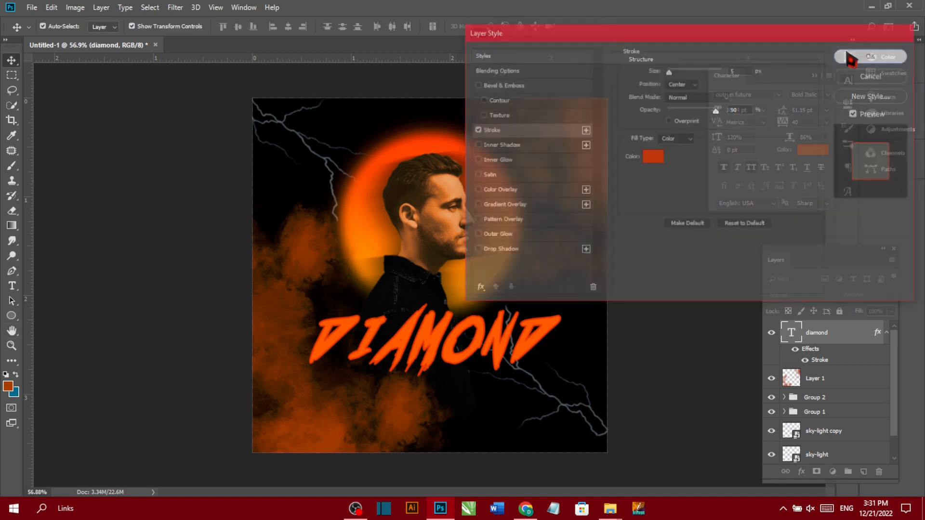
mouse_move(544, 346)
left_mouse_down()
mouse_move(542, 300)
mouse_move(533, 345)
mouse_move(523, 311)
mouse_move(533, 304)
left_mouse_up()
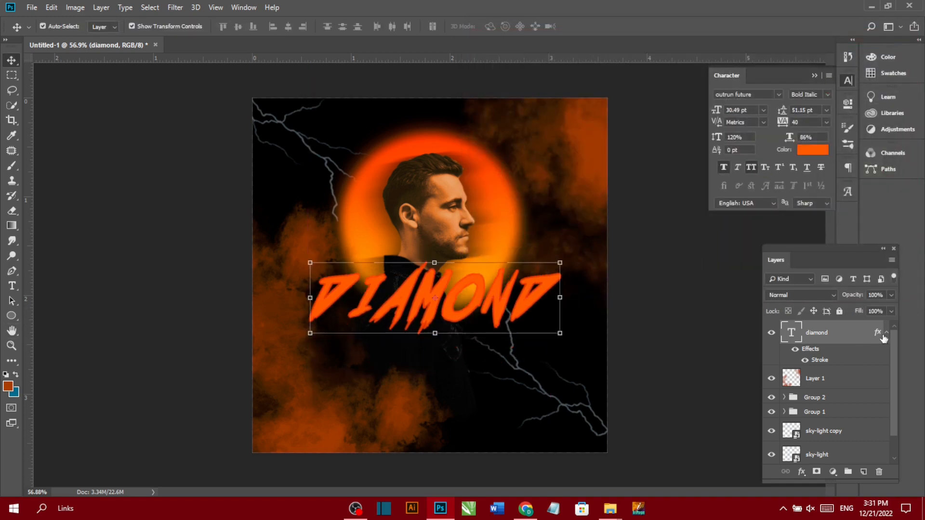
Step: Add a second outrun future text layer above the diamond layer, reading FOREVER
left_click(886, 332)
left_click(863, 472)
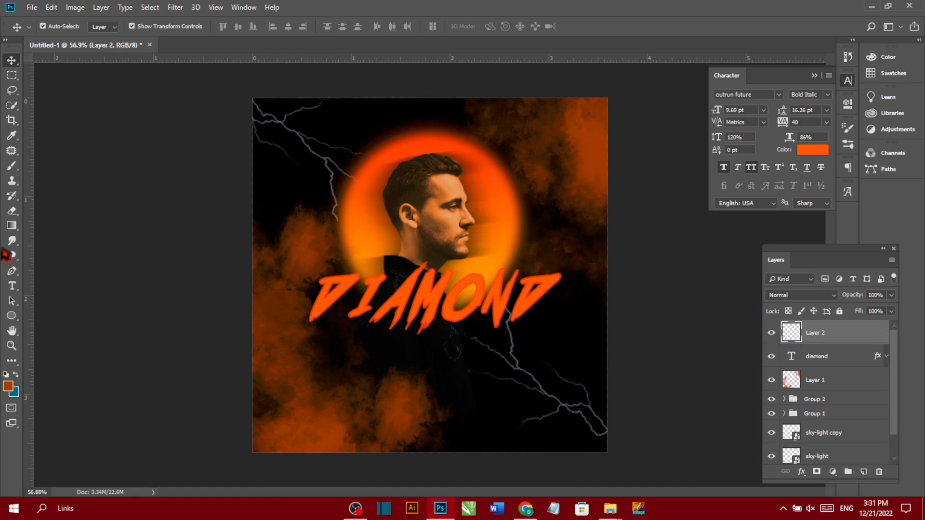
left_click(12, 286)
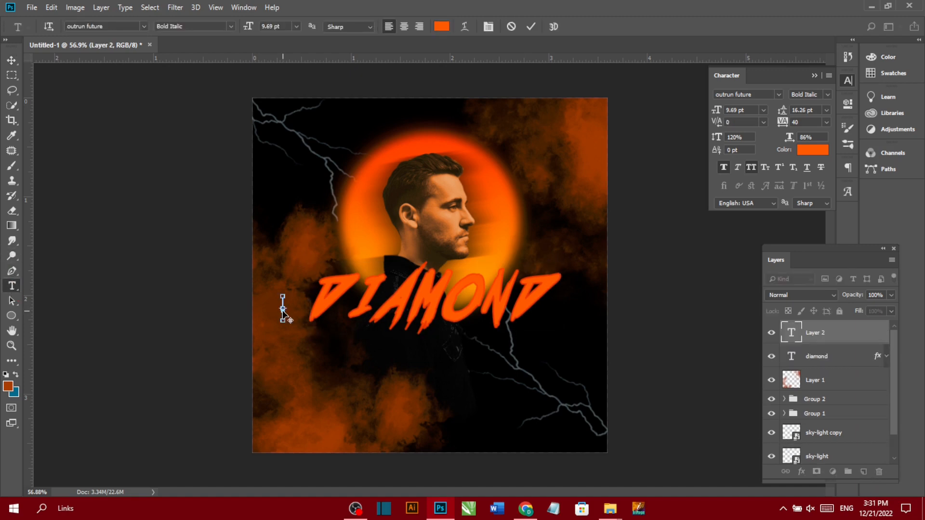
left_click(282, 309)
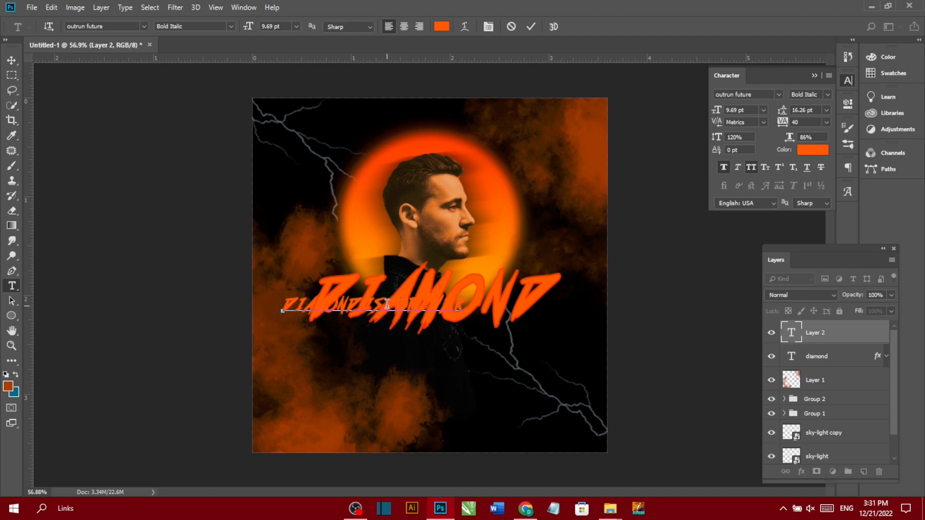
left_click_drag(387, 303, 232, 312)
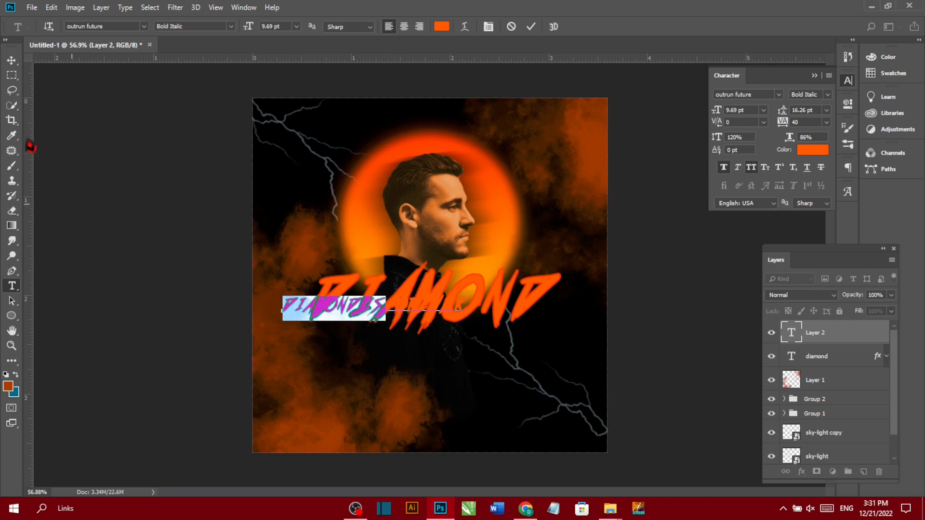
key("BackSpace")
left_click(13, 62)
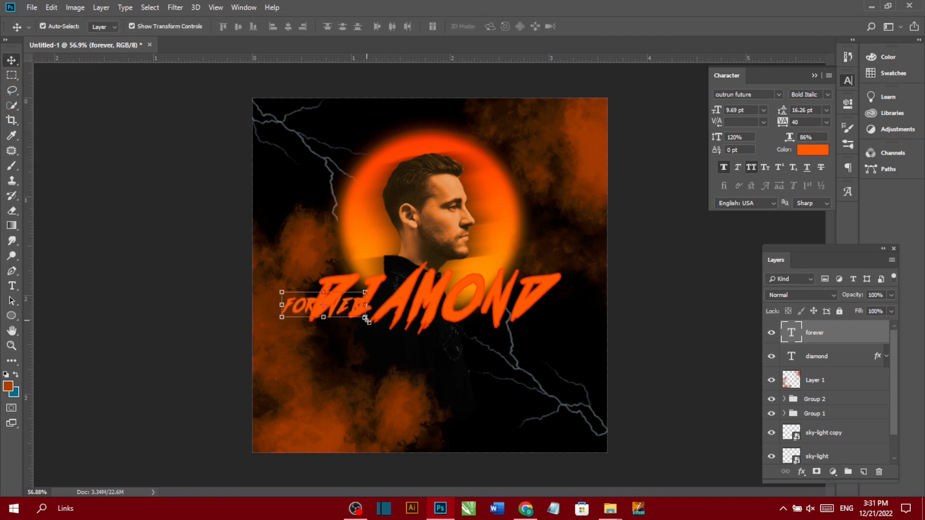
Step: Enlarge the FOREVER text to about 3.1 in wide and place it directly below DIAMOND
left_click_drag(366, 320, 570, 457)
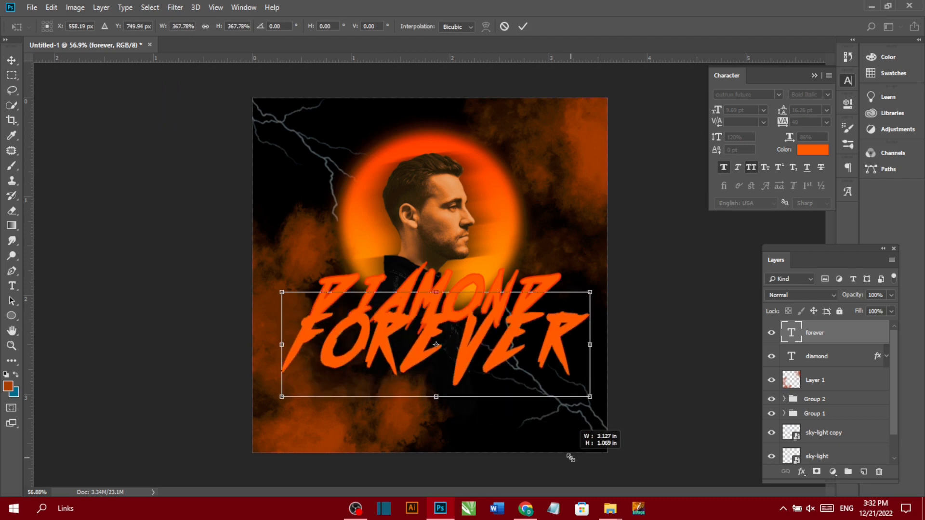
left_click_drag(499, 353, 501, 397)
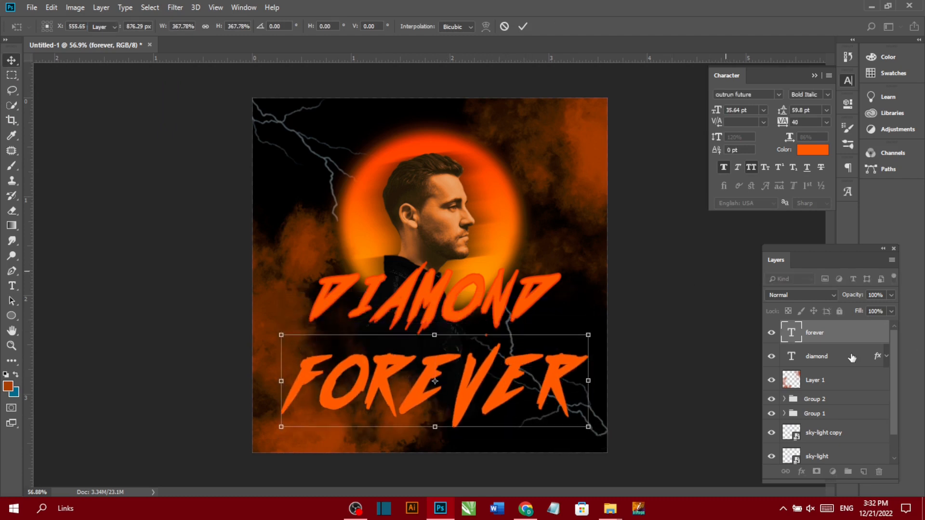
key("Return")
Step: Add a 5 px yellow (#e3d000) stroke to the FOREVER text, at Center position and 90% opacity
double_click(847, 334)
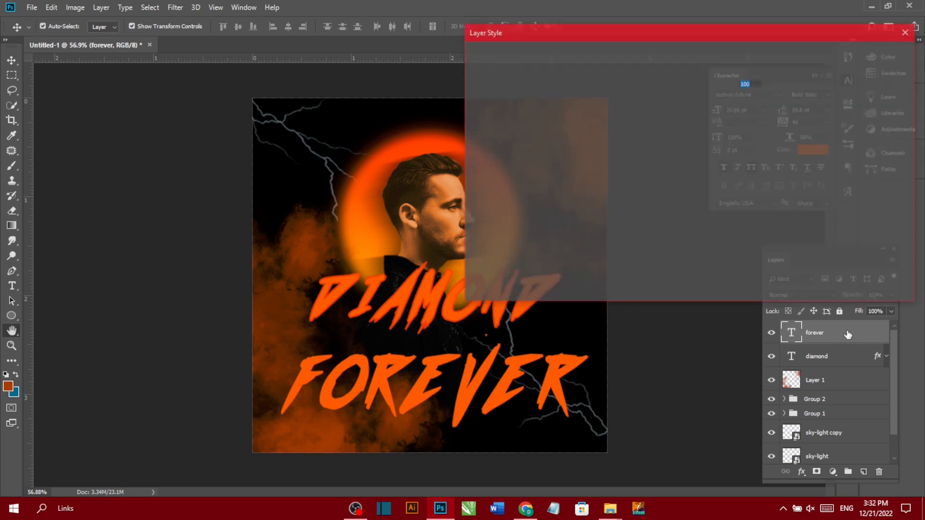
left_click(508, 130)
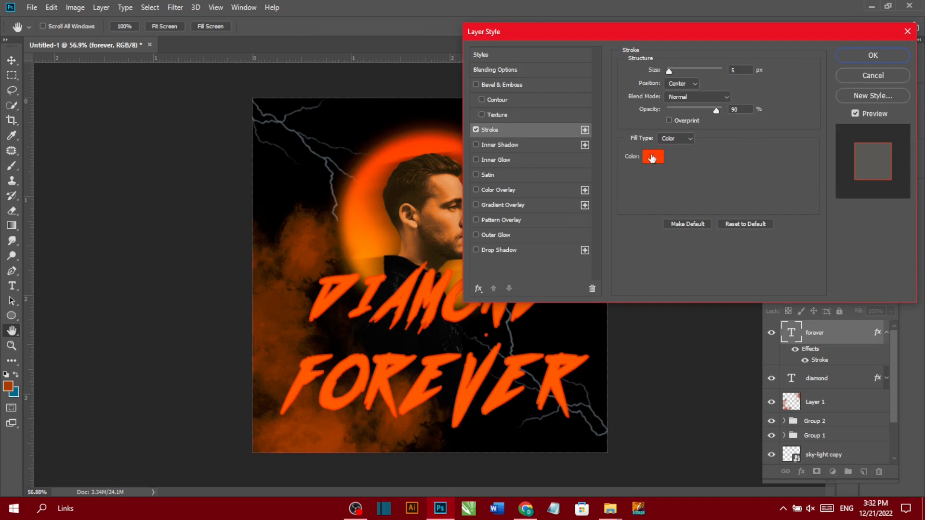
left_click(652, 156)
left_click(389, 244)
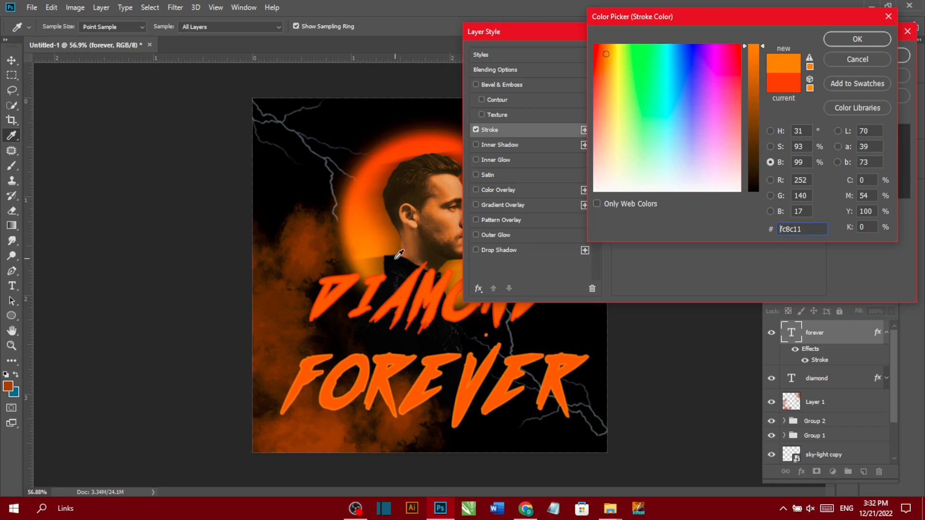
left_click_drag(621, 59, 624, 52)
left_click(616, 60)
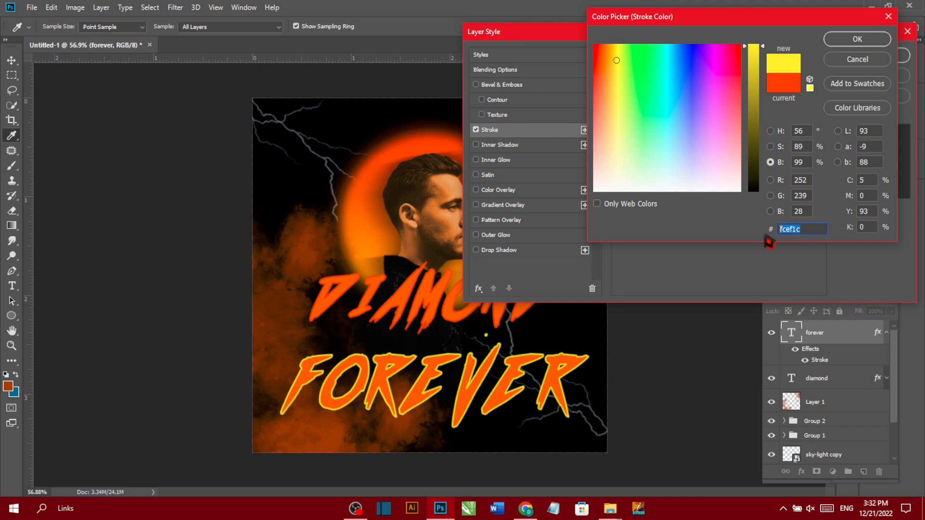
type("ffea00")
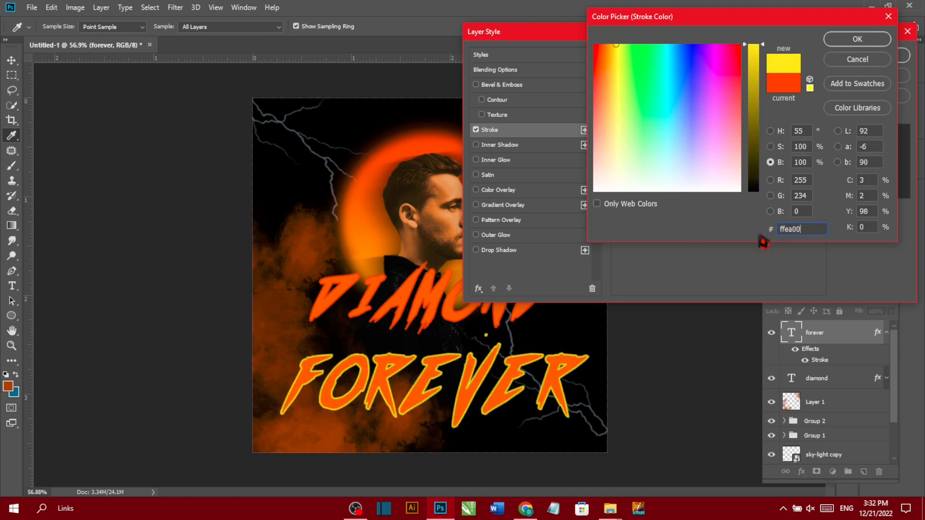
left_click_drag(759, 55, 758, 69)
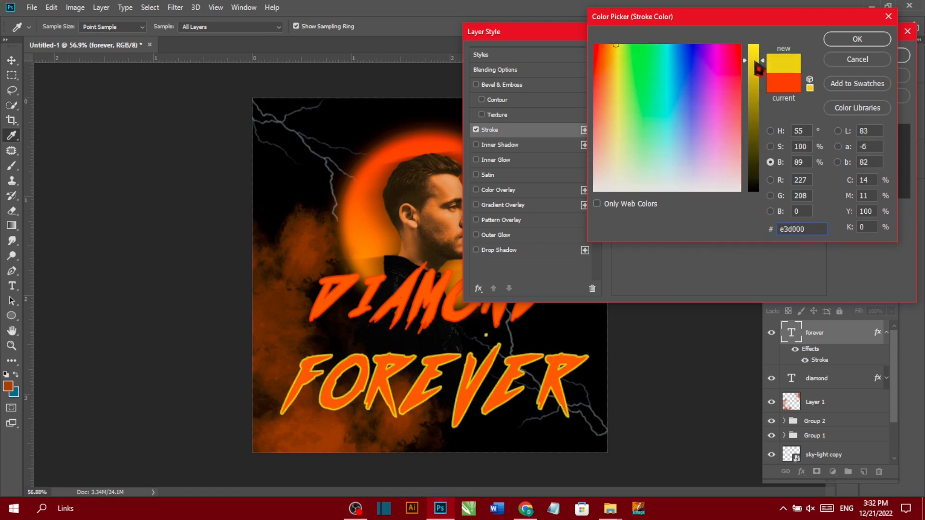
left_click(856, 39)
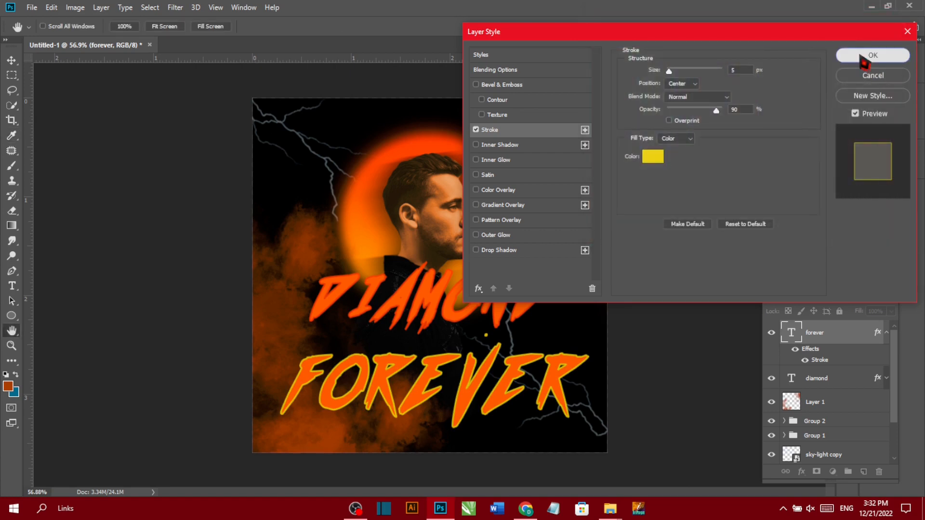
left_click(872, 55)
Step: Recolour the DIAMOND text's stroke to yellow #cdbc00, sampled from the outline of the FOREVER text
left_click(871, 379)
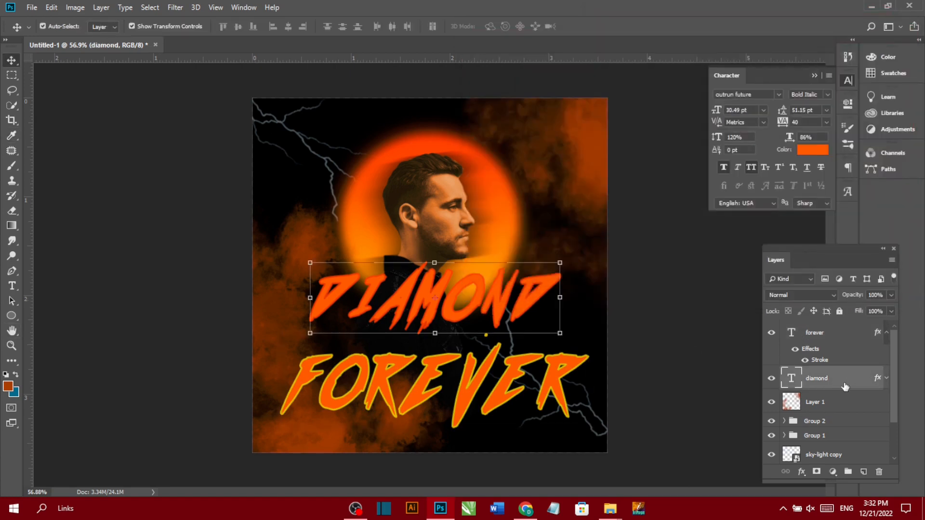
double_click(847, 385)
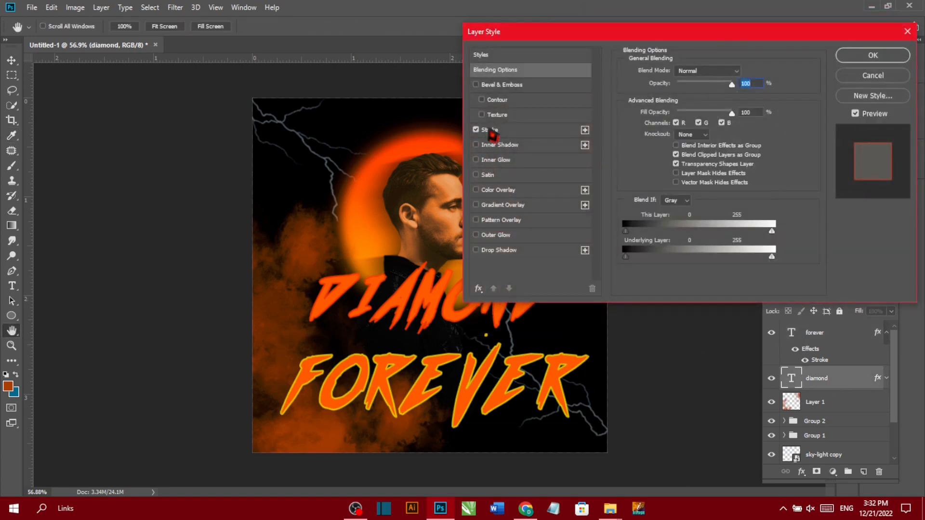
left_click(489, 129)
left_click(652, 155)
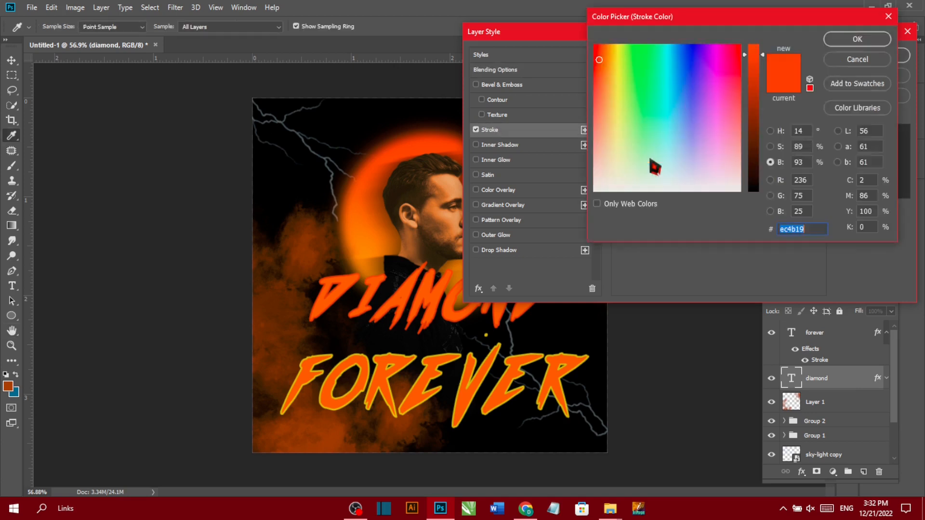
left_click(461, 356)
left_click(462, 356)
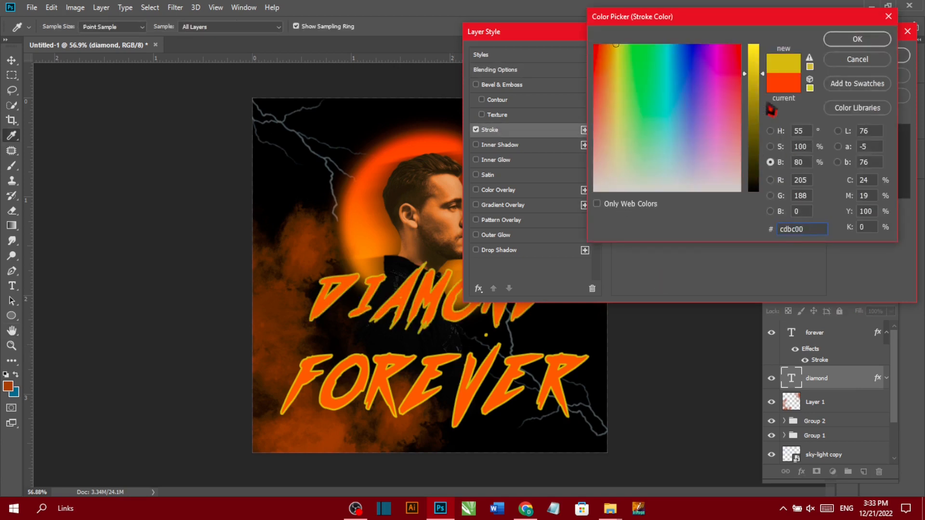
left_click(859, 39)
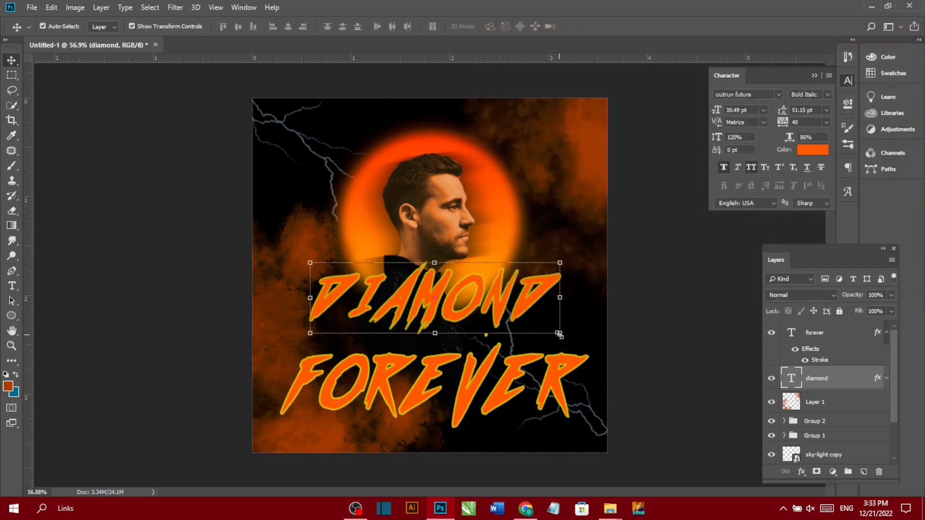
Step: Scale the DIAMOND text down to about 85% and place it centred just above FOREVER
key("ctrl+t")
left_click_drag(556, 329, 530, 302)
key("ctrl+z")
left_click_drag(561, 347, 532, 318)
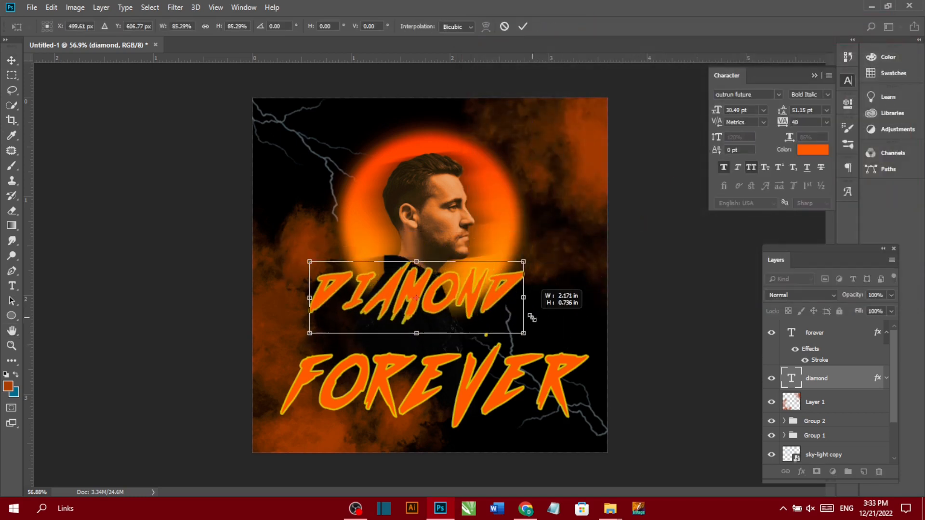
left_click_drag(475, 295, 504, 316)
left_click_drag(508, 316, 504, 317)
key("Return")
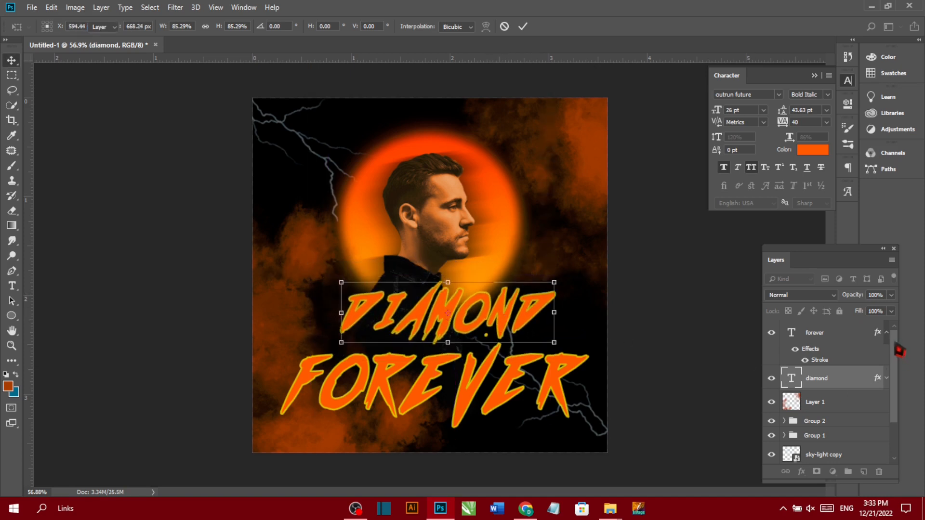
Step: Scale both text layers together to about 78%, rotate them about -12°, and place them over the man's lower chest
left_click(886, 332)
left_click(850, 334, "shift")
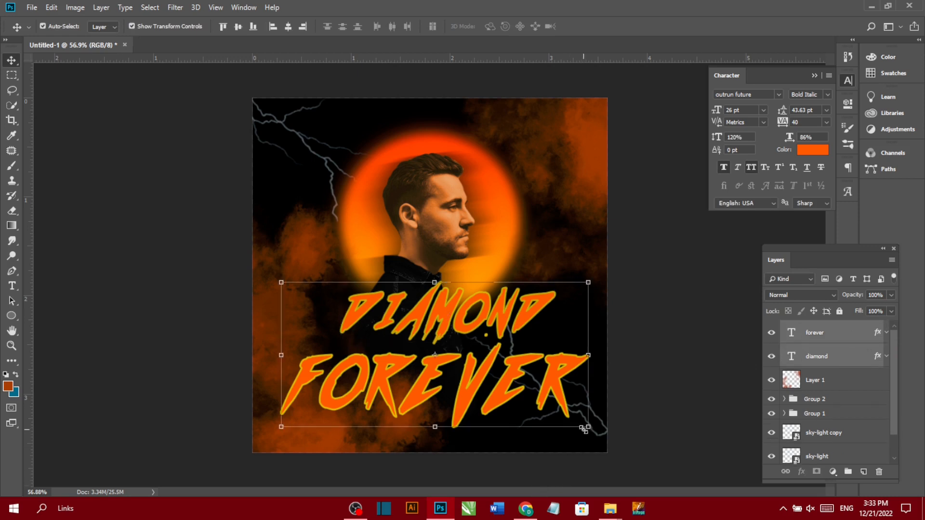
left_click_drag(592, 432, 528, 373)
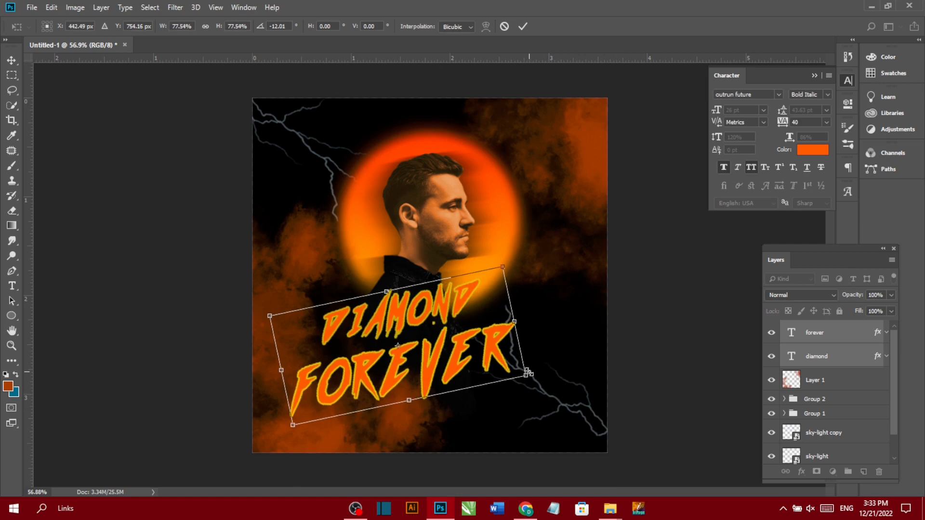
left_click_drag(460, 341, 490, 352)
key("Return")
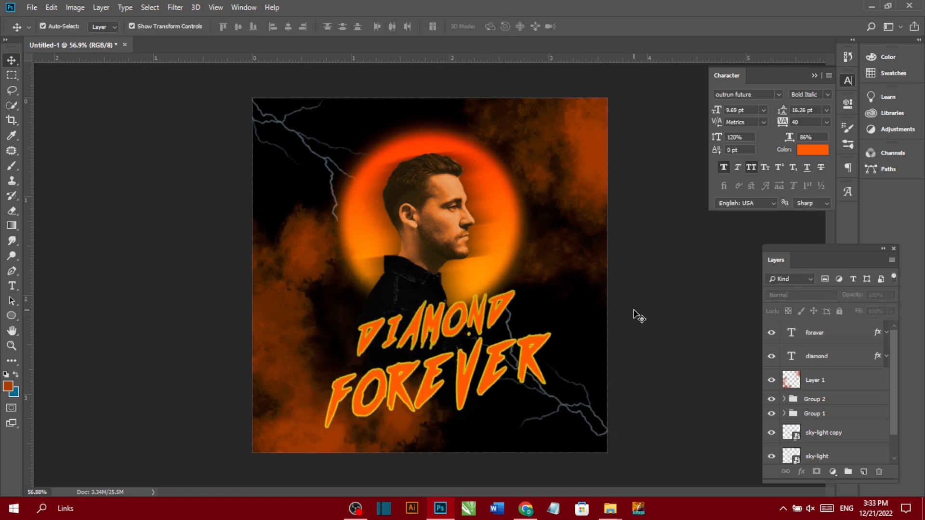
Step: Shrink both text layers to about 93%, rotate them about -3.7° more, and shift them slightly down
left_click(839, 361)
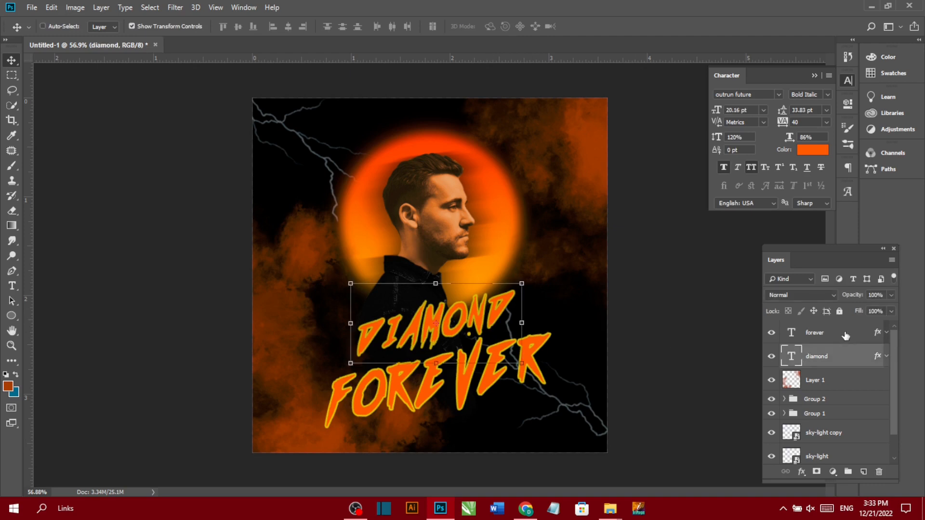
left_click(795, 332, "shift")
mouse_move(563, 437)
left_mouse_down()
mouse_move(544, 426)
mouse_move(556, 428)
left_mouse_up()
left_click_drag(478, 355, 480, 366)
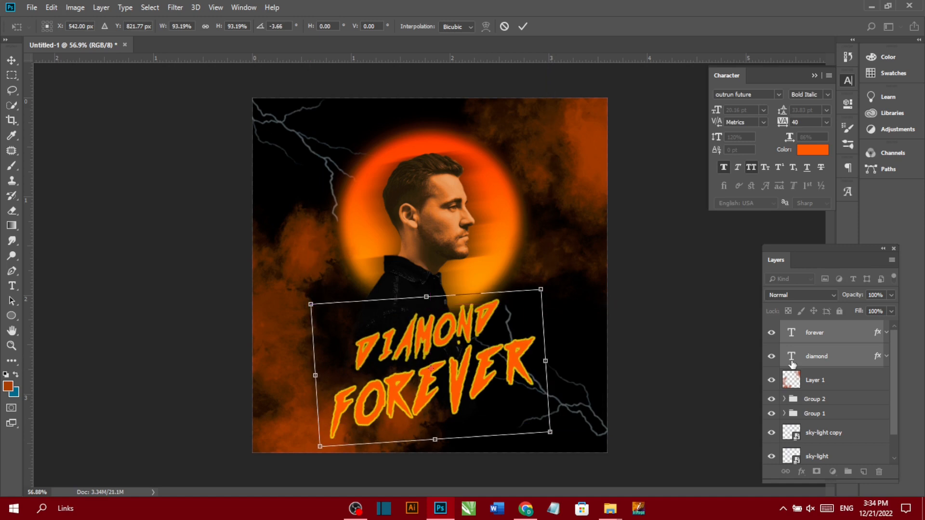
key("Return")
Step: Group the two text layers under the name text and place the group below Layer 1
key("ctrl+g")
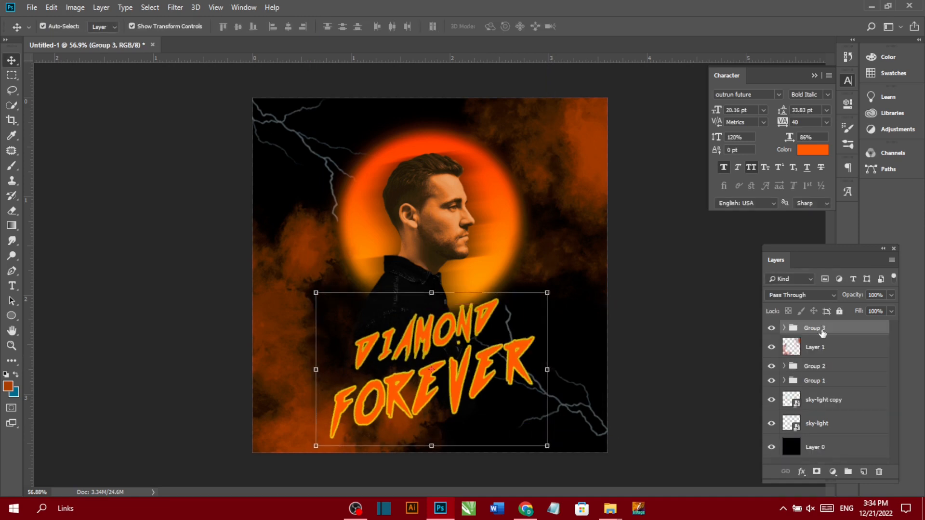
left_click(821, 329)
type("text")
key("Return")
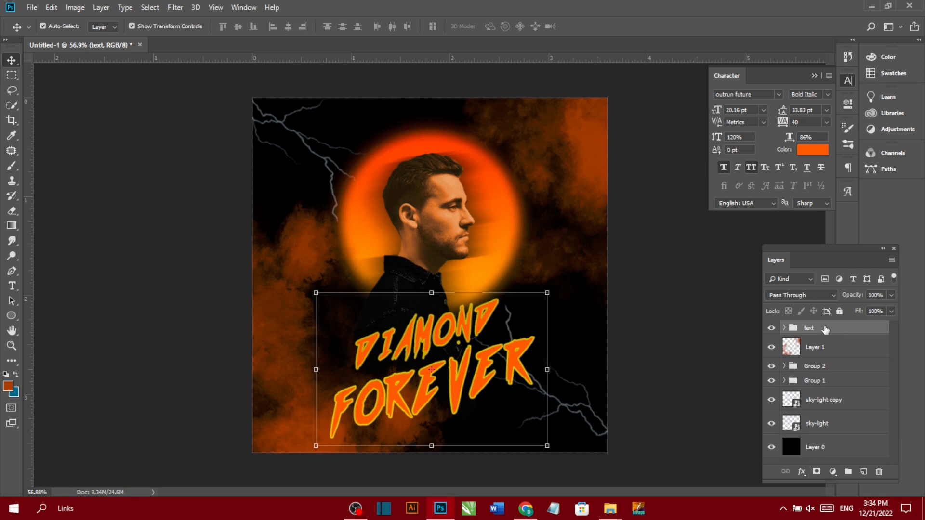
left_click_drag(824, 329, 826, 362)
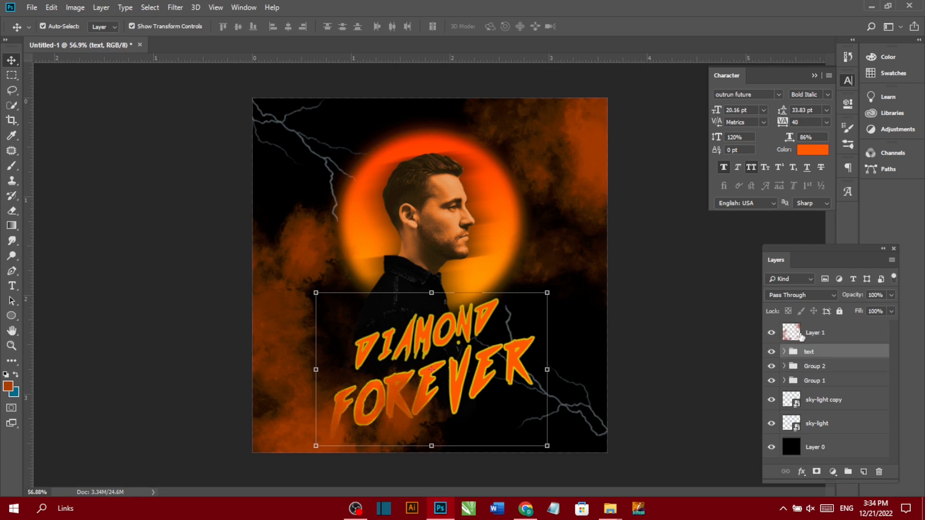
Step: Lightly erase Layer 1's powder over the first letters of FOREVER with a 40 px eraser at 5% opacity
left_click(801, 336)
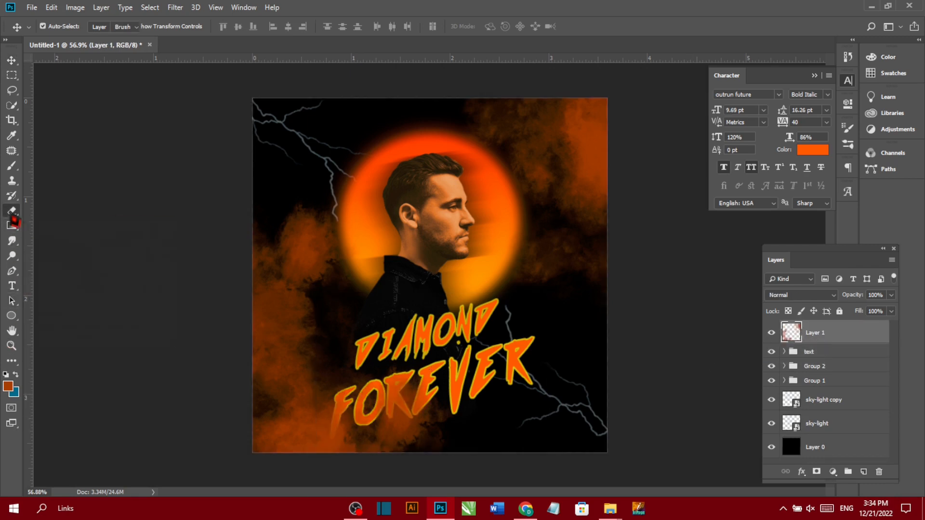
key("e")
scroll(329, 441, "up", 4)
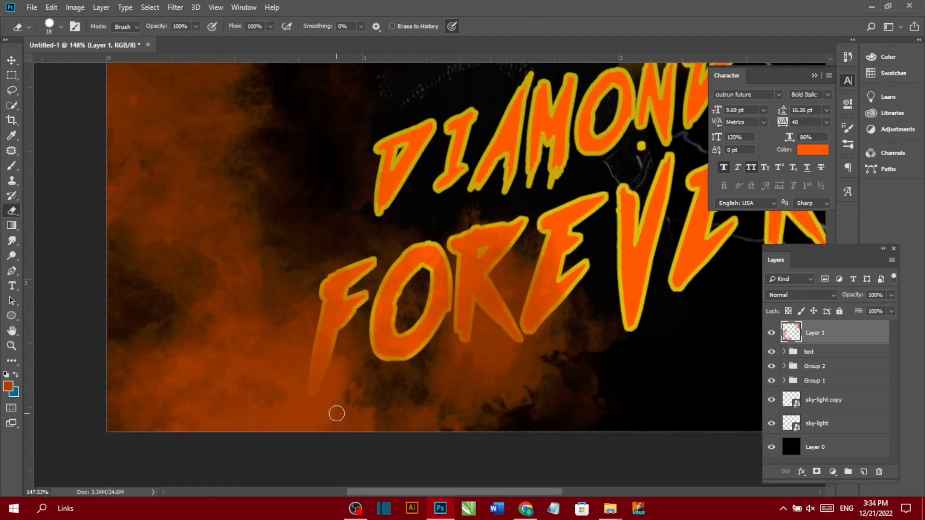
right_click(289, 262)
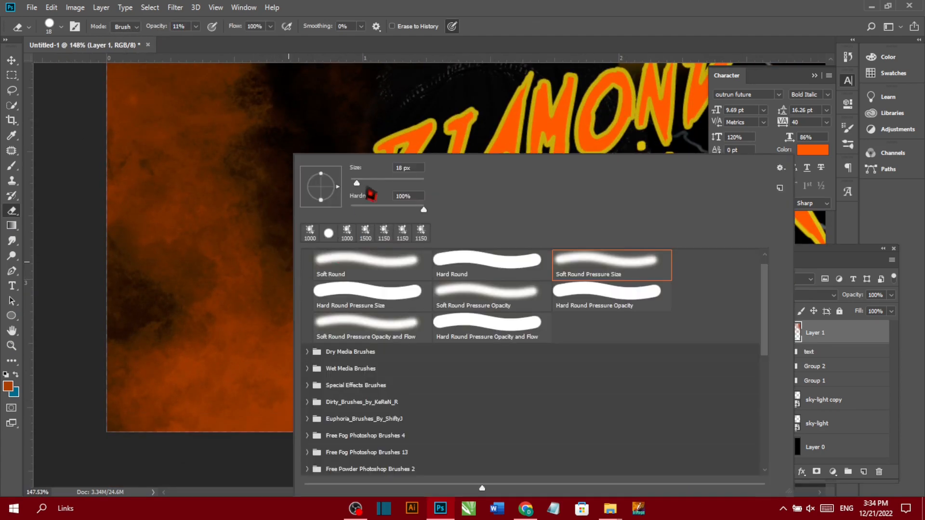
left_click(378, 183)
left_click(315, 346)
left_click_drag(161, 29, 158, 30)
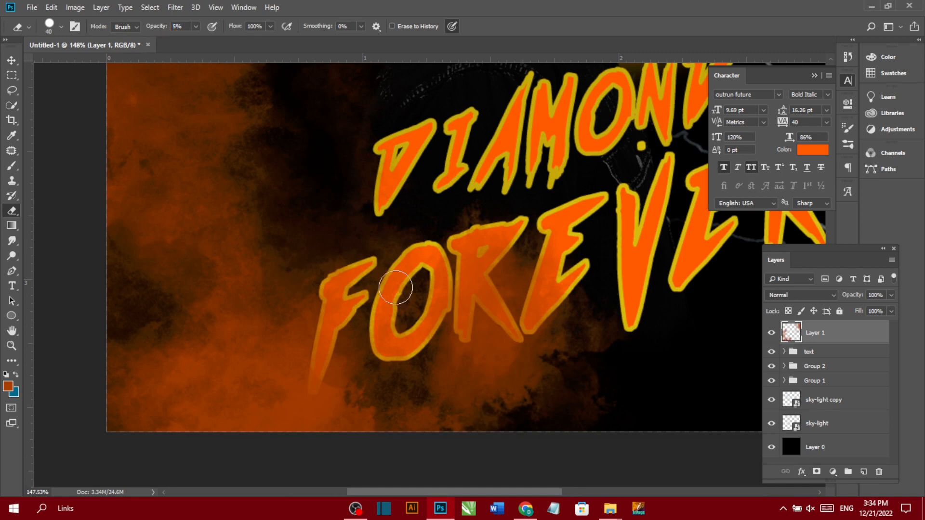
scroll(349, 320, "down", 2)
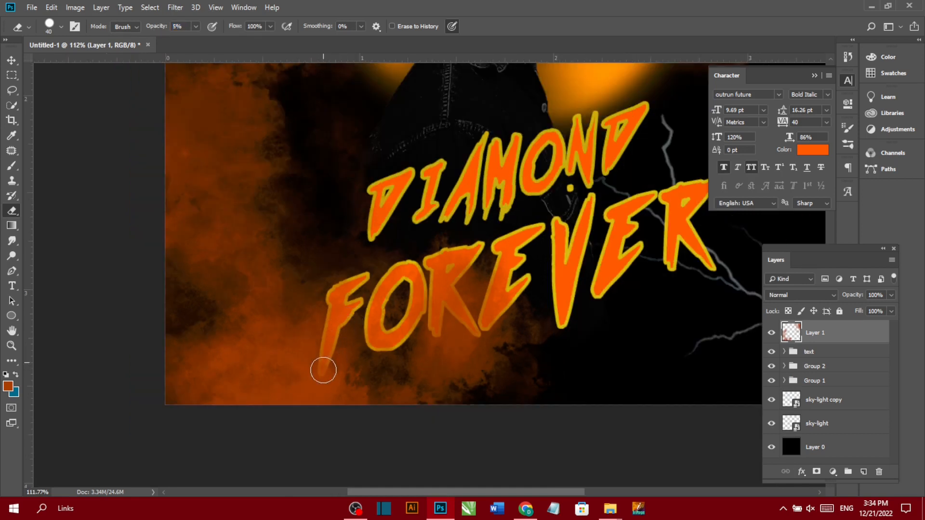
scroll(409, 350, "down", 4)
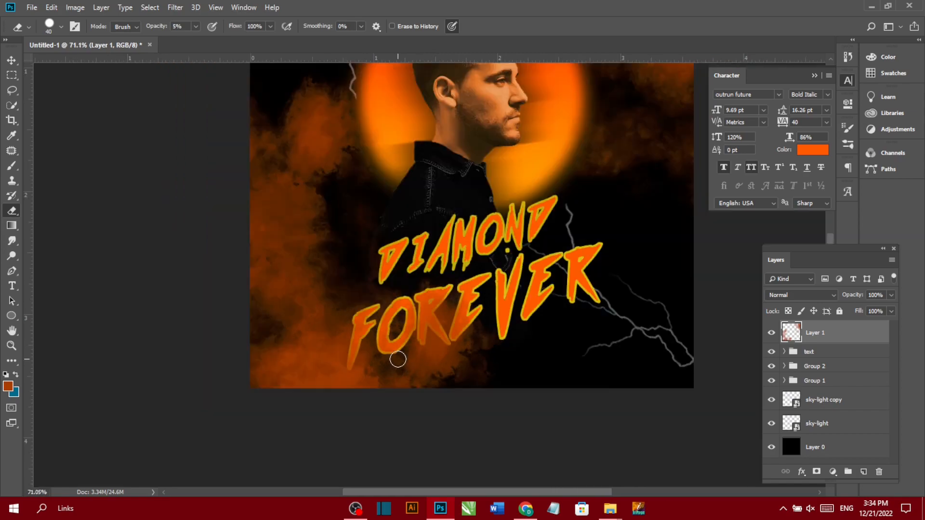